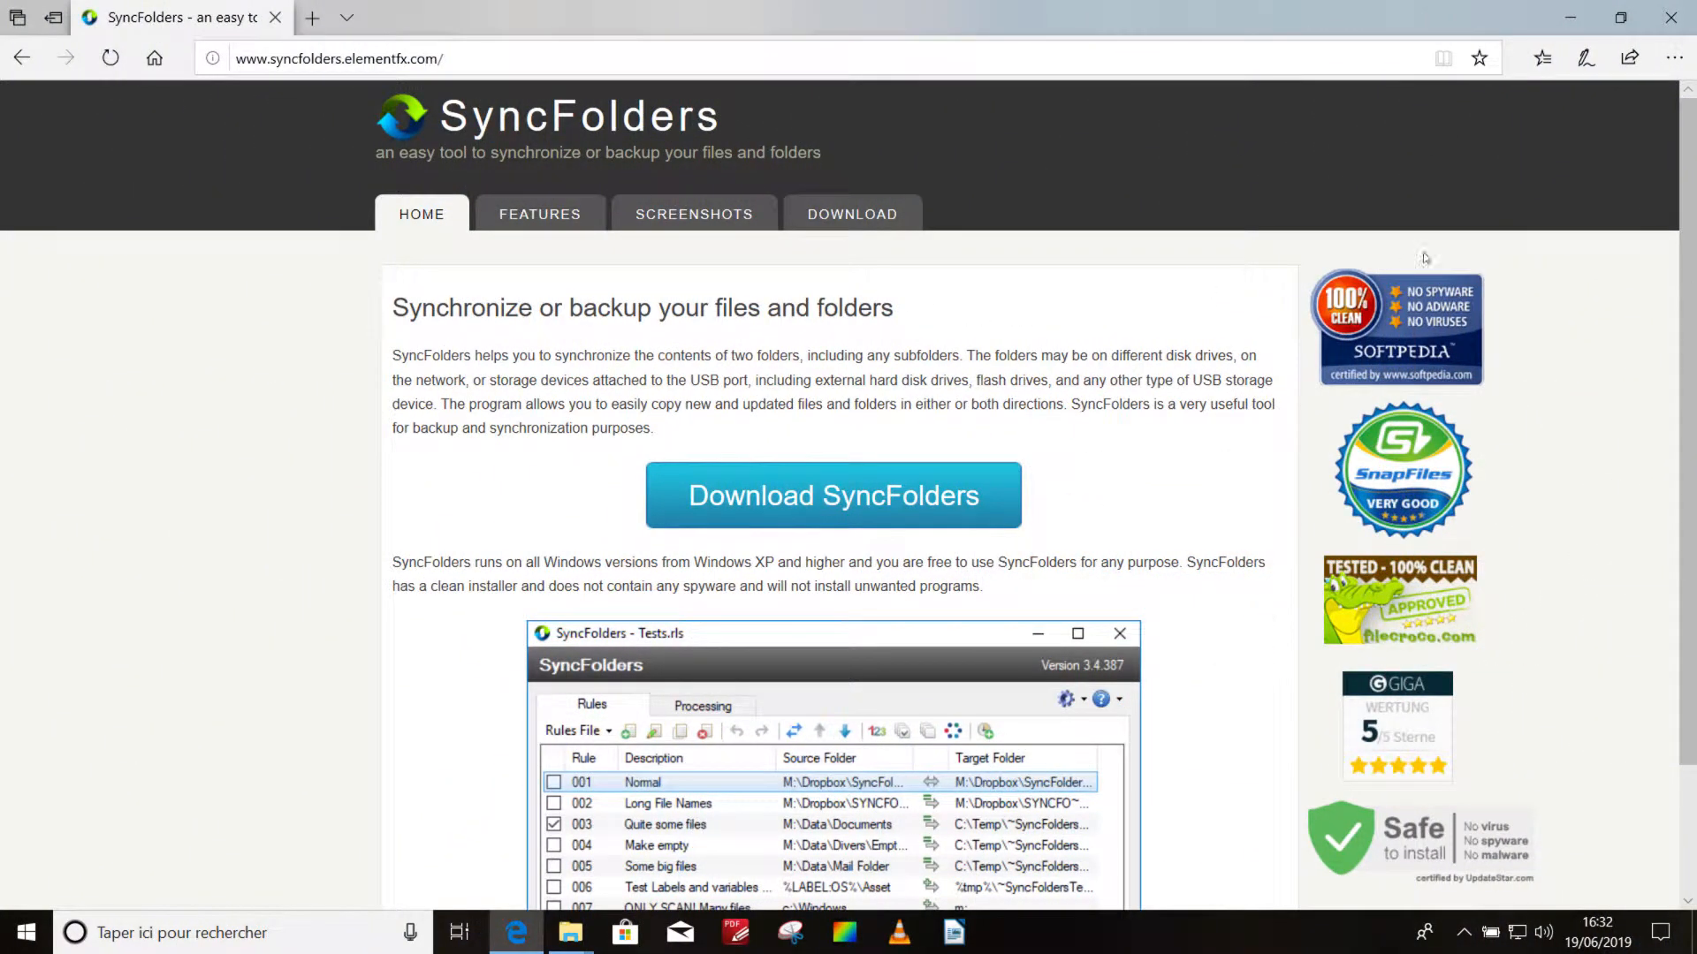
- Download the portable version of SyncFolders from the site's download page and open the zip archive
{"action": "scroll", "coordinate": [1135, 345], "scroll_direction": "down", "scroll_amount": 2}
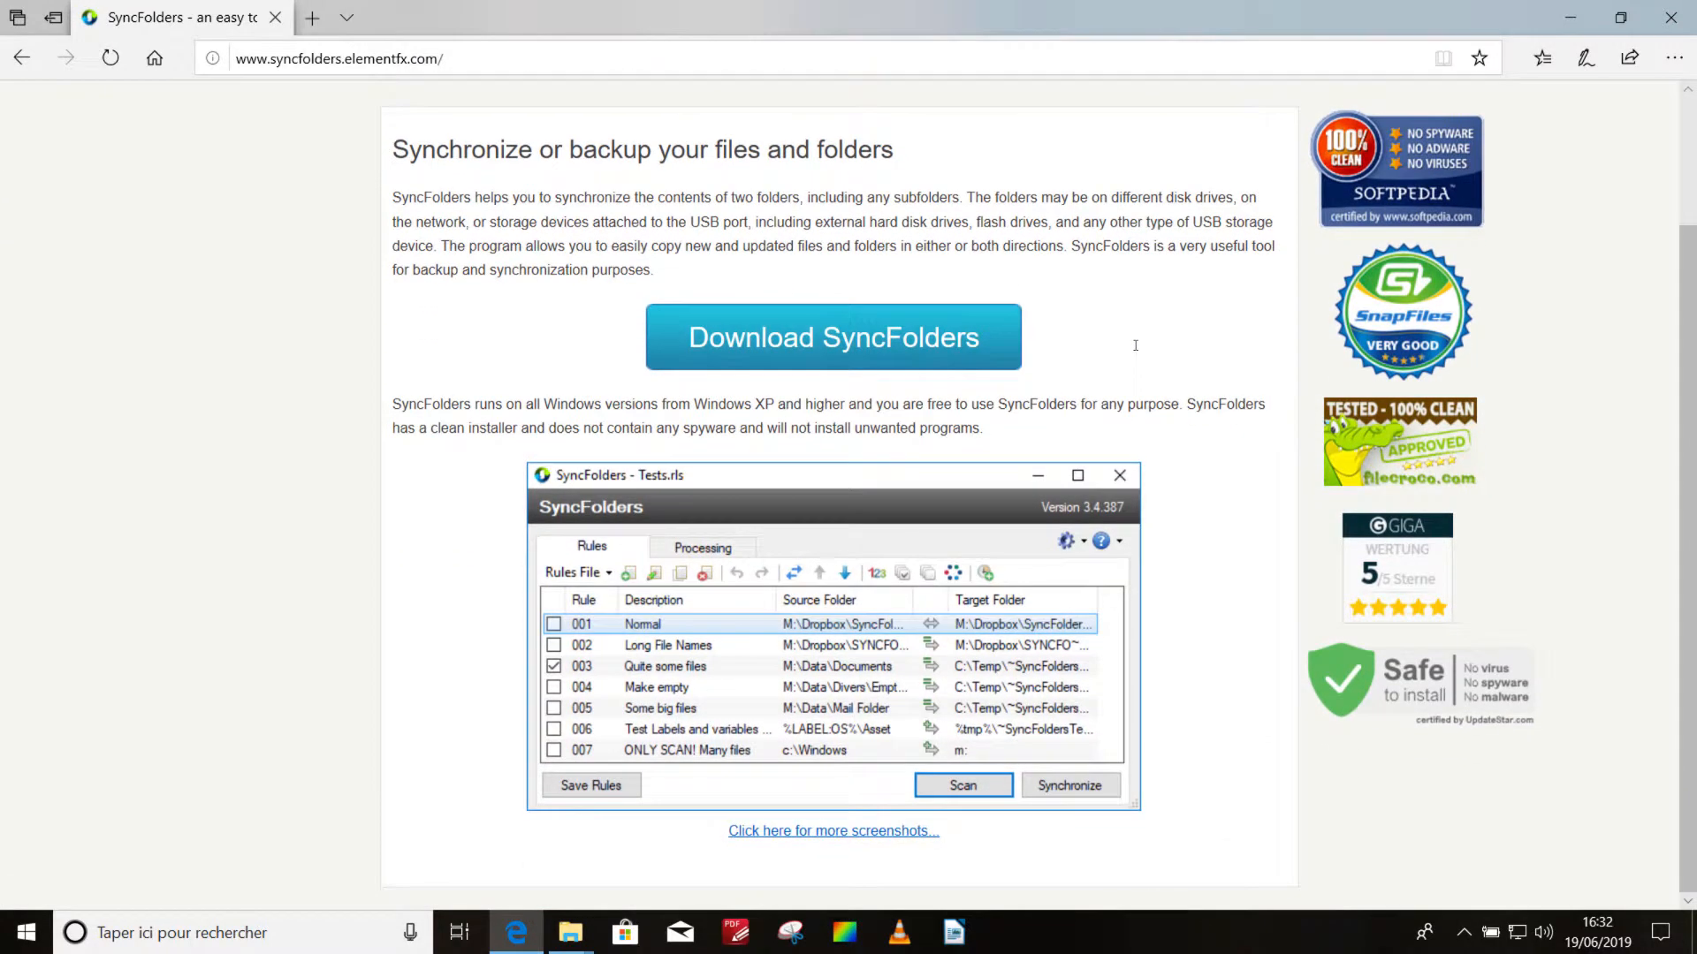
{"action": "scroll", "coordinate": [1137, 351], "scroll_direction": "up", "scroll_amount": 2}
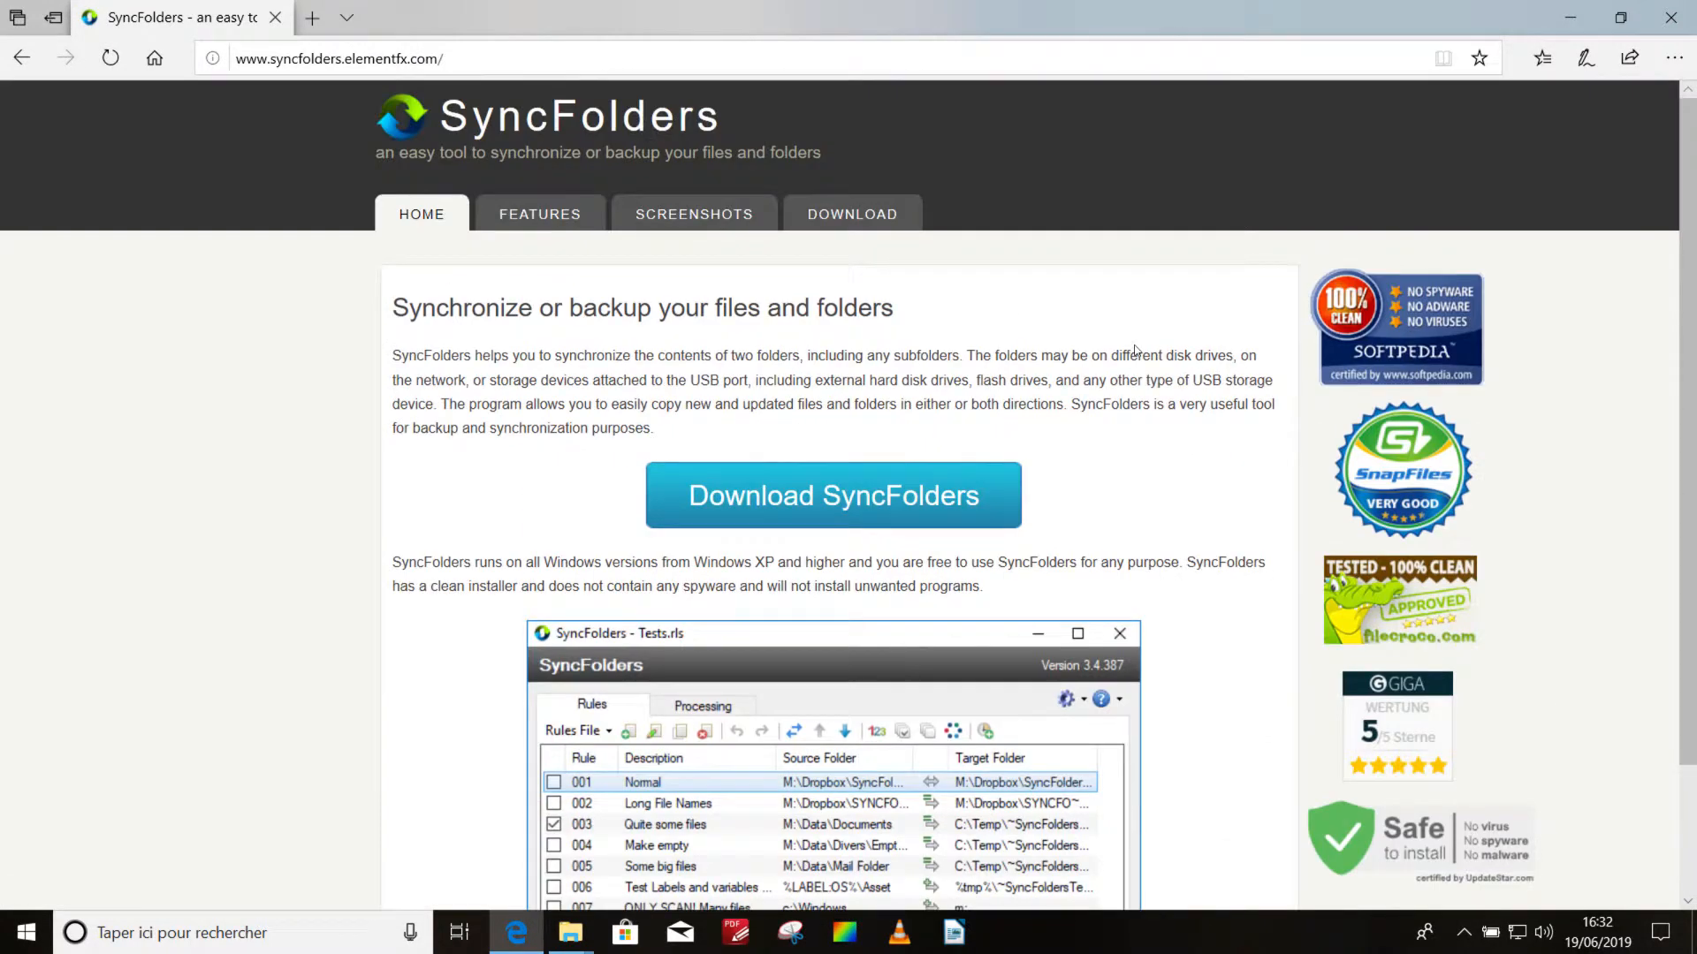
{"action": "left_click", "coordinate": [853, 217]}
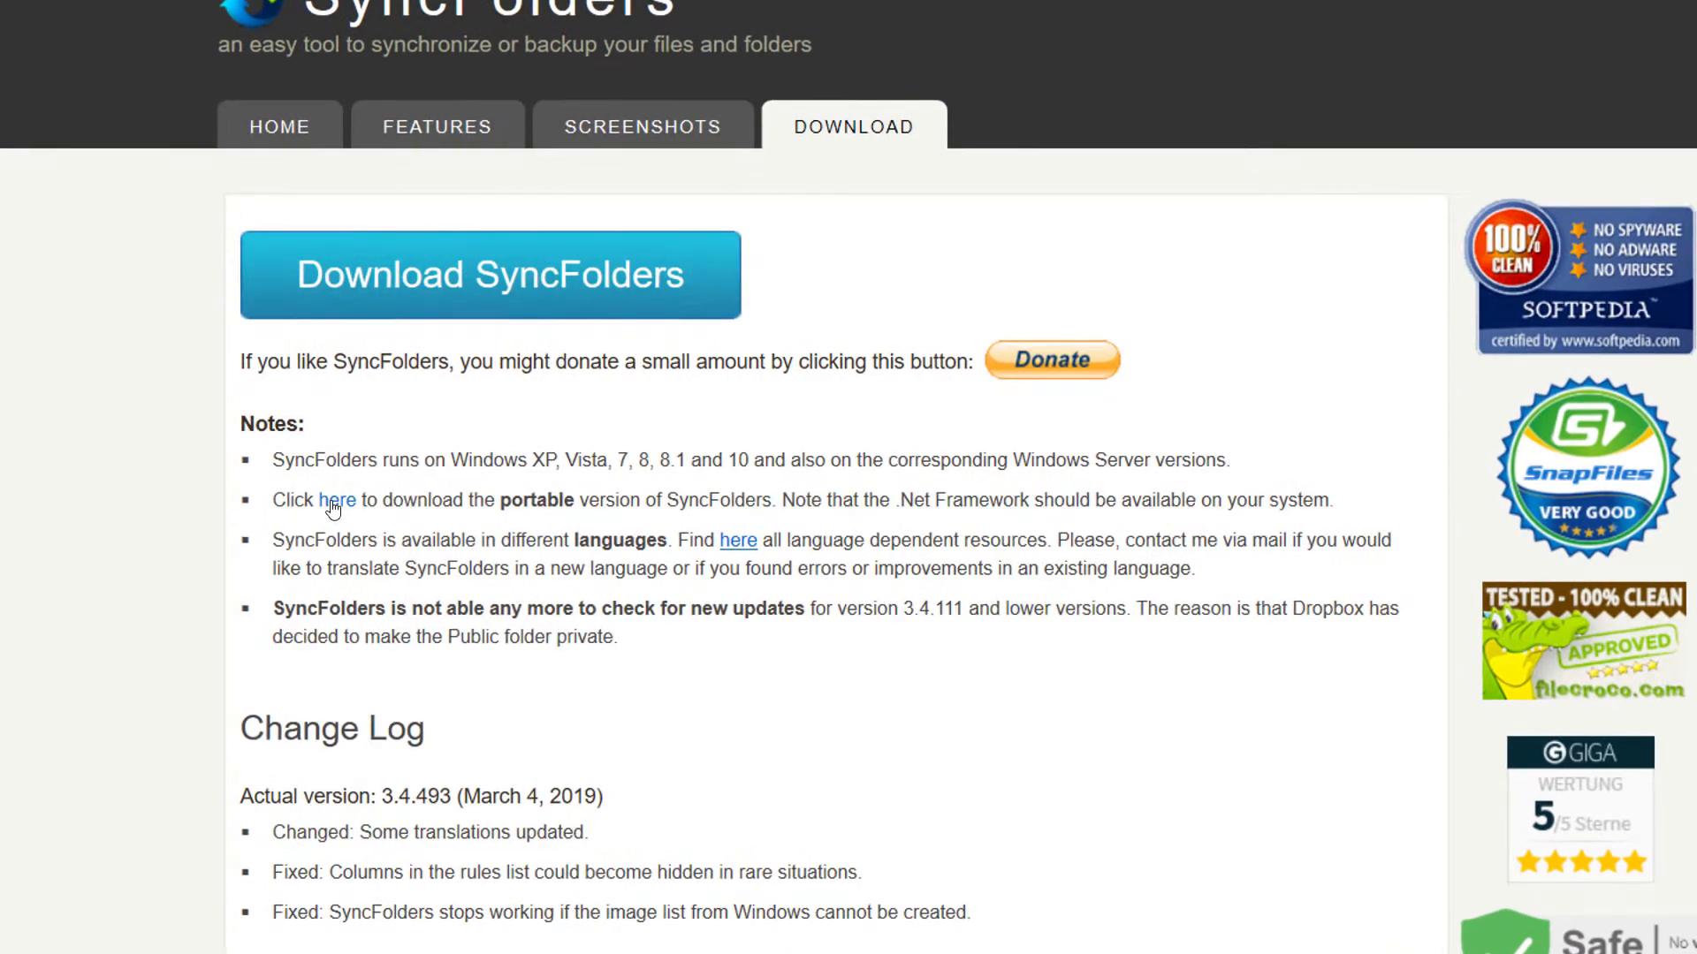
{"action": "left_click", "coordinate": [333, 504]}
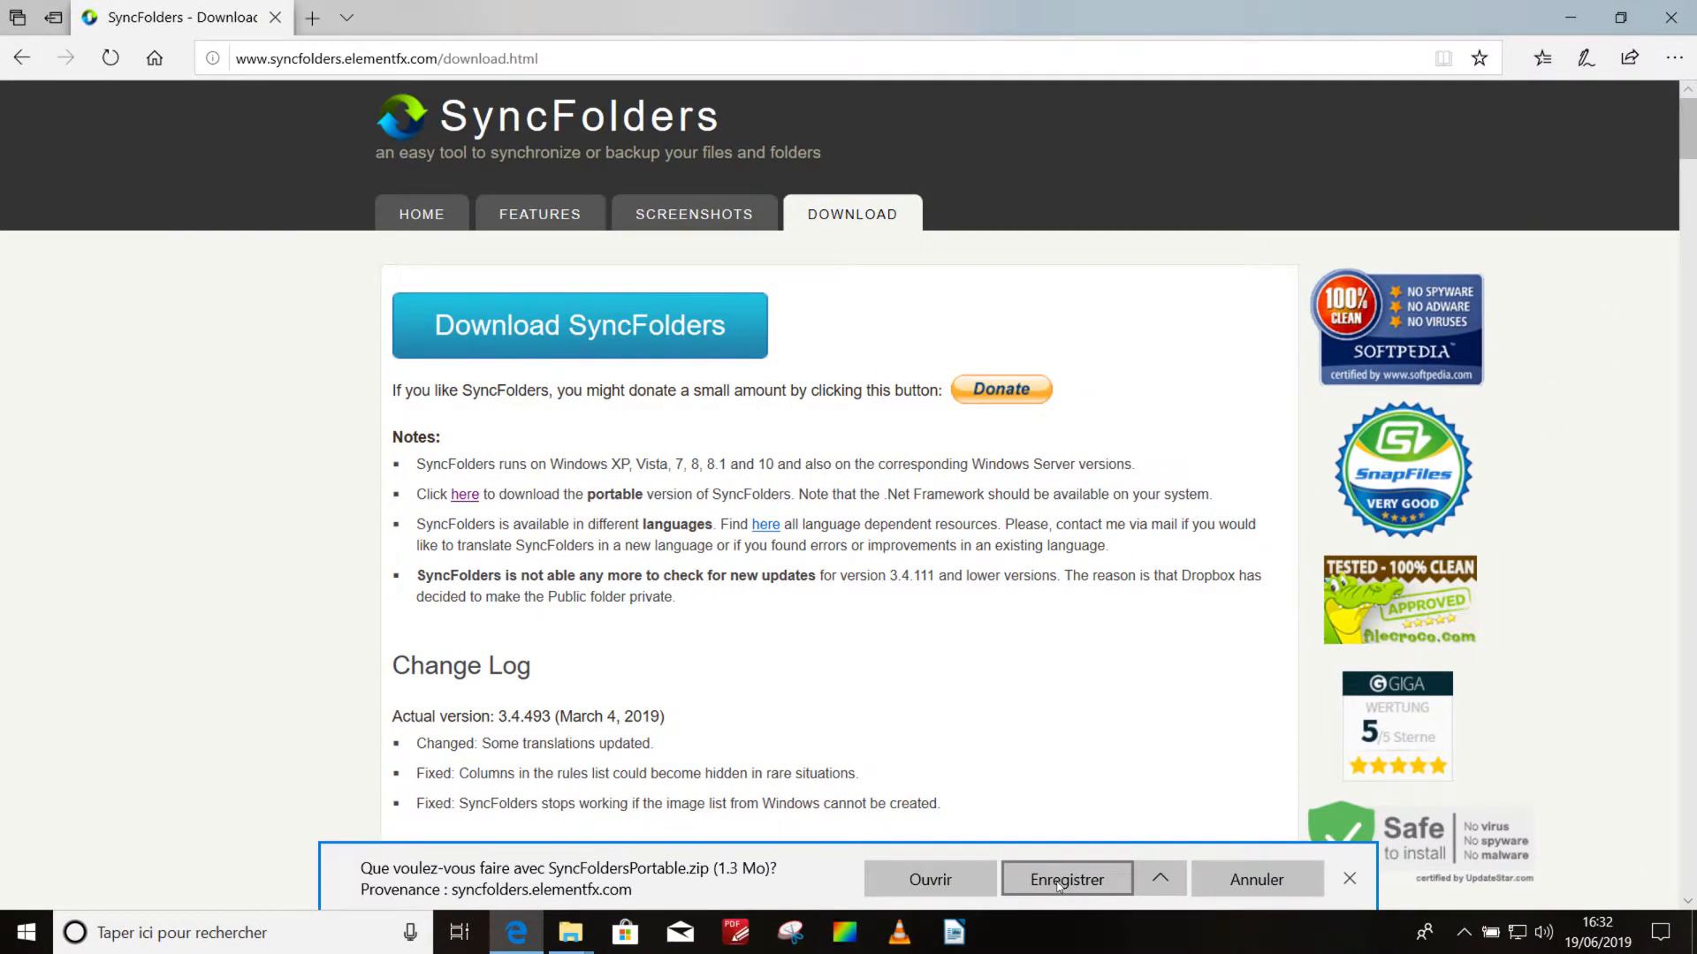
{"action": "left_click", "coordinate": [959, 884]}
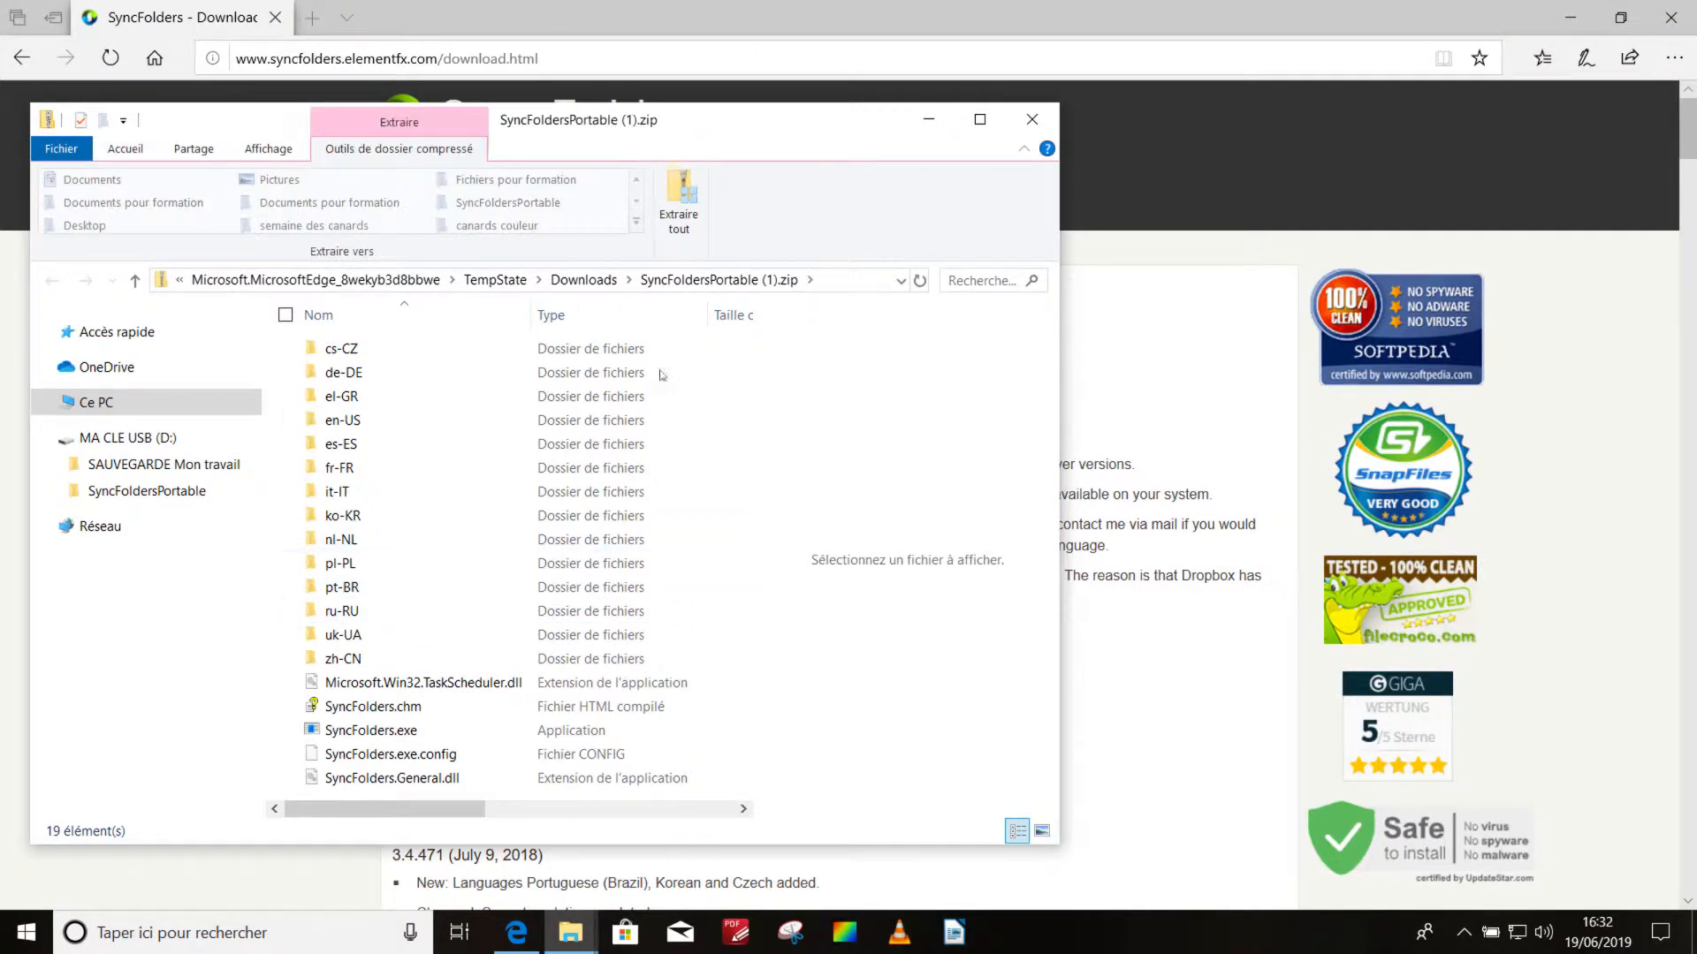
- Start extracting the whole archive and create a destination folder named SyncFolders on the Bureau
{"action": "left_click", "coordinate": [682, 196]}
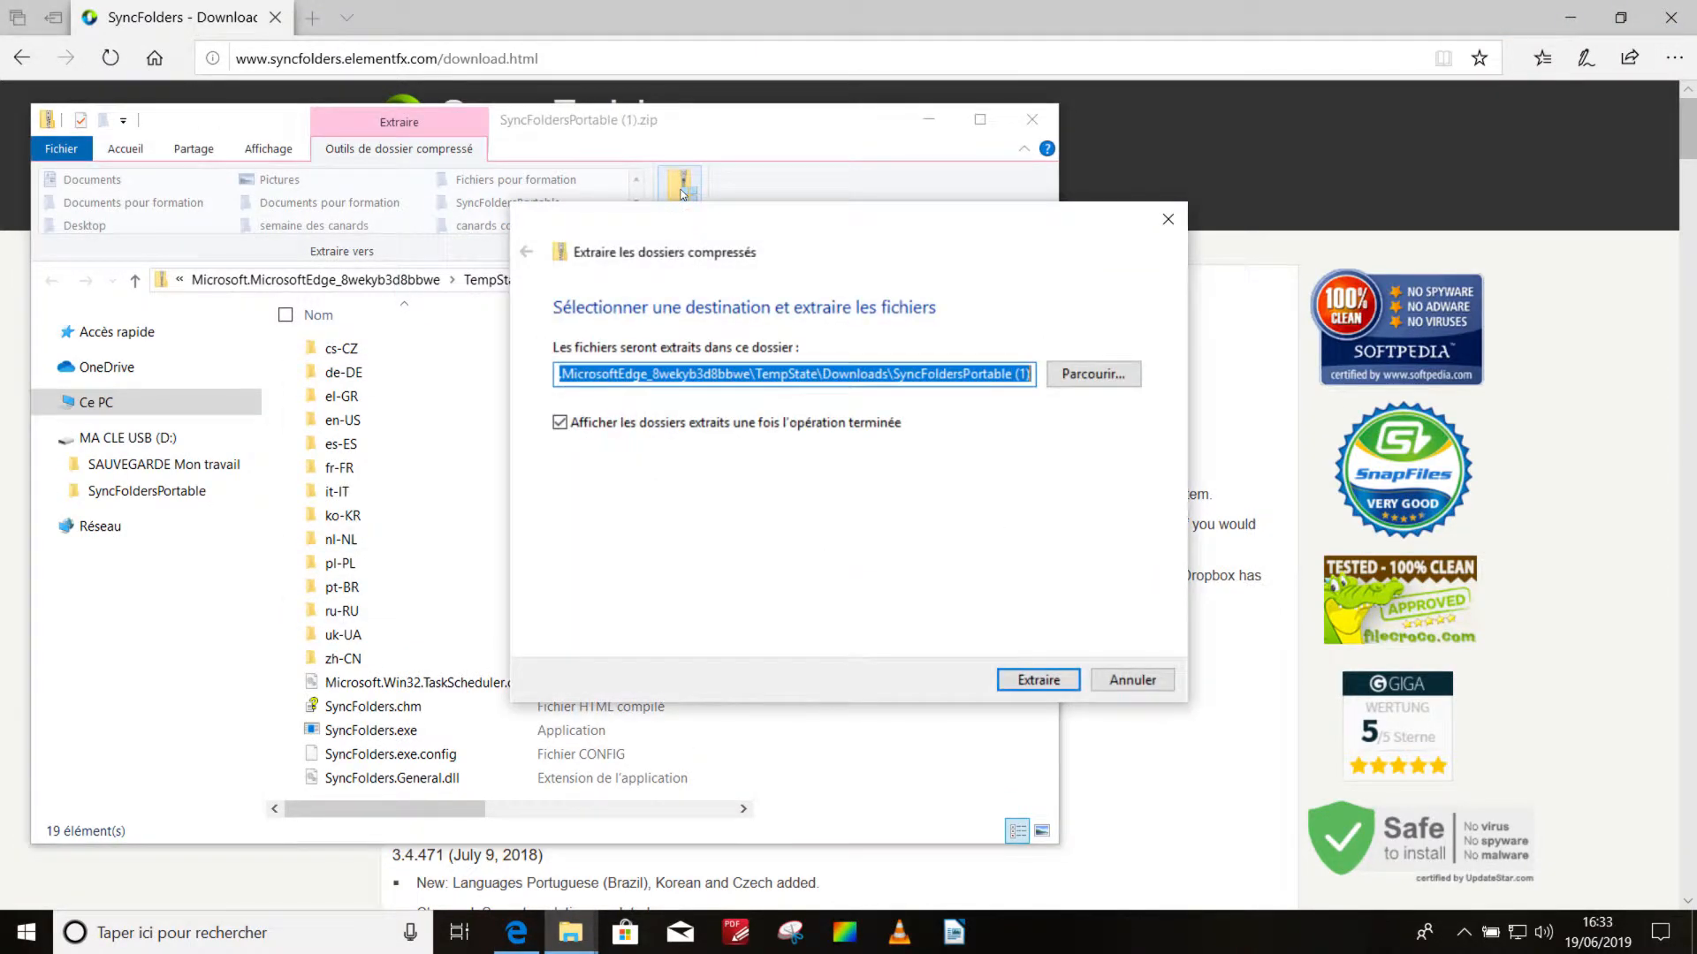
{"action": "left_click", "coordinate": [1091, 373]}
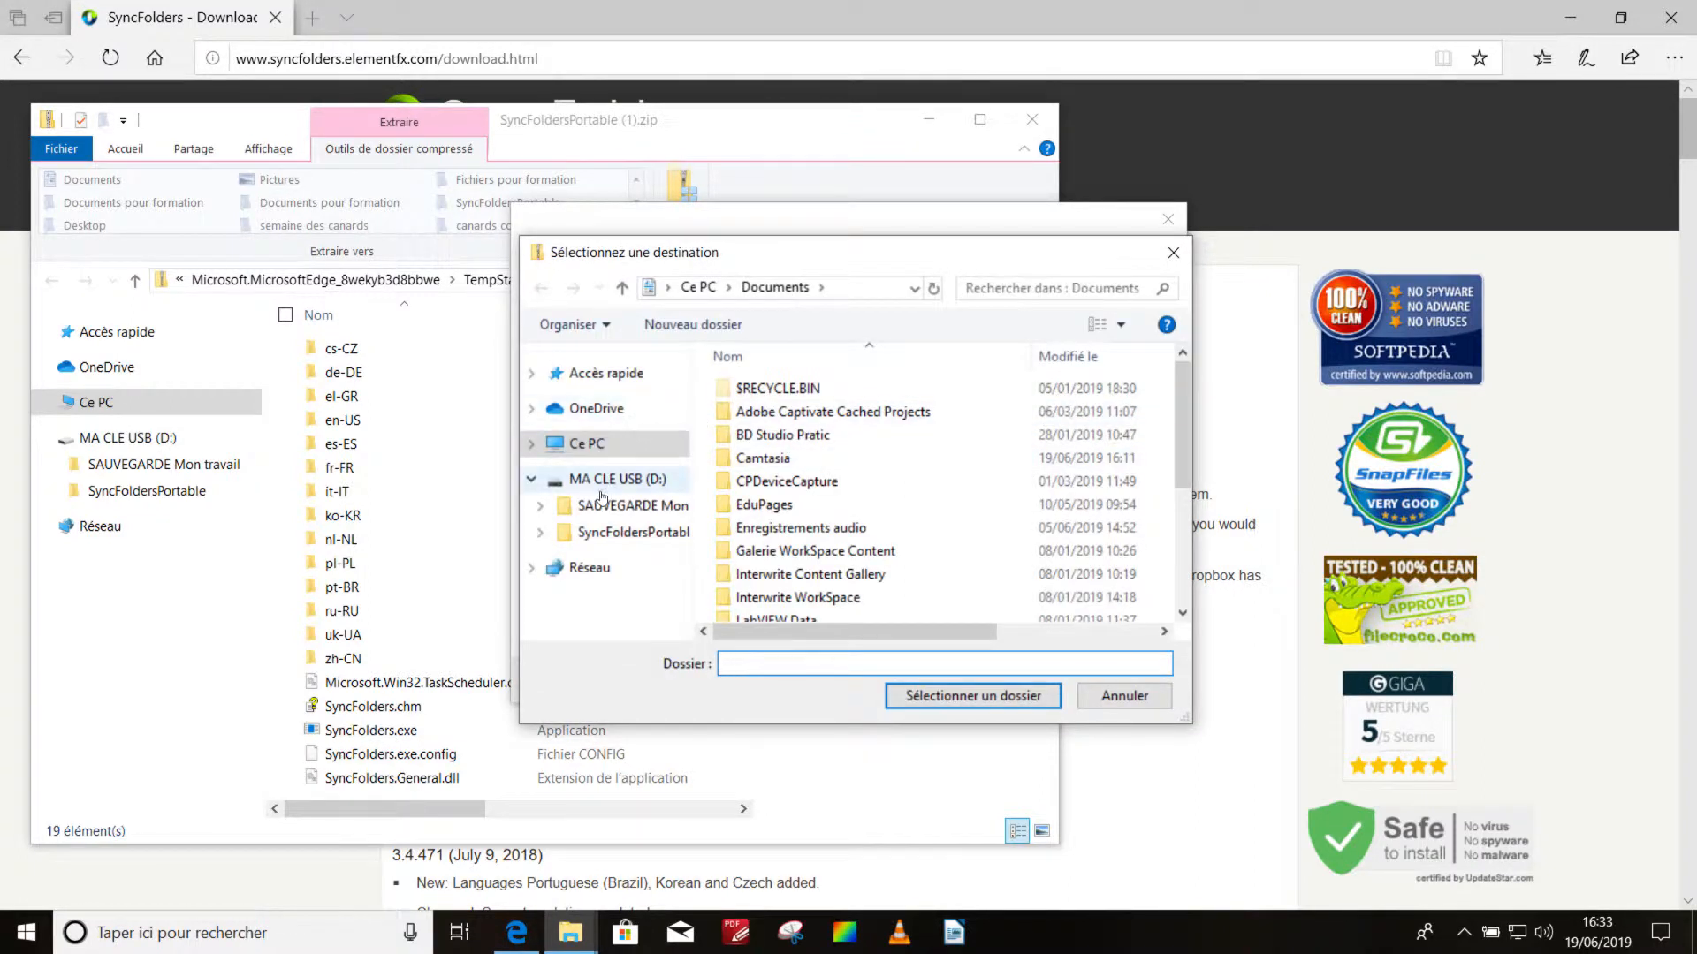
{"action": "left_click", "coordinate": [530, 451]}
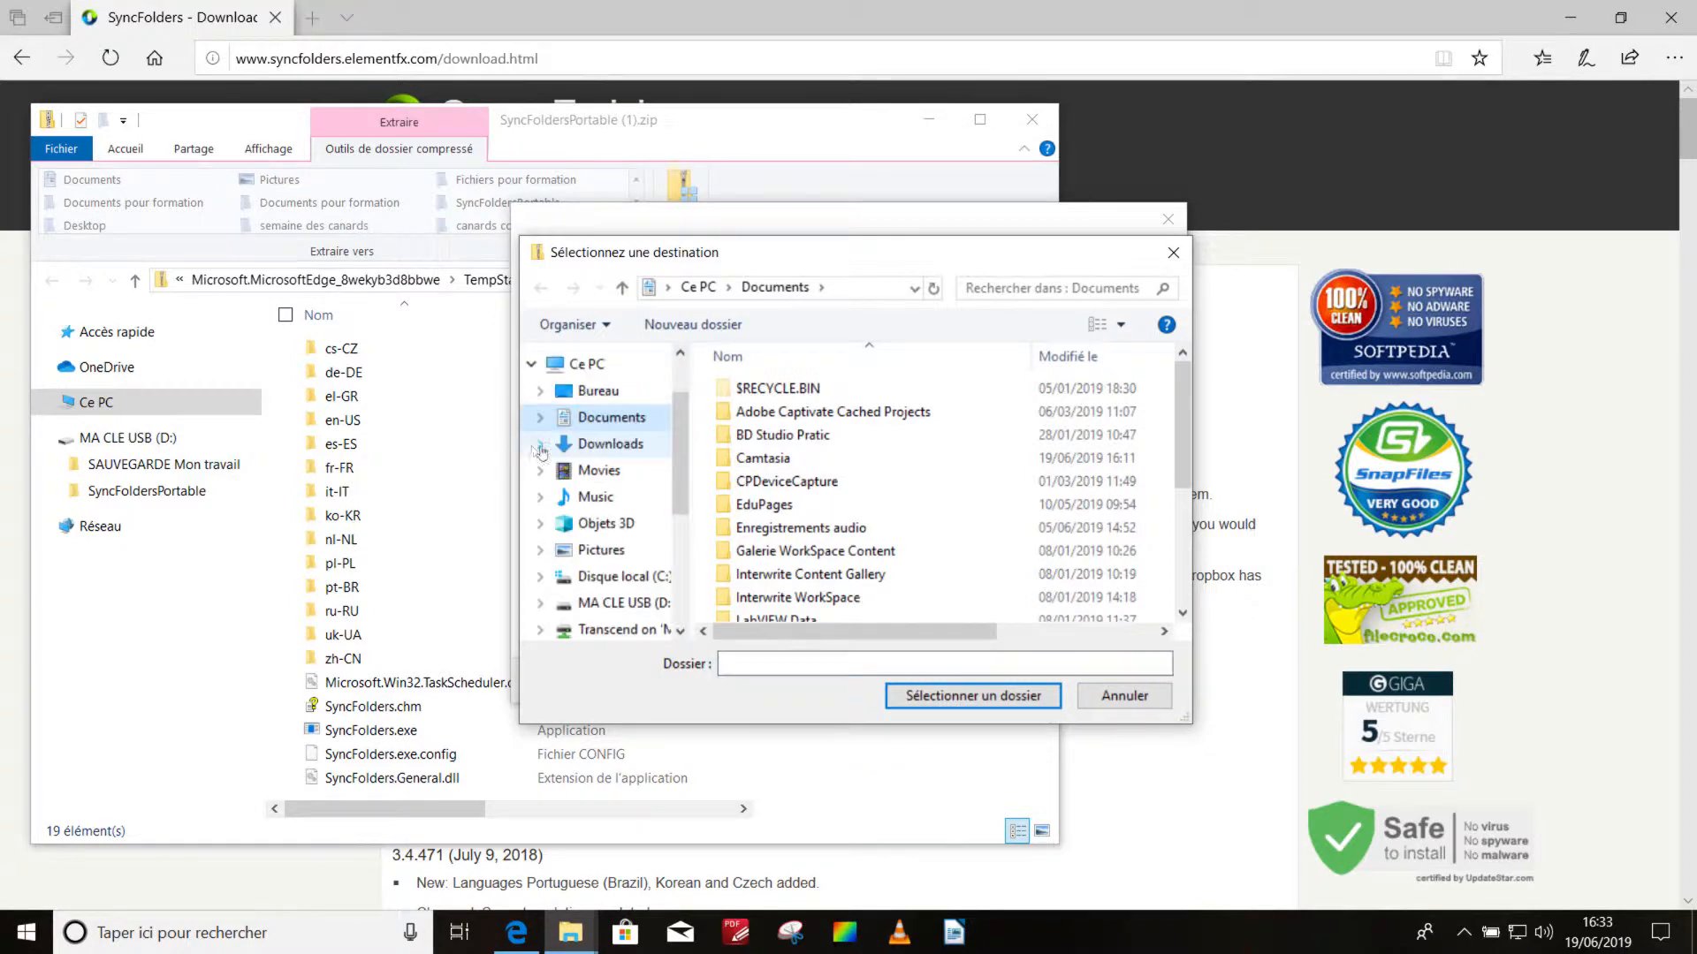
{"action": "left_click", "coordinate": [566, 377]}
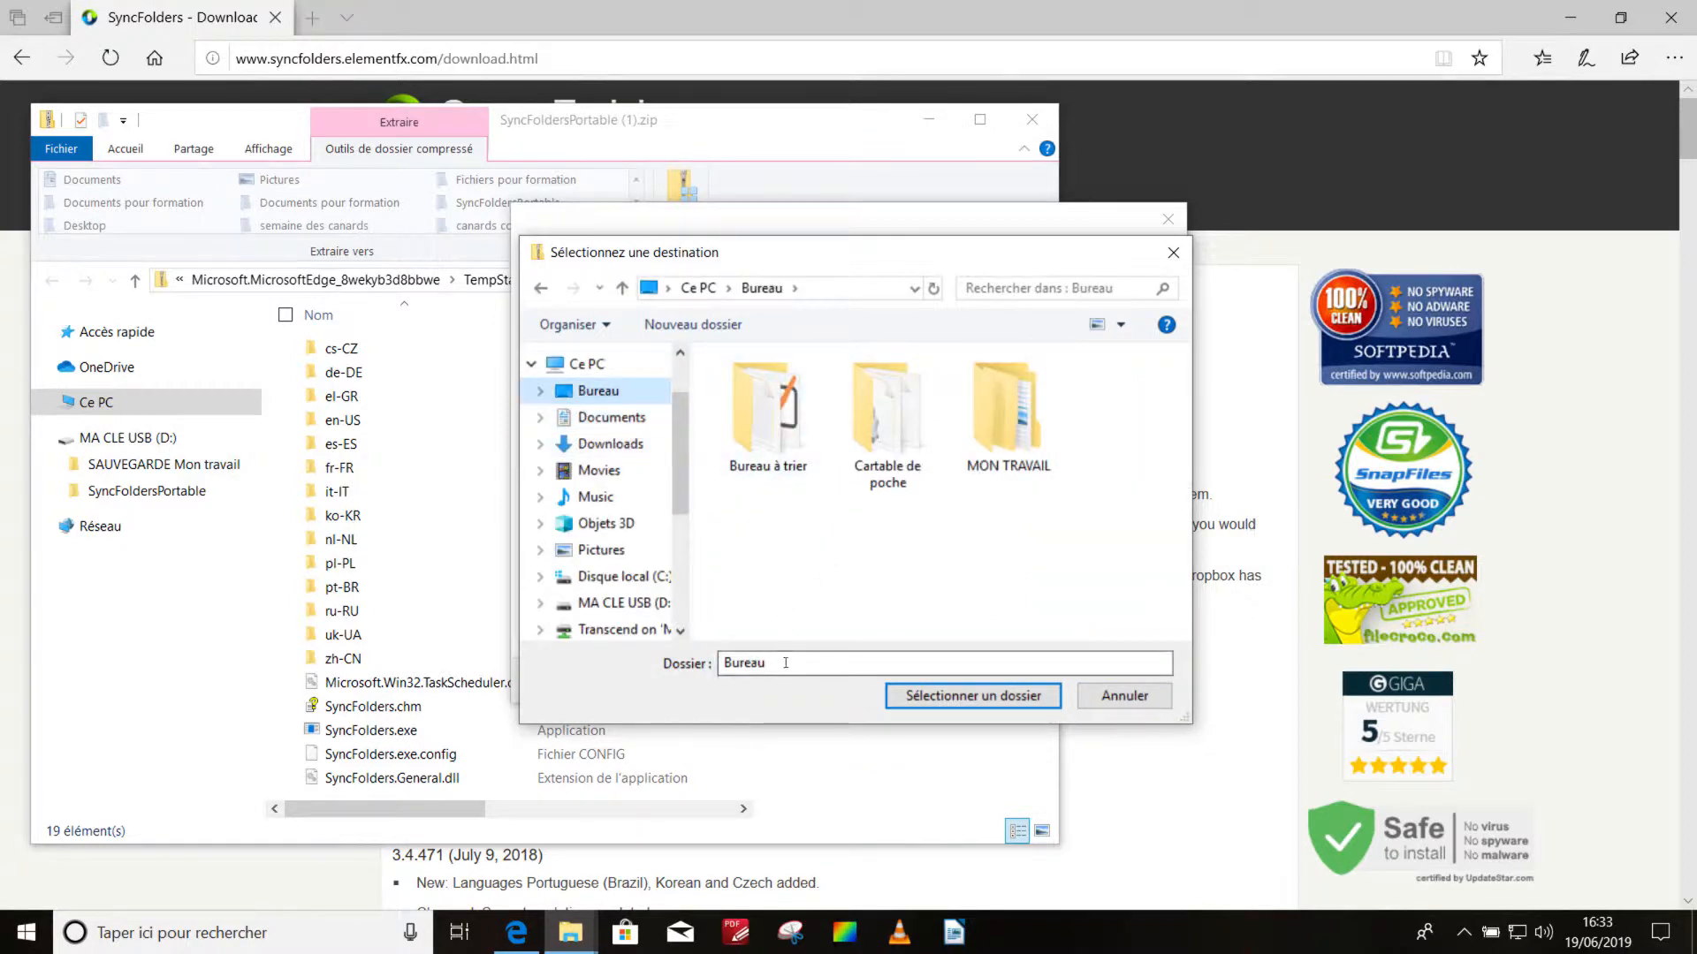
{"action": "left_click", "coordinate": [694, 324]}
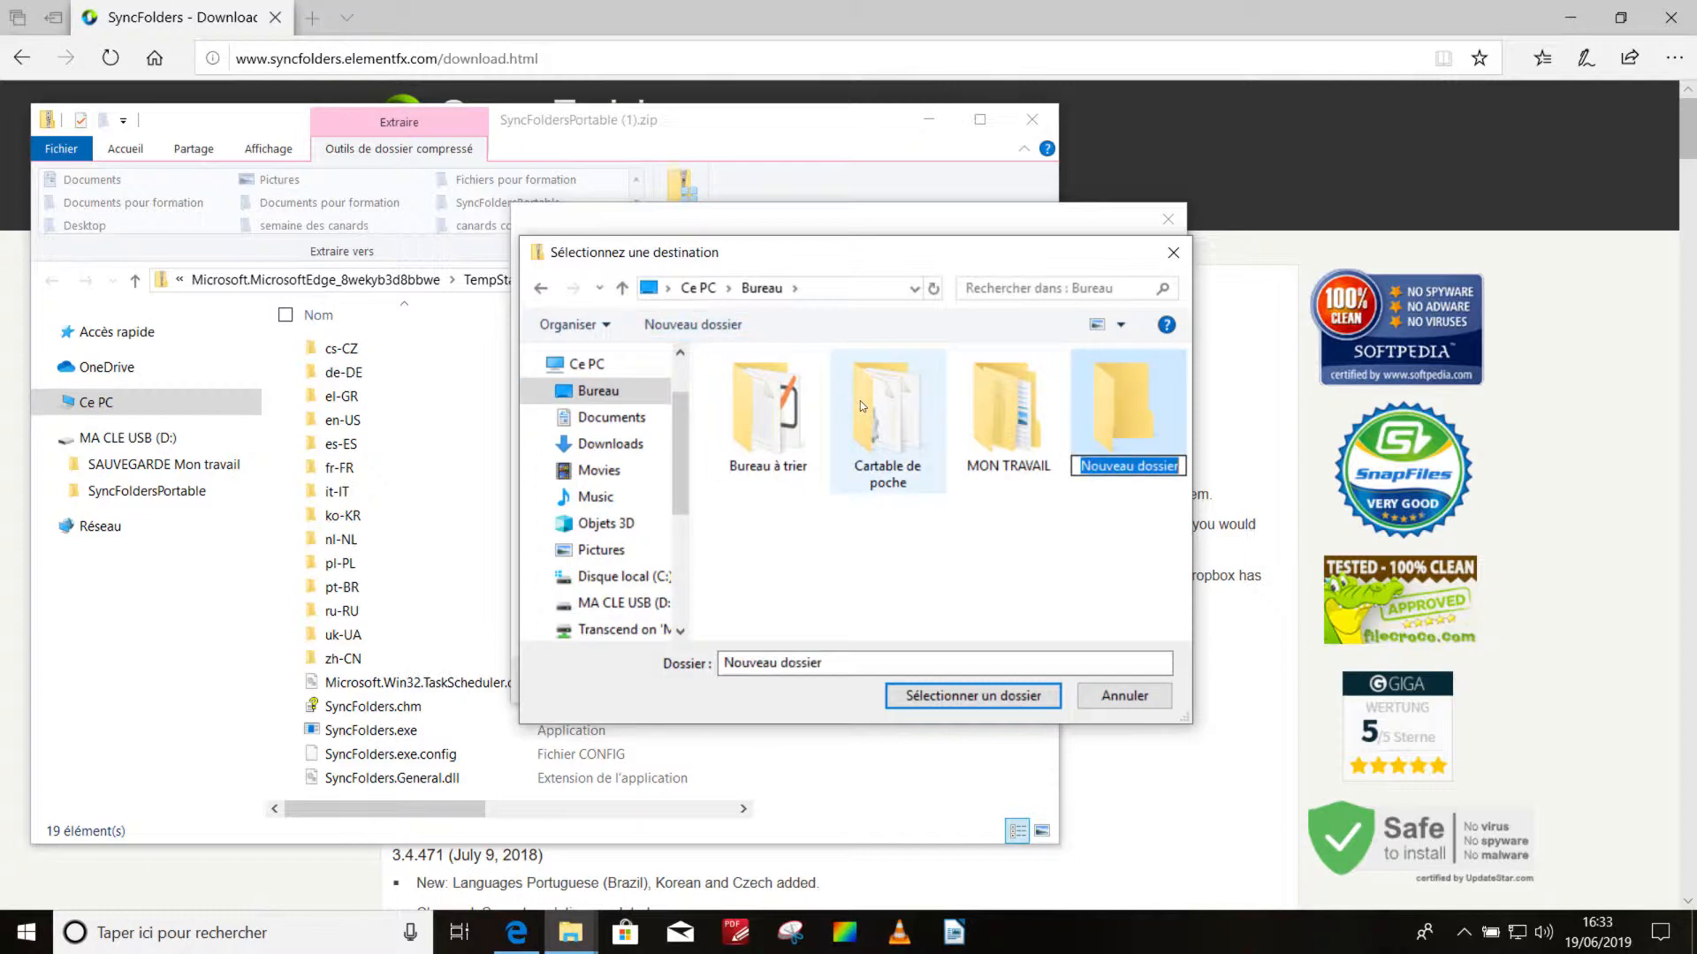
{"action": "type", "text": "Sync"}
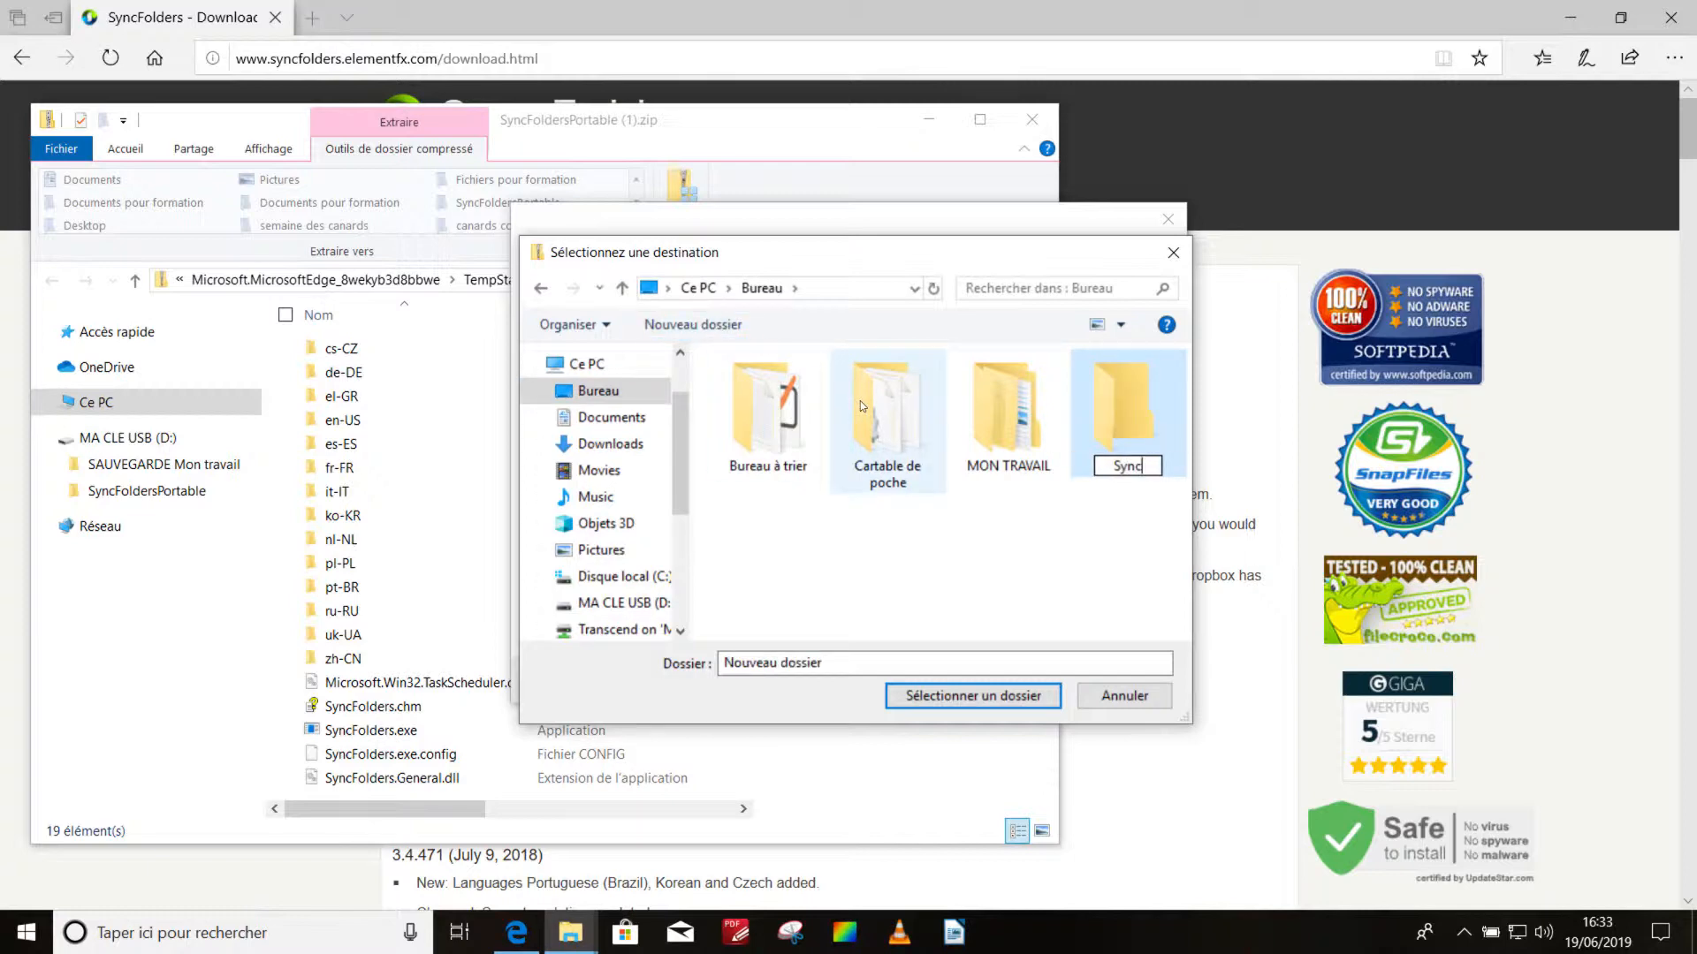
{"action": "type", "text": "Folders"}
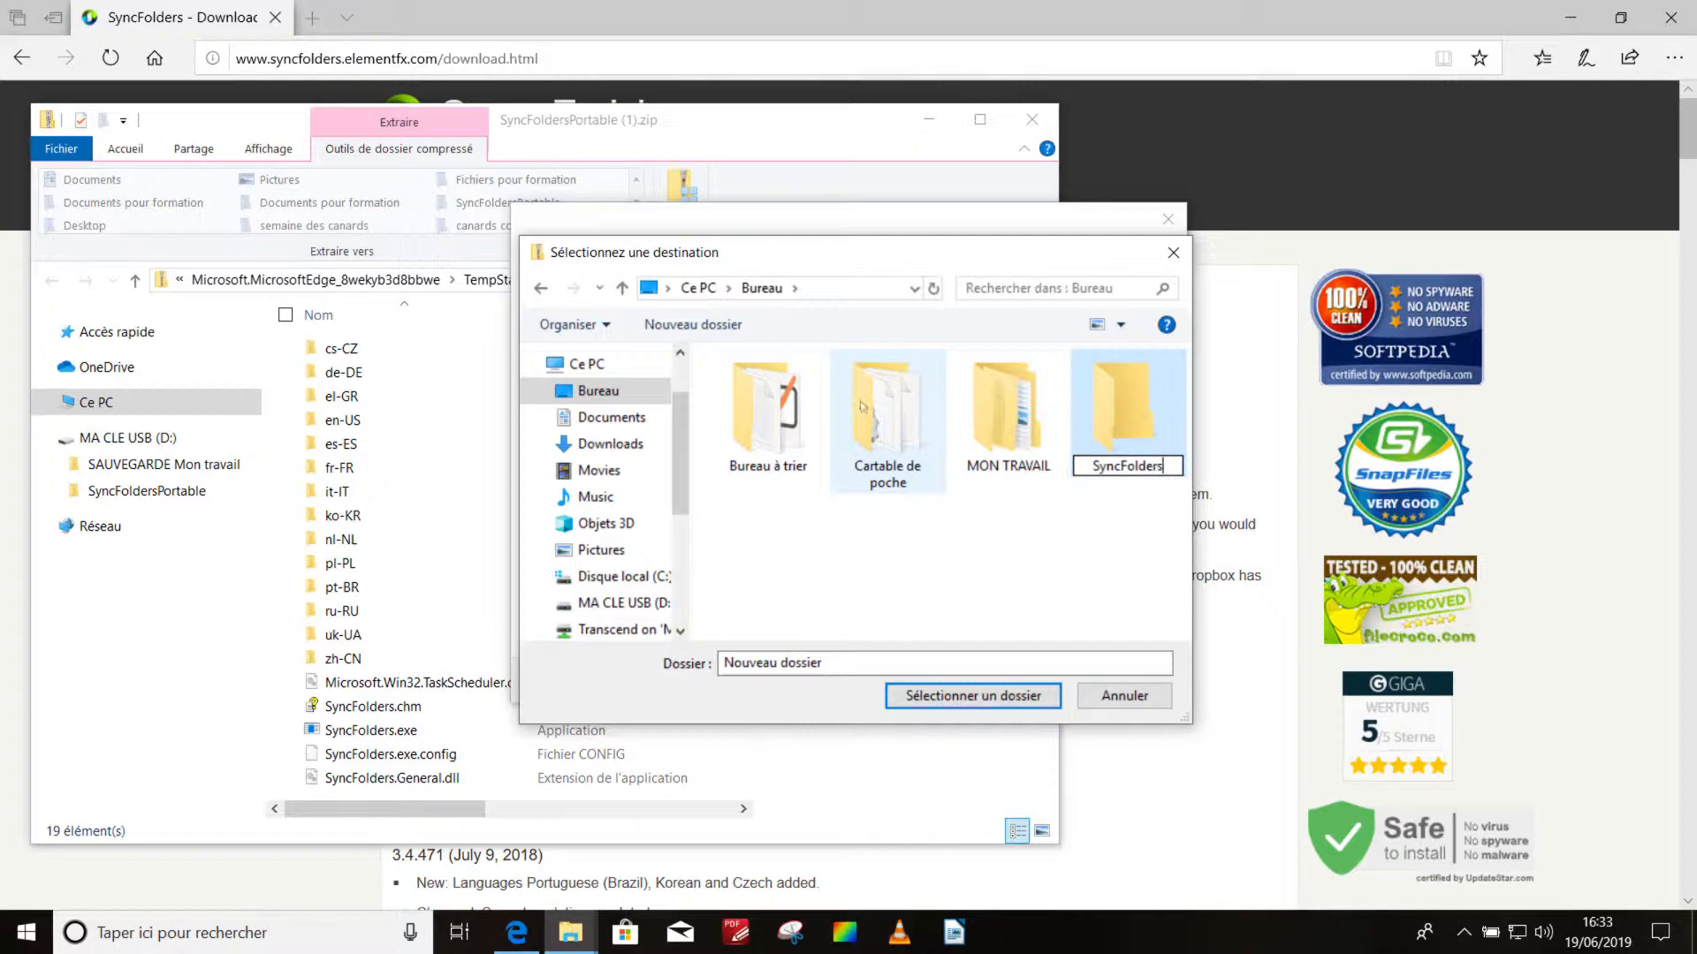
{"action": "key", "text": "Return"}
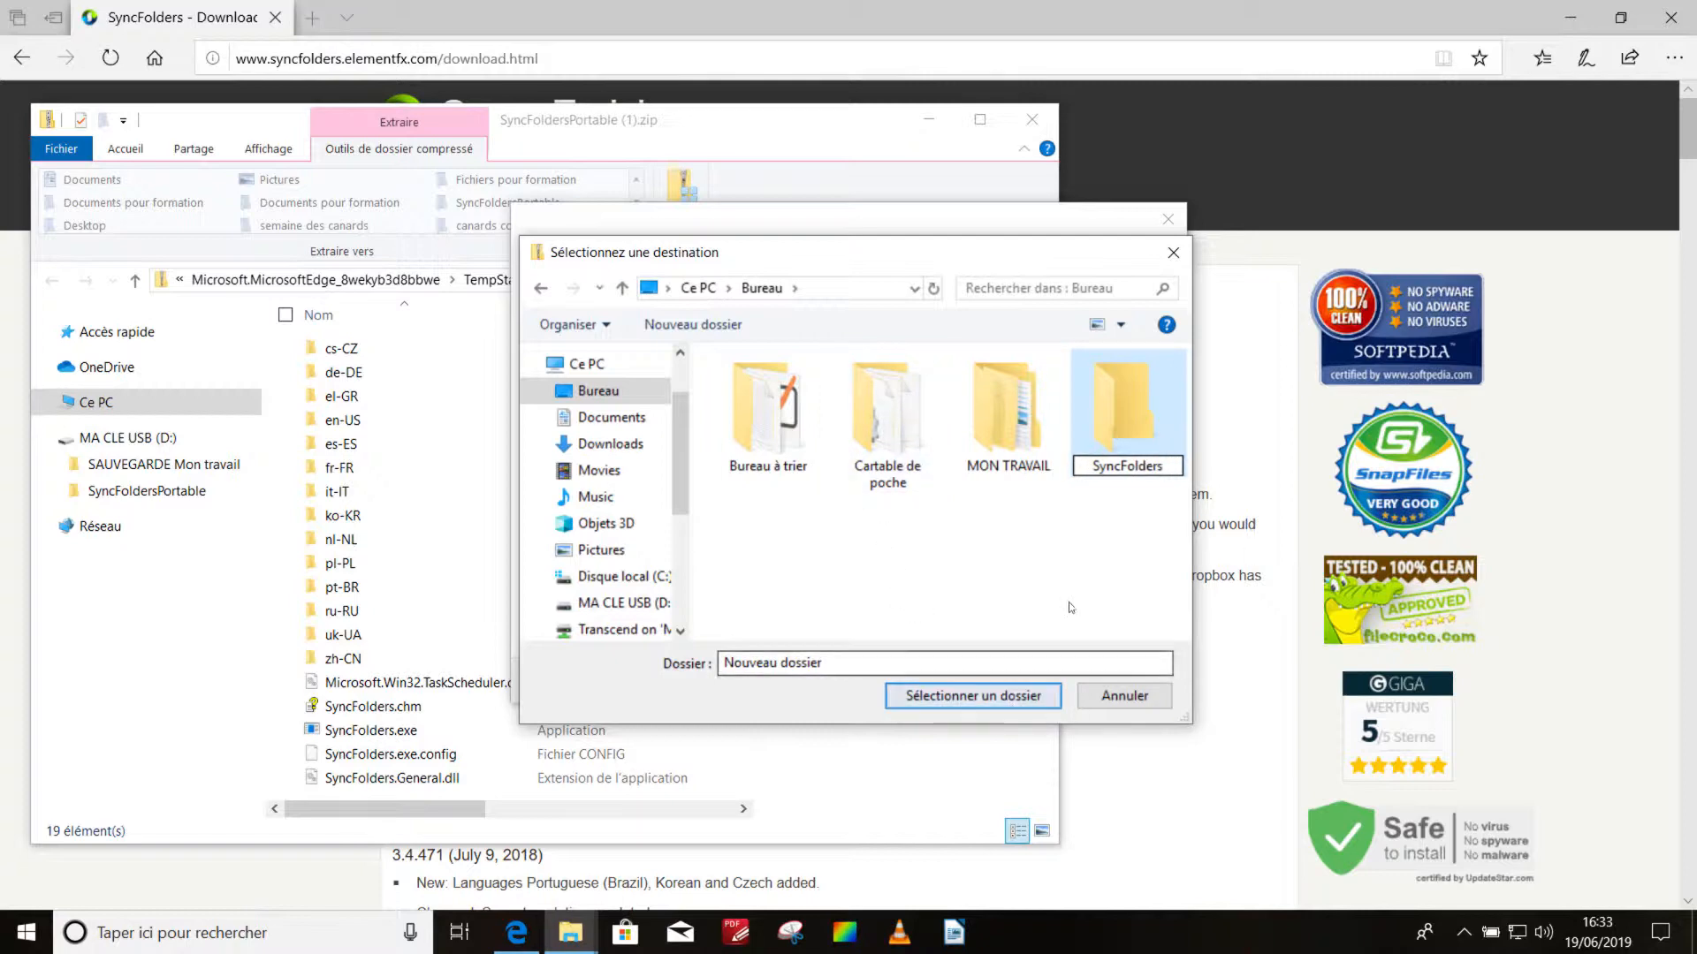
- Choose the new SyncFolders folder as the destination and extract the files into it
{"action": "double_click", "coordinate": [1126, 416]}
{"action": "left_click", "coordinate": [1000, 700]}
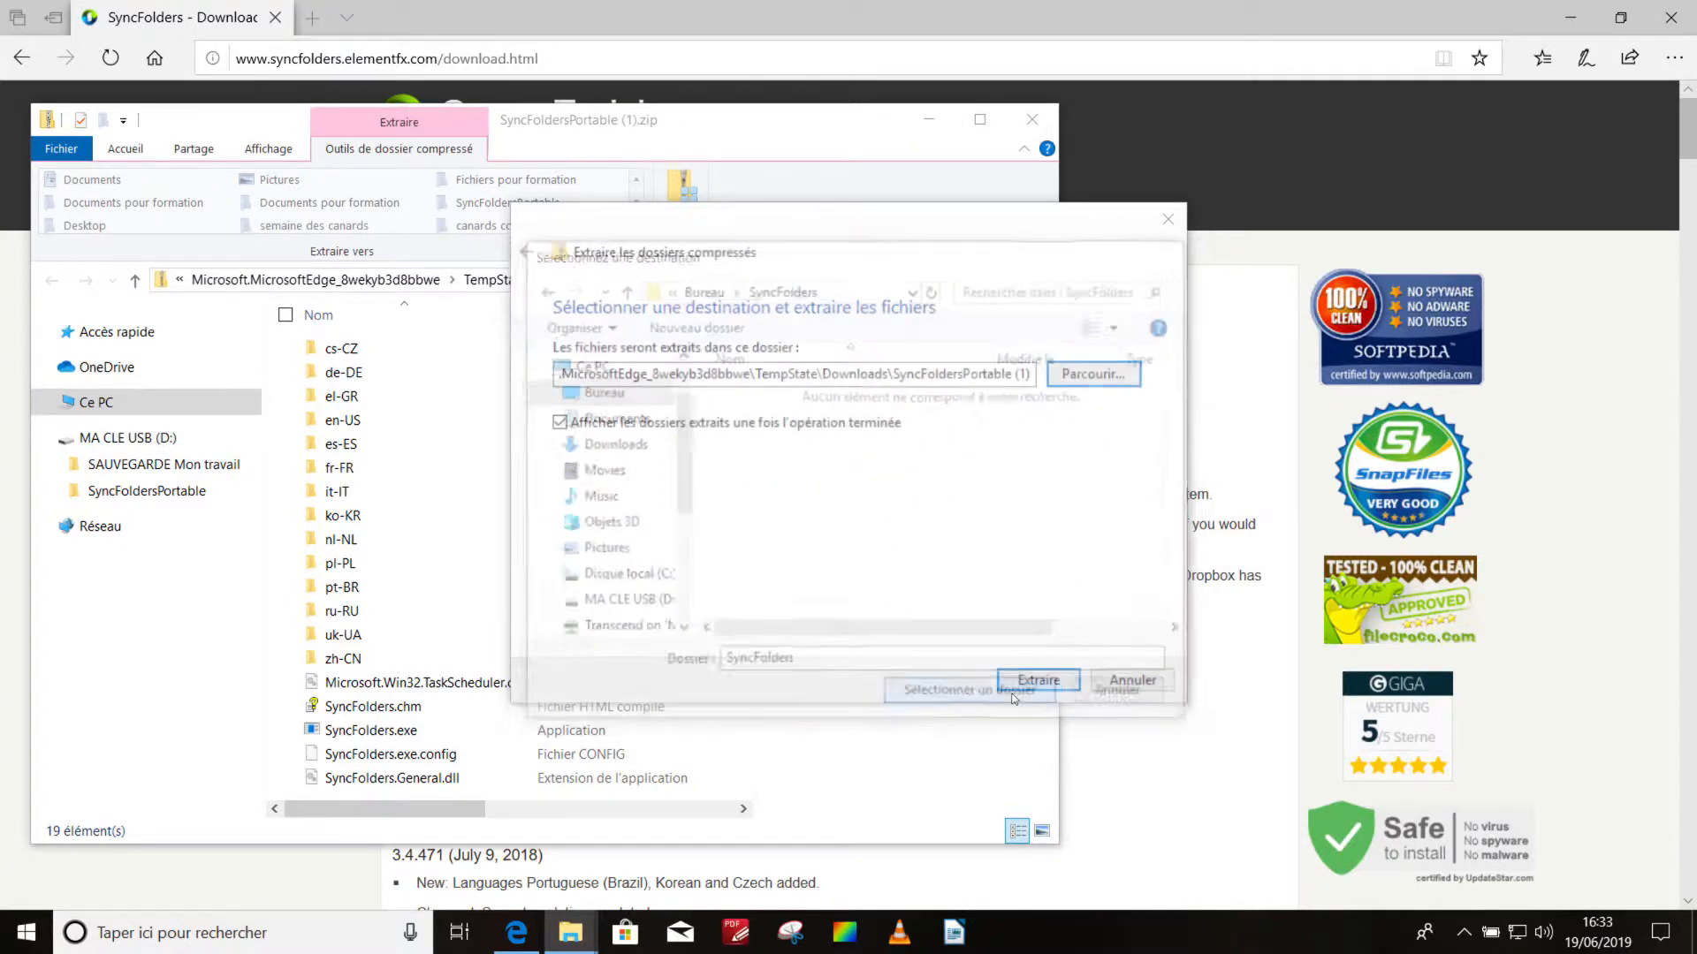
{"action": "left_click", "coordinate": [1030, 680]}
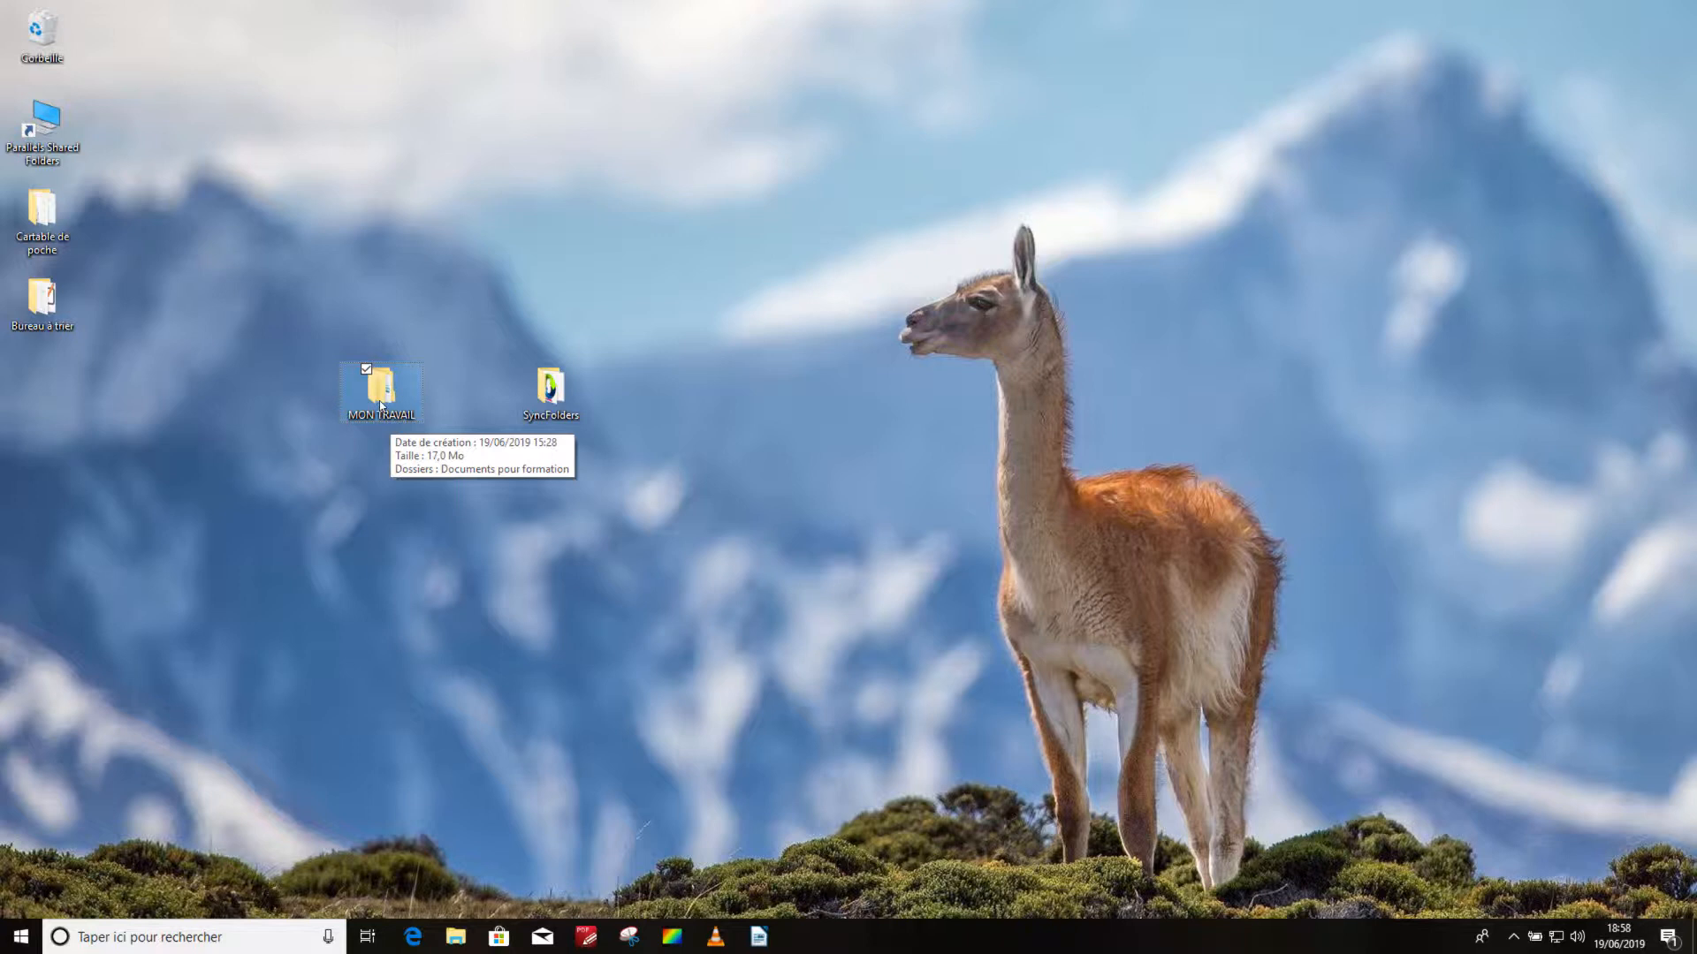
- Copy the SyncFolders folder from the desktop to the USB drive MA CLE USB (D:)
{"action": "left_click", "coordinate": [549, 389]}
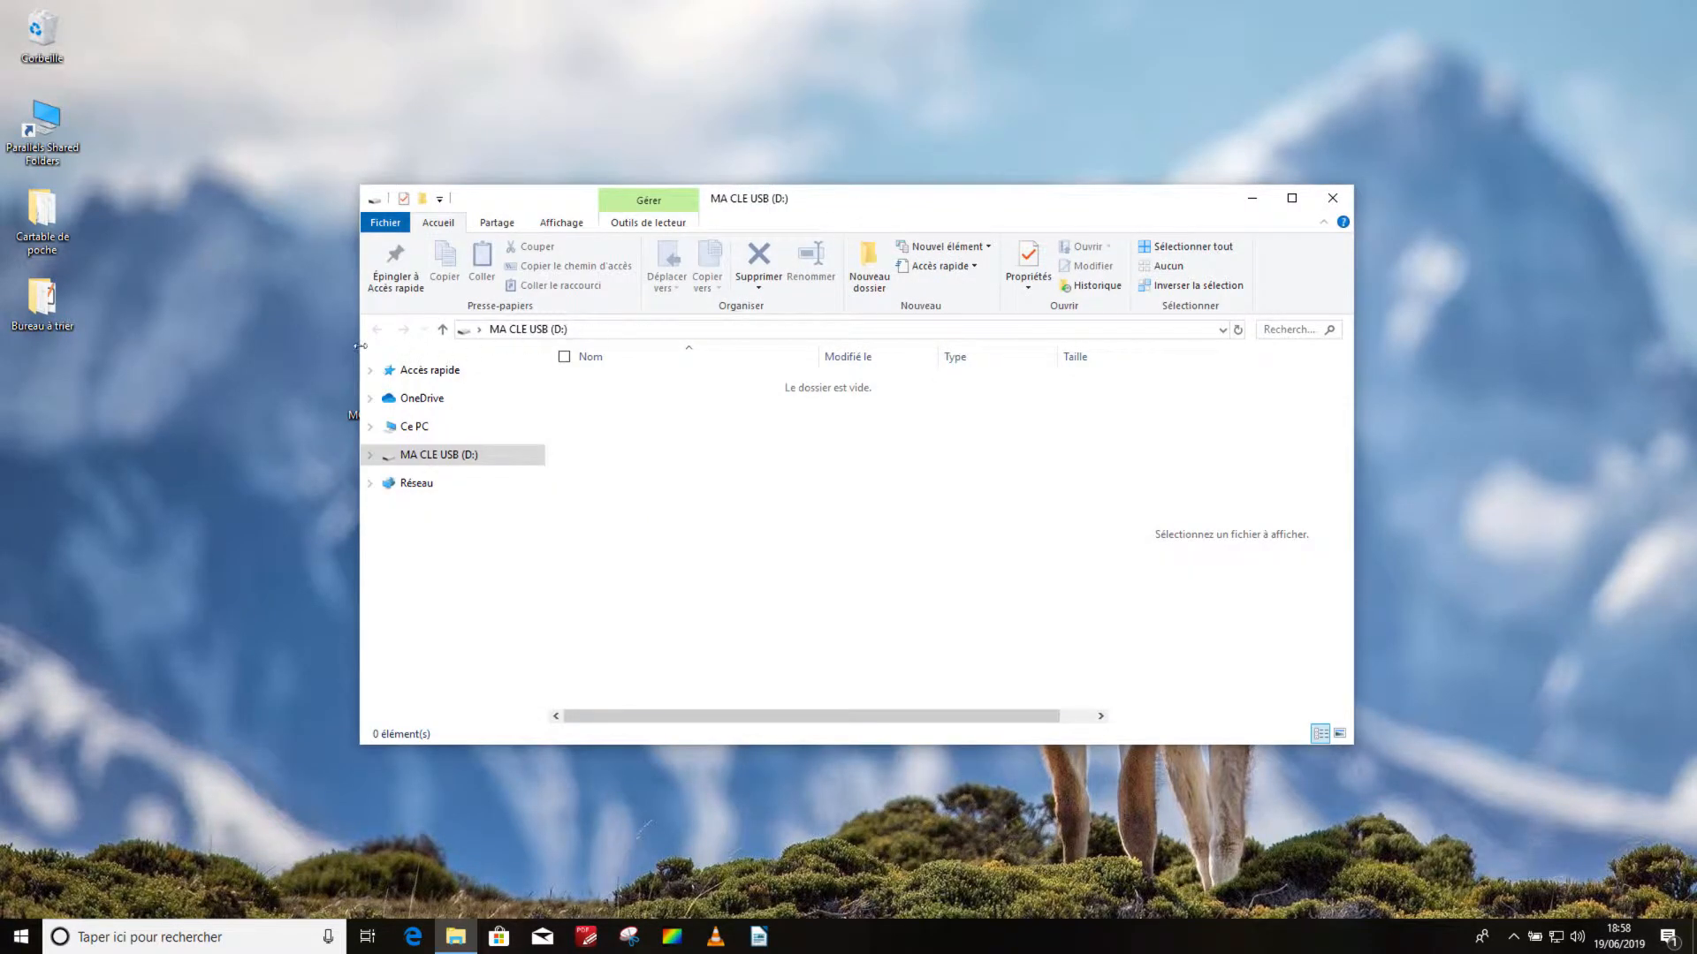
{"action": "left_click_drag", "start_coordinate": [402, 345], "coordinate": [714, 322]}
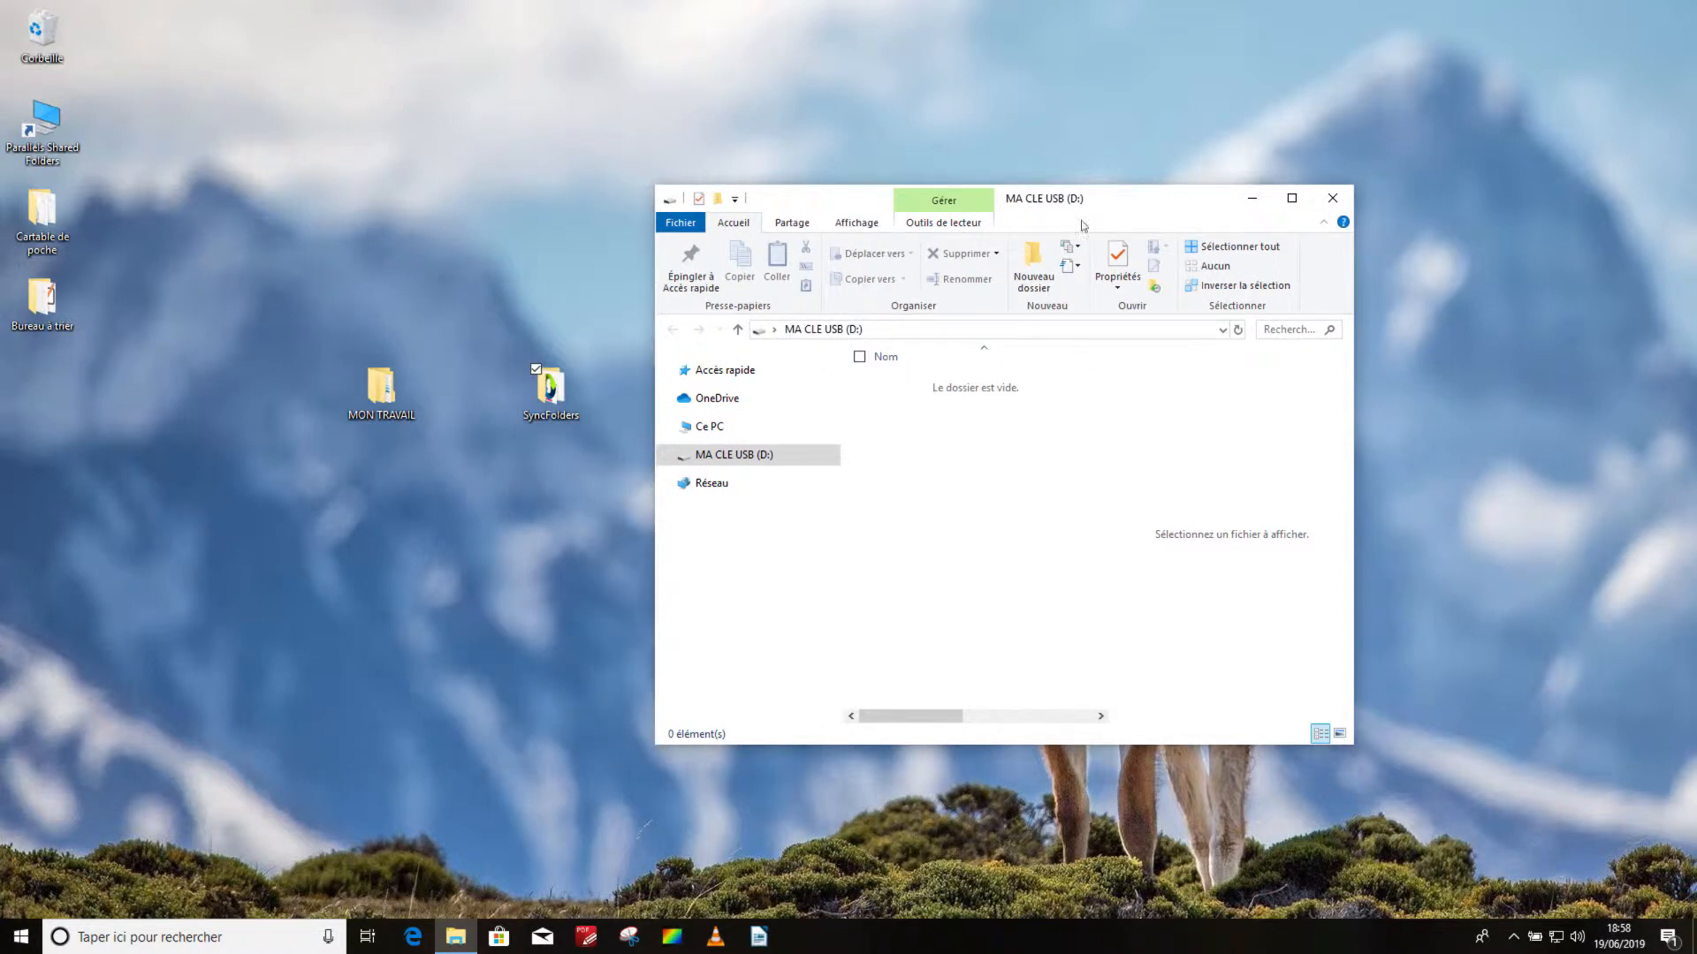
{"action": "left_click_drag", "start_coordinate": [1084, 225], "coordinate": [1149, 170]}
{"action": "left_click", "coordinate": [553, 414]}
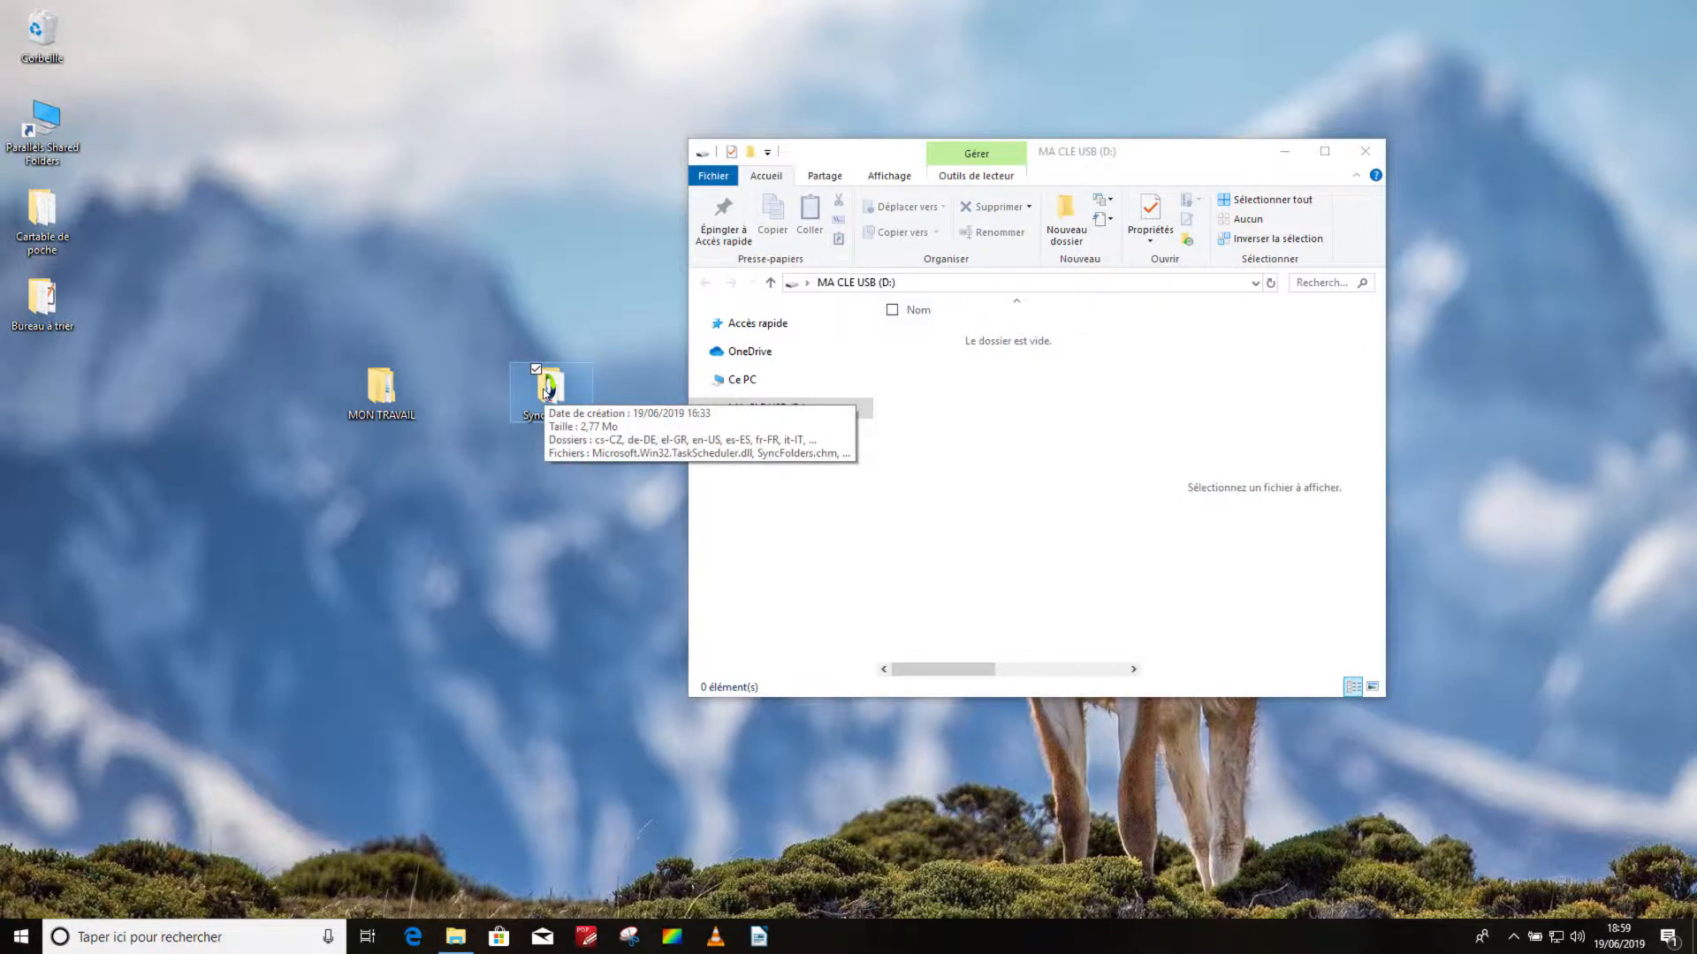
{"action": "left_click_drag", "start_coordinate": [546, 393], "coordinate": [1004, 415]}
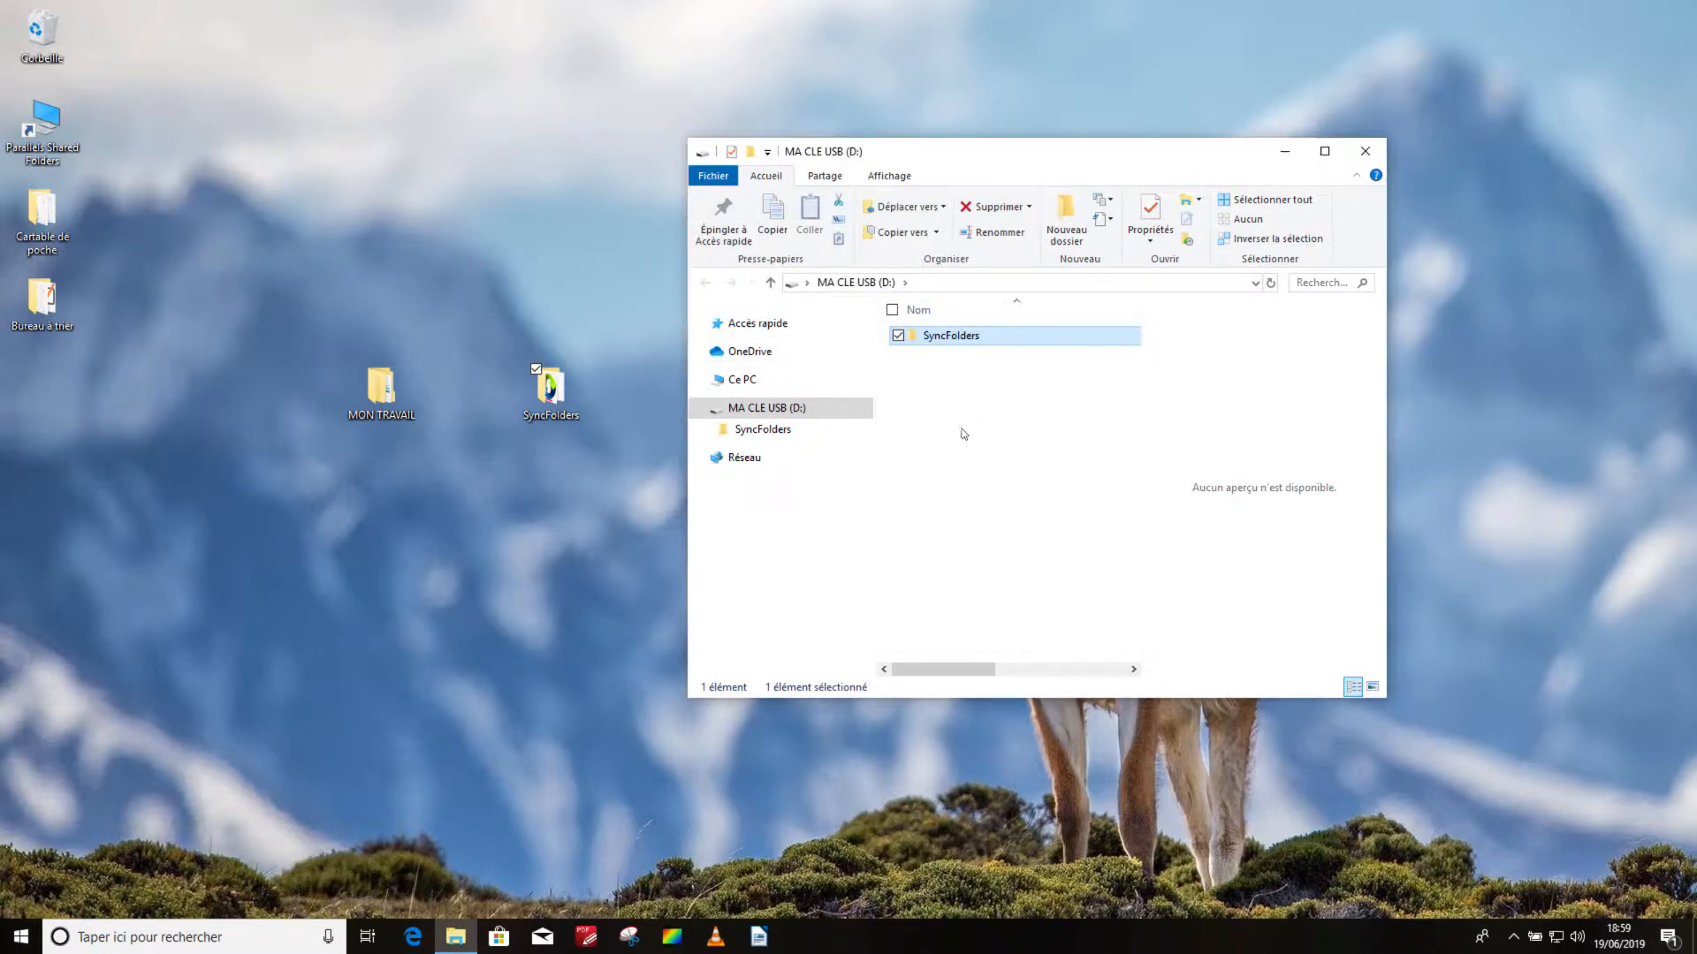
- Move the desktop copy of the SyncFolders folder to the Corbeille
{"action": "left_click", "coordinate": [611, 510]}
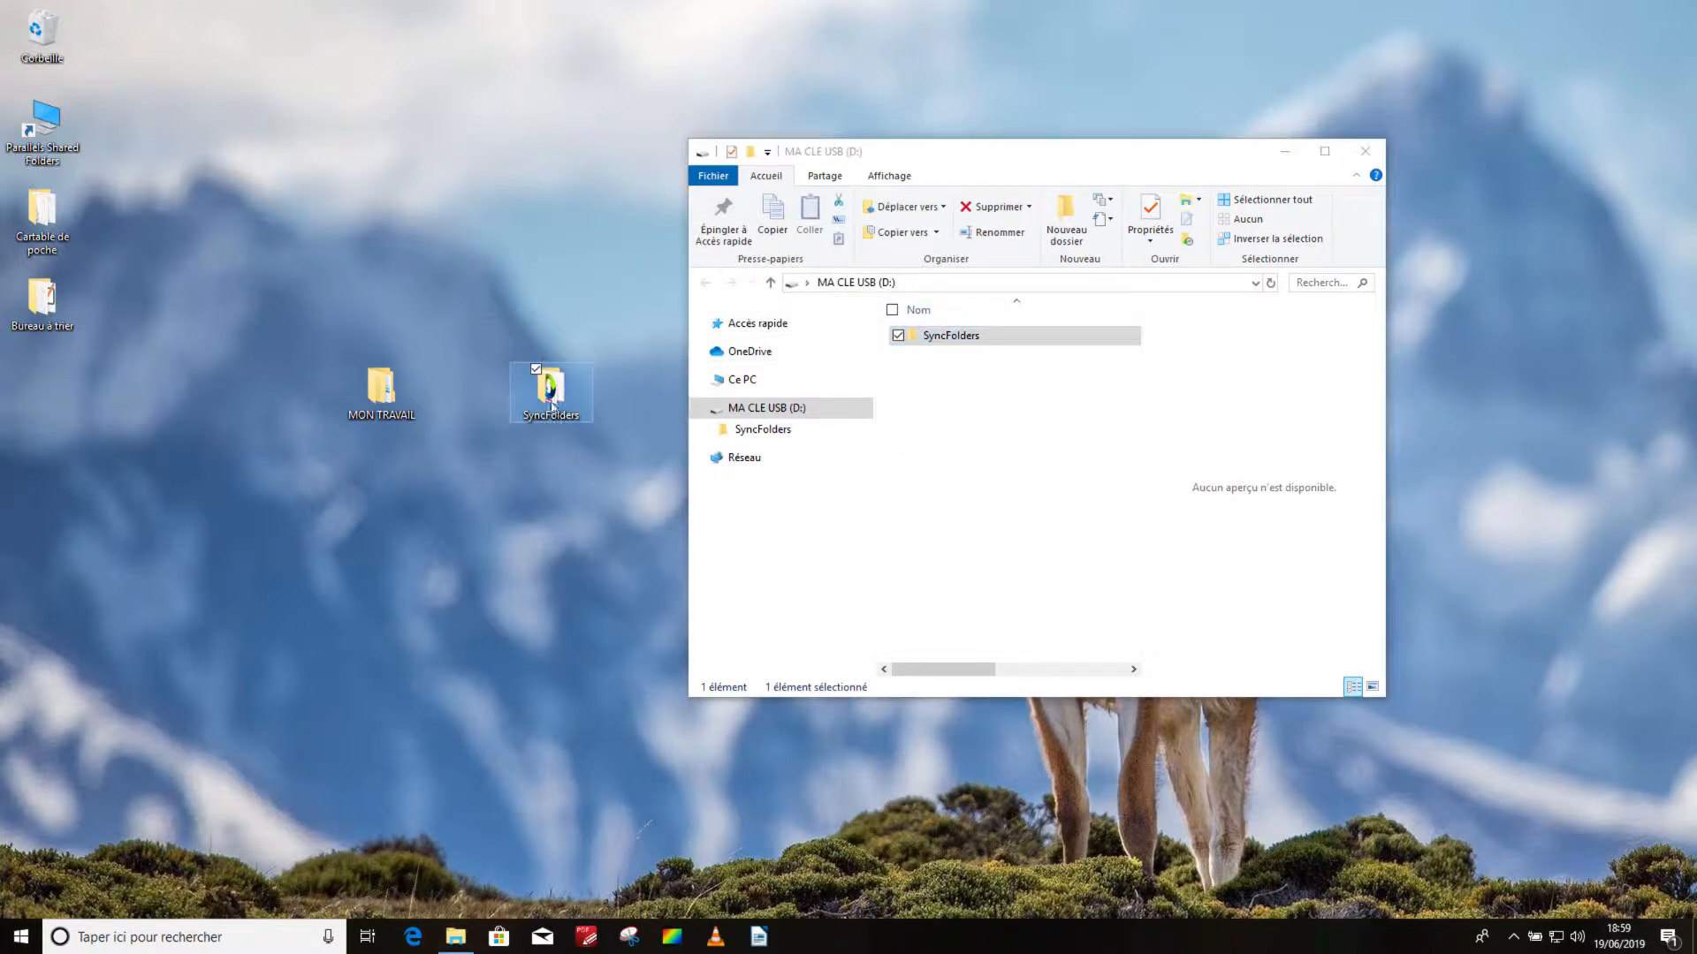
{"action": "left_click_drag", "start_coordinate": [549, 398], "coordinate": [53, 55]}
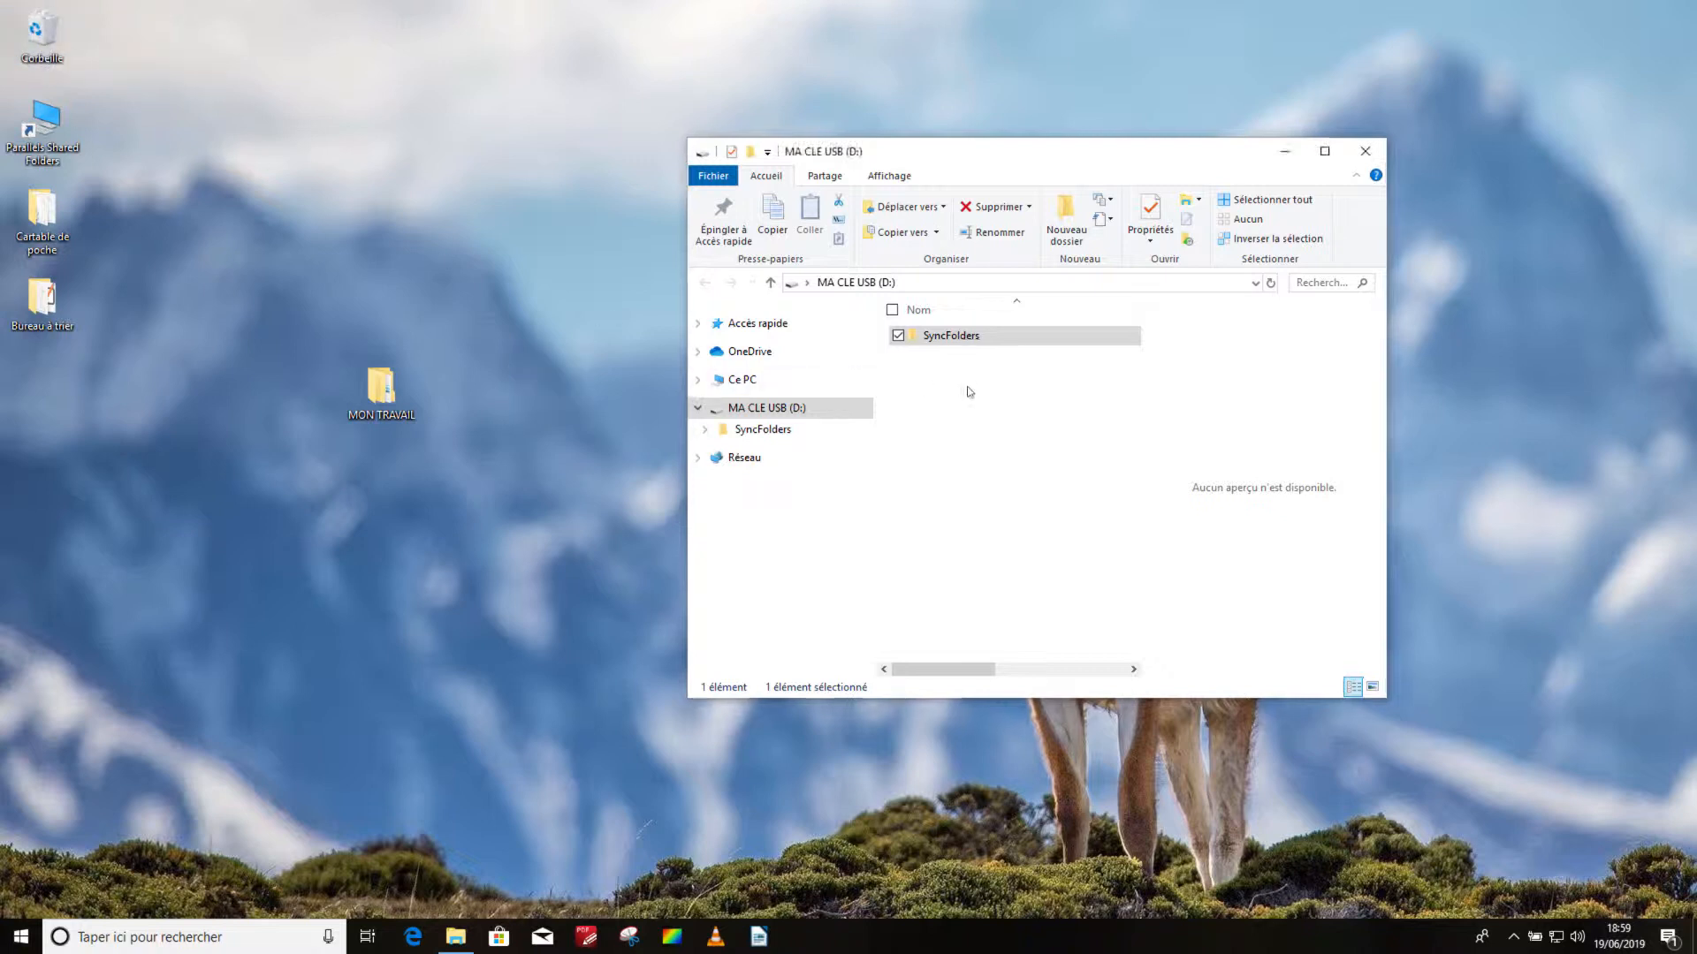
{"action": "left_click", "coordinate": [955, 358]}
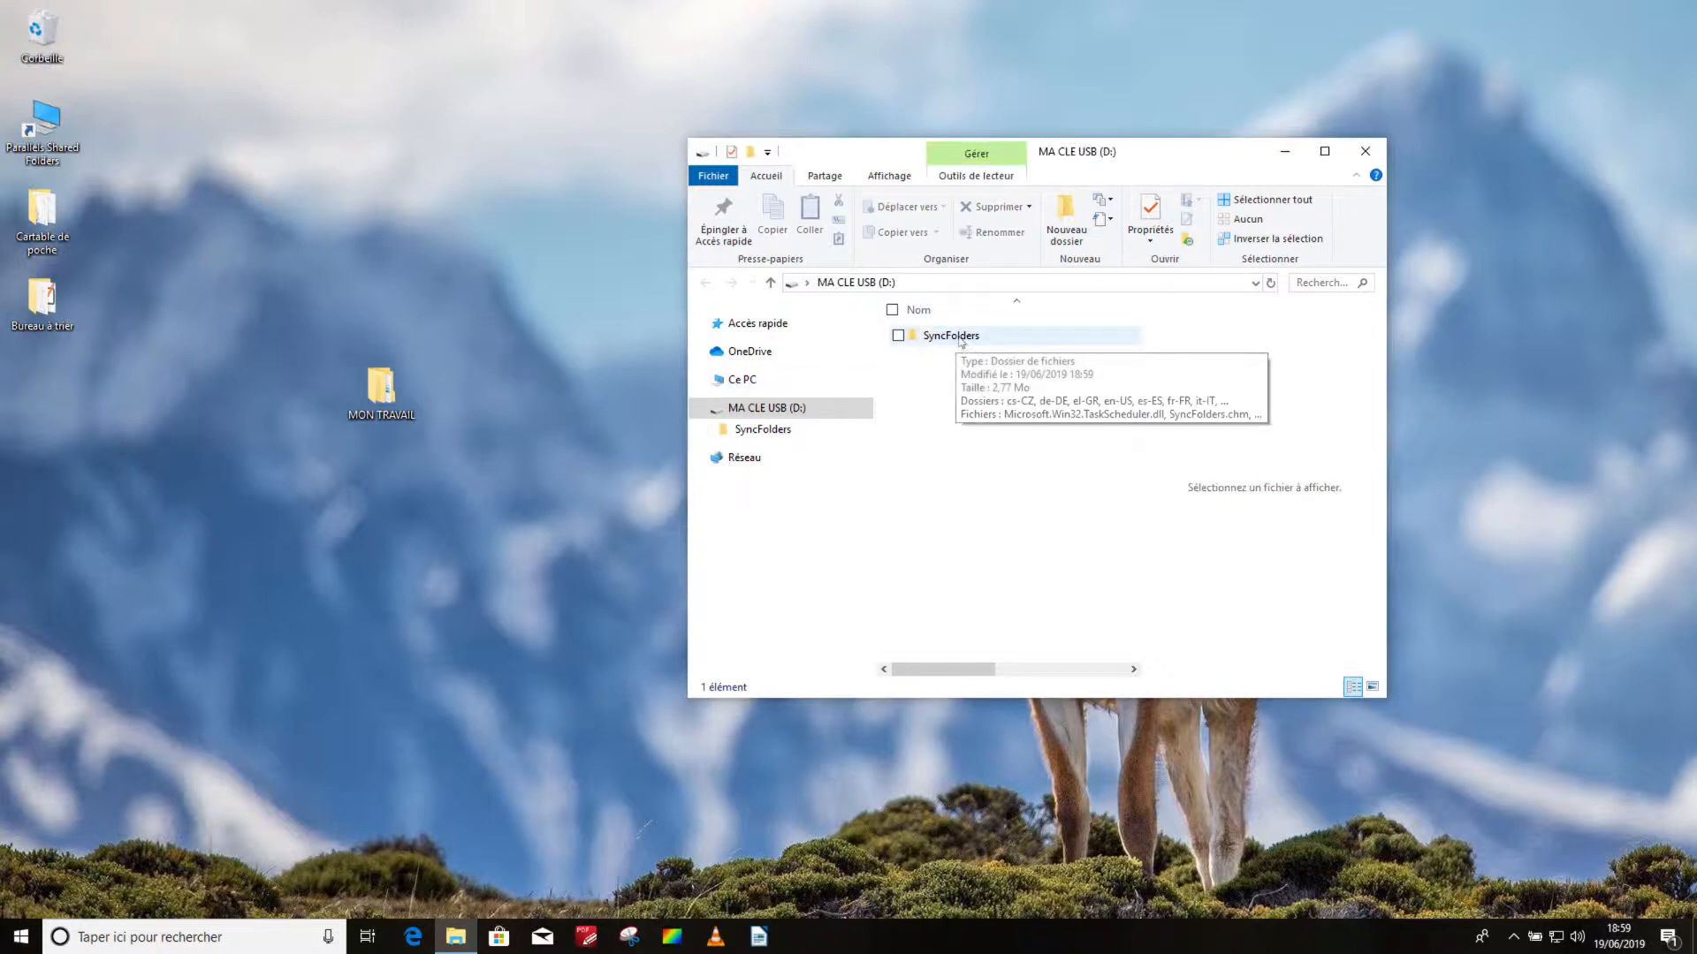
- Snap the MA CLE USB (D:) window to the right half of the screen and open its SyncFolders folder
{"action": "left_click_drag", "start_coordinate": [1178, 155], "coordinate": [1694, 142]}
{"action": "left_click", "coordinate": [804, 392]}
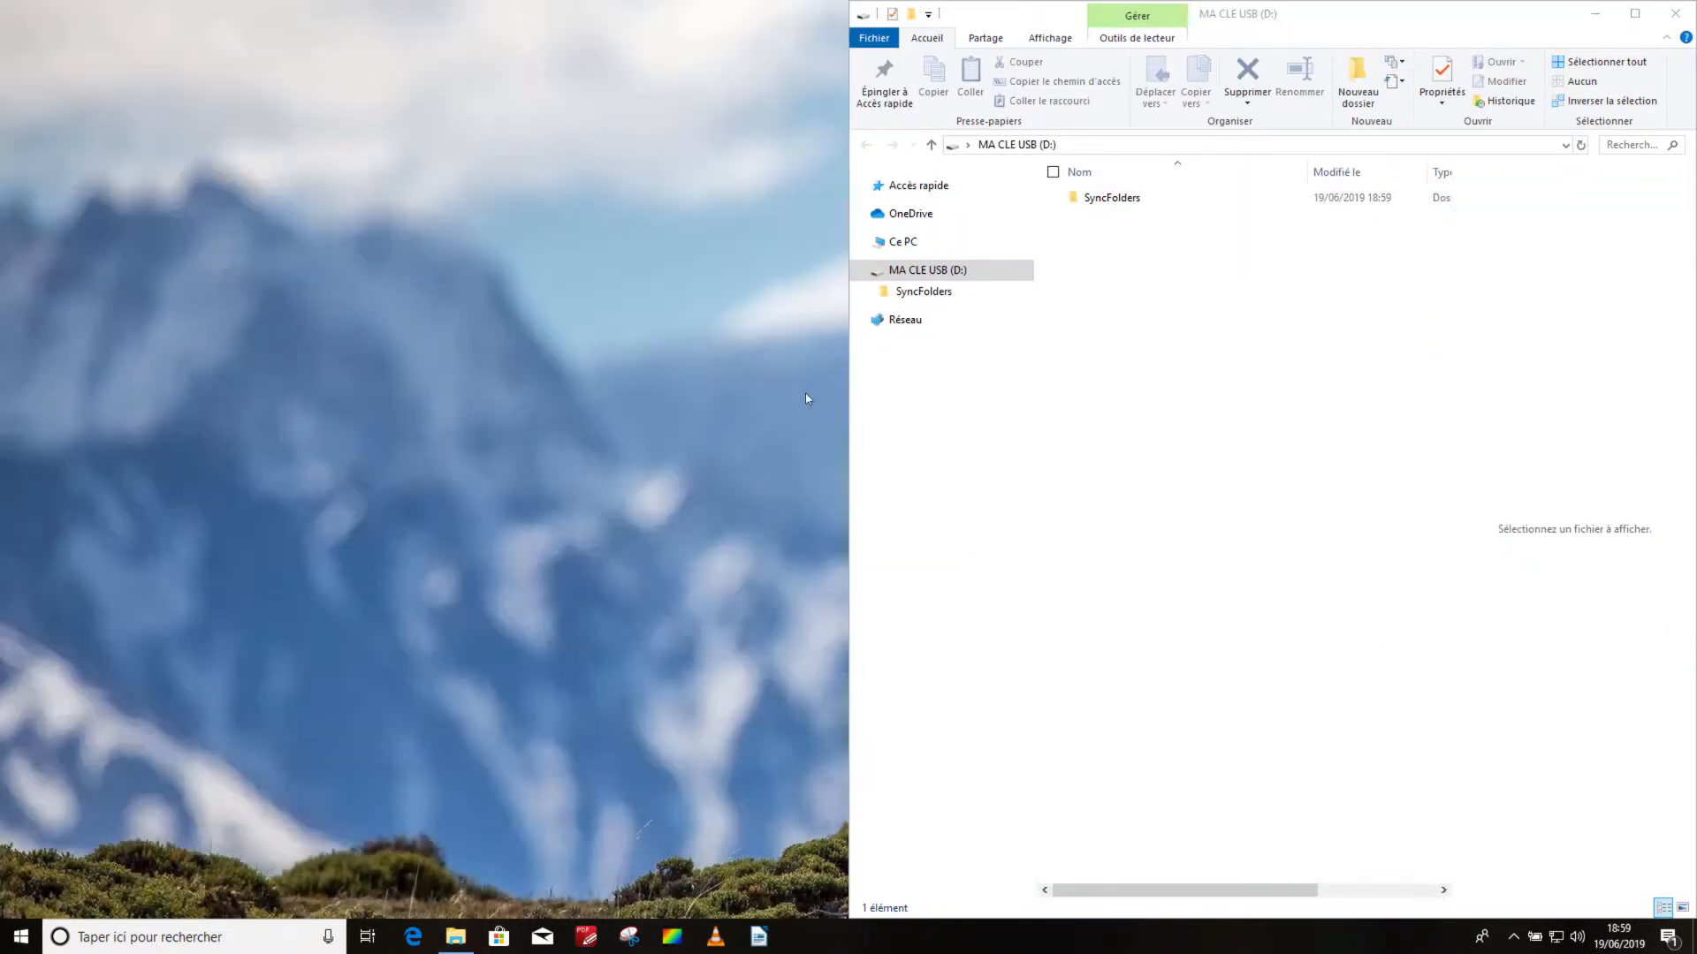
{"action": "double_click", "coordinate": [1094, 200]}
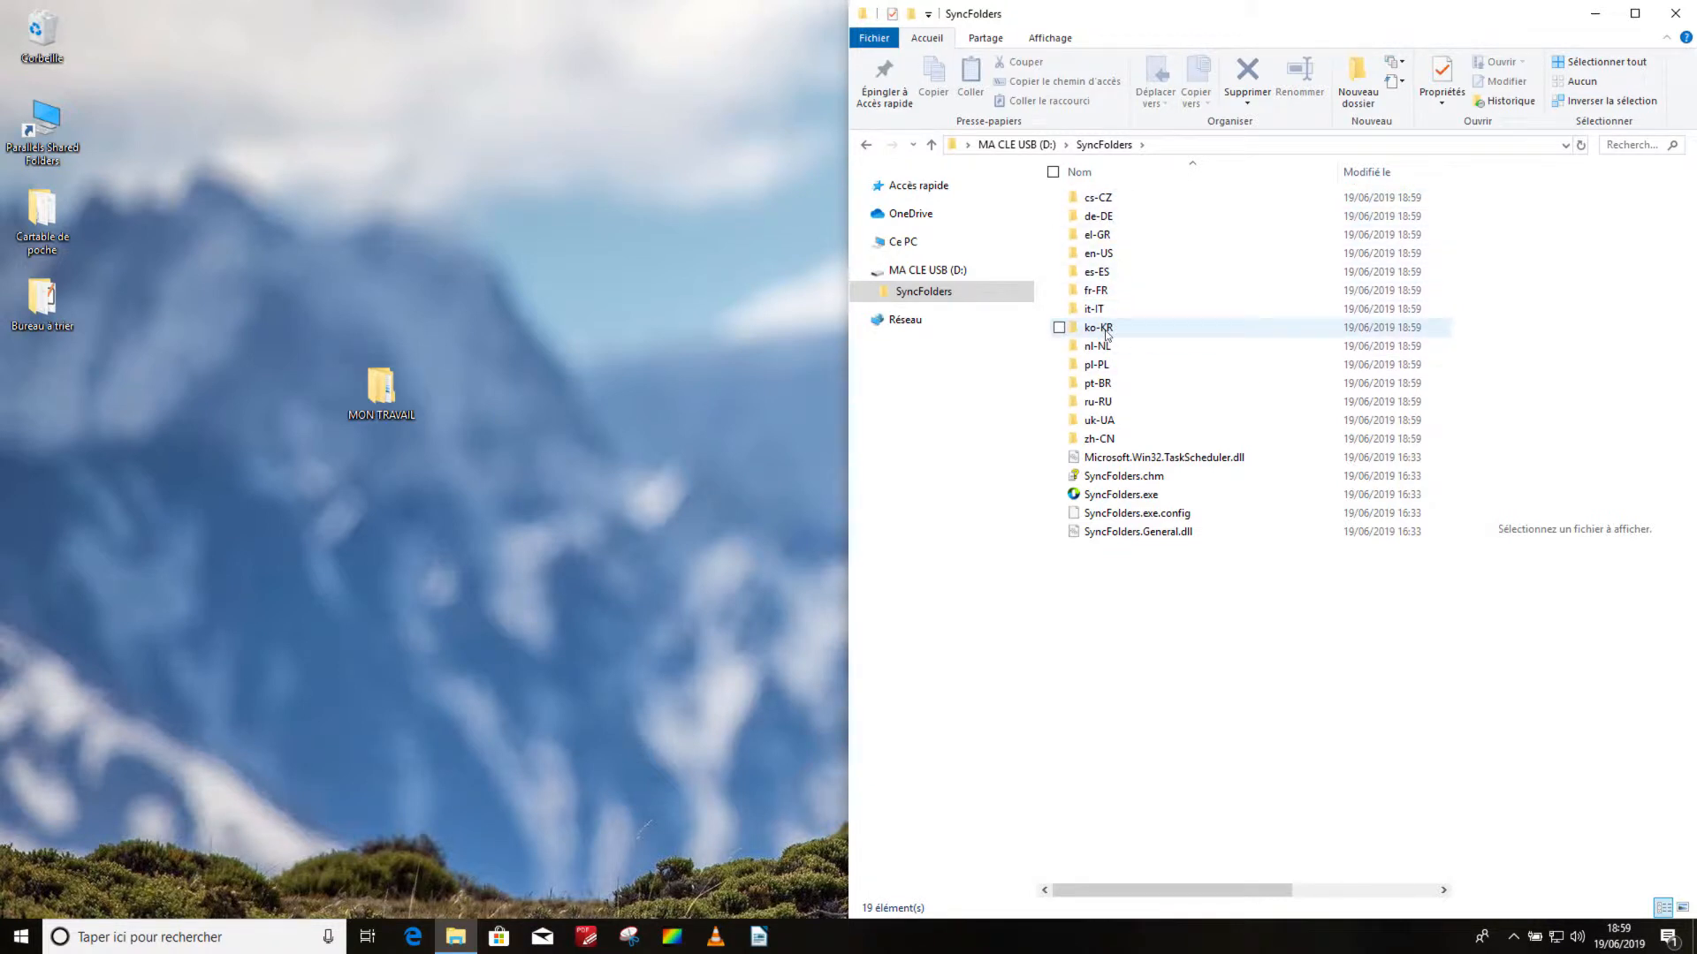
- Permanently delete every language folder except fr-FR from the SyncFolders folder on the USB drive
{"action": "left_click", "coordinate": [1103, 274]}
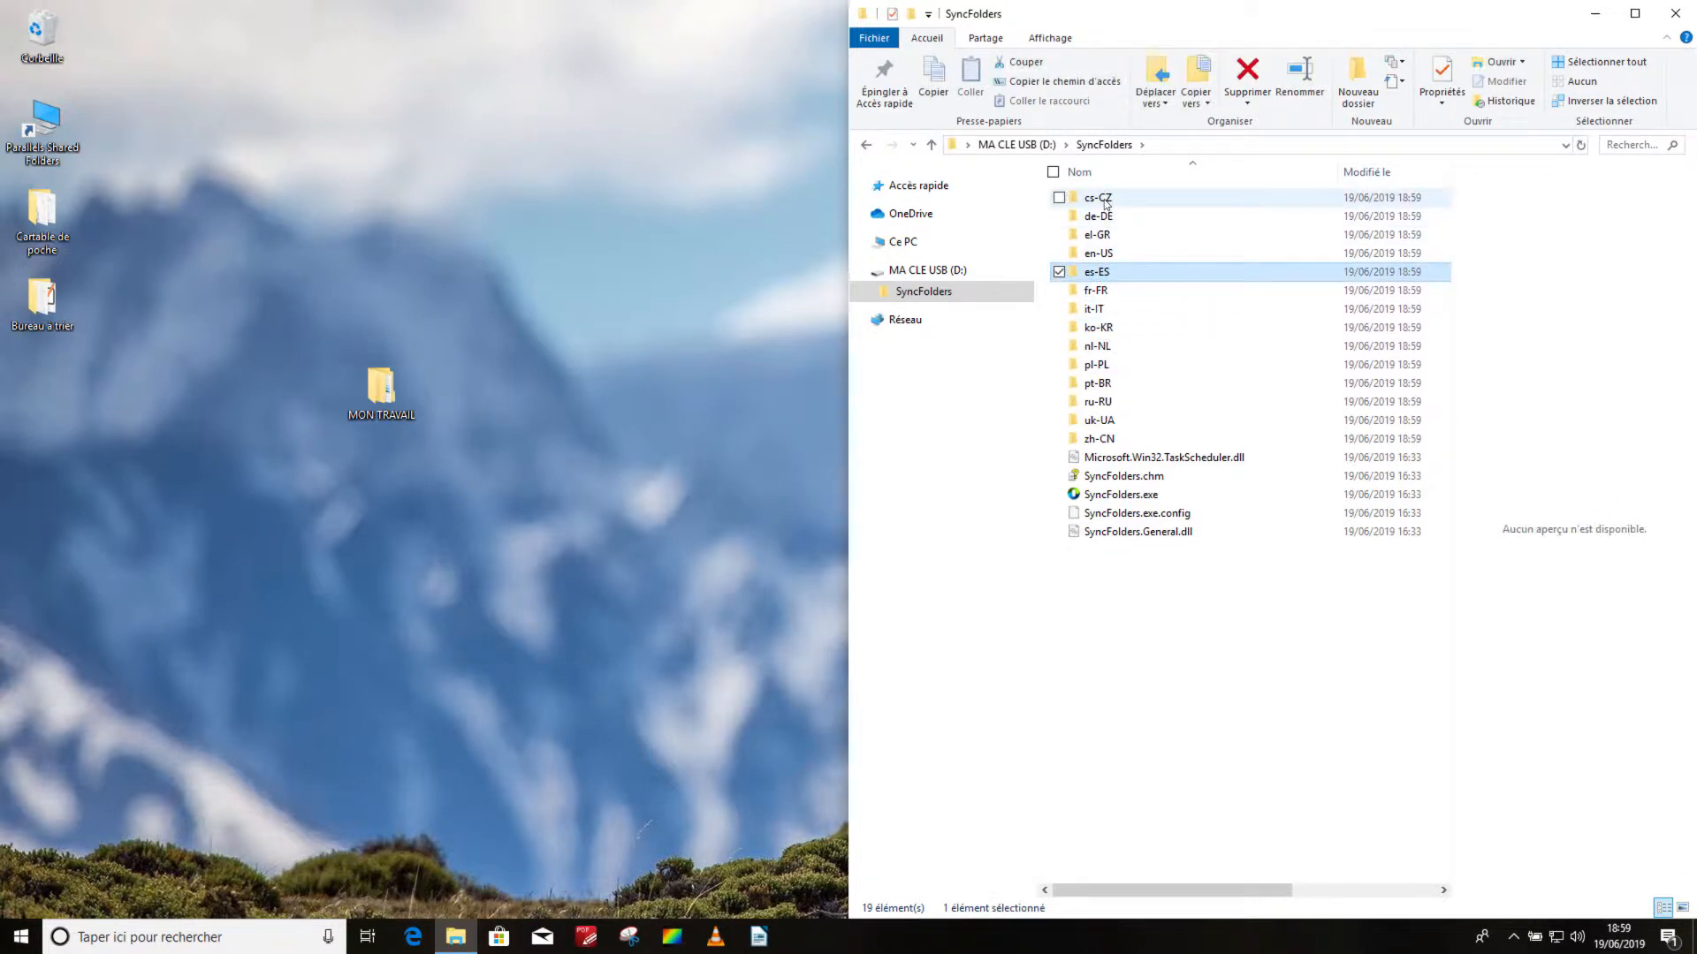
{"action": "left_click", "coordinate": [1104, 202], "text": "shift"}
{"action": "left_click", "coordinate": [1253, 69]}
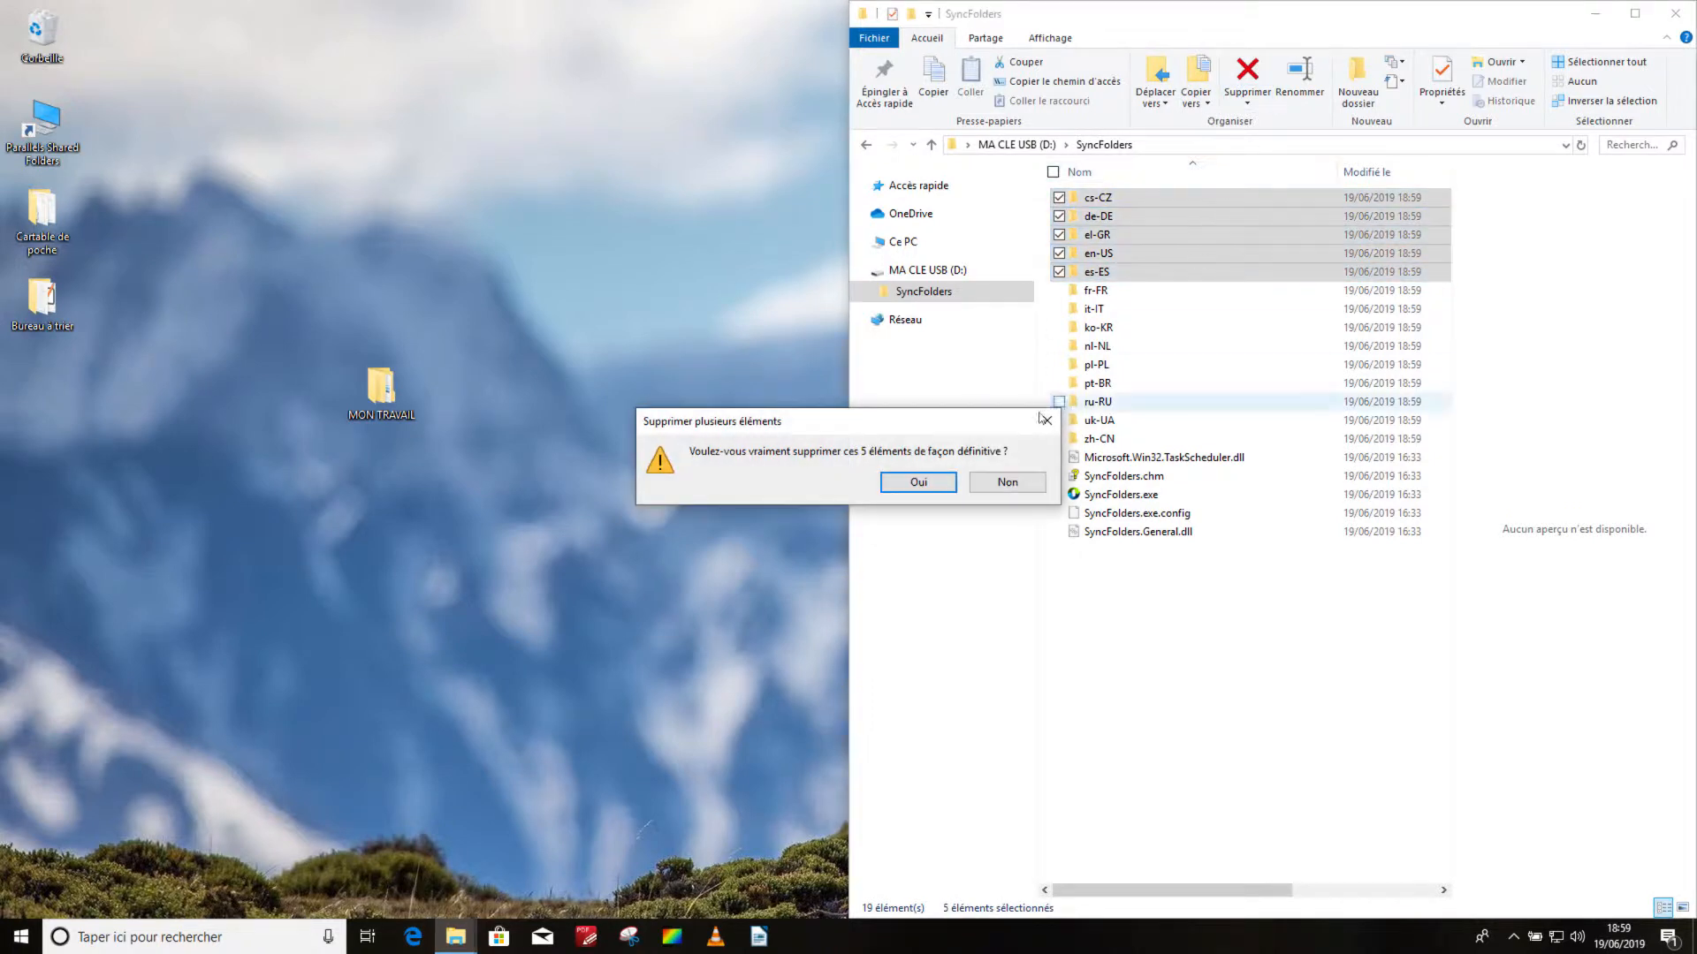
{"action": "left_click", "coordinate": [919, 483]}
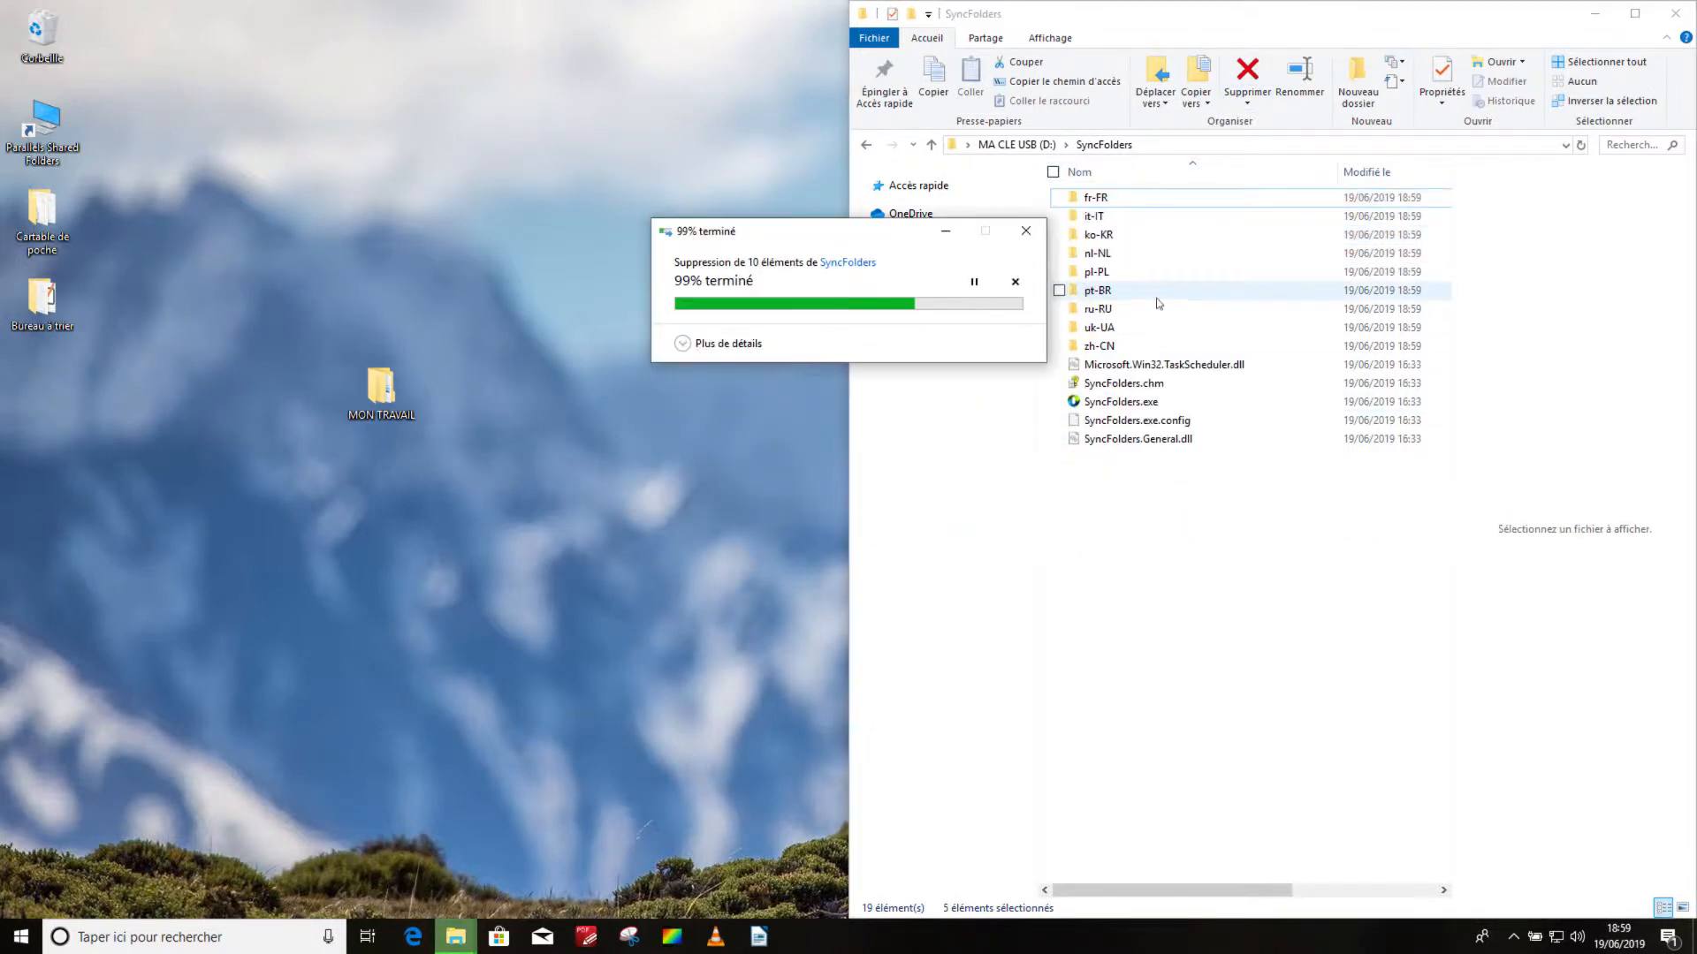
{"action": "left_click", "coordinate": [1117, 345], "text": "shift"}
{"action": "left_click", "coordinate": [1247, 75]}
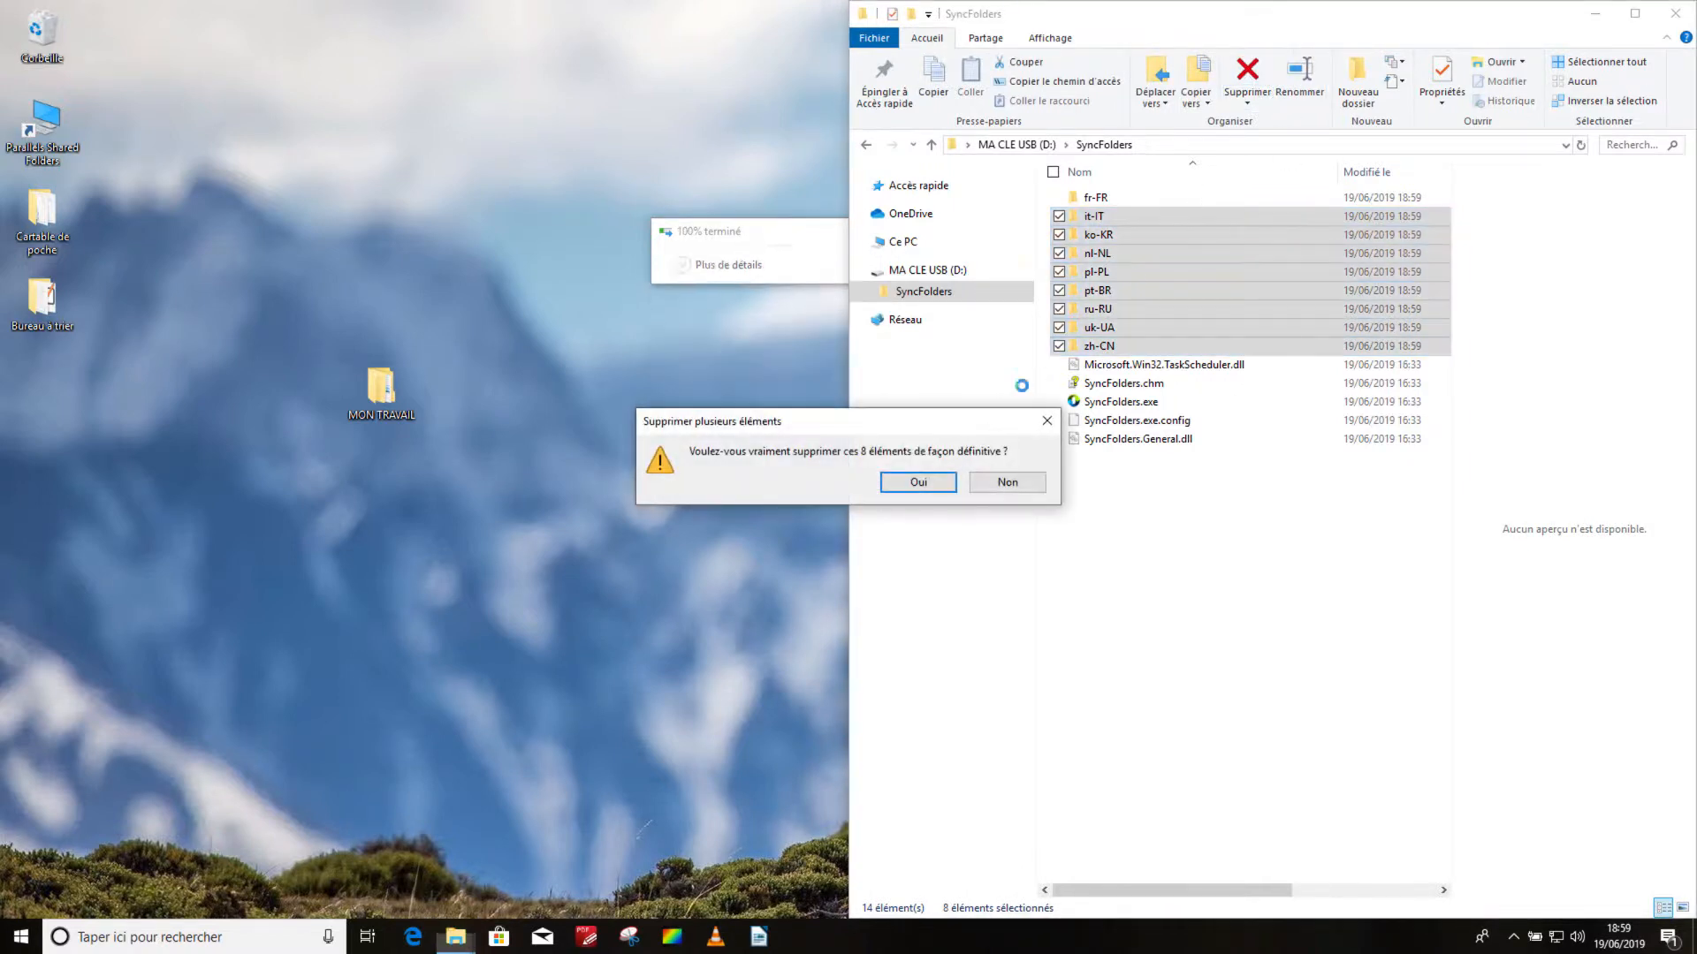
{"action": "left_click", "coordinate": [944, 482]}
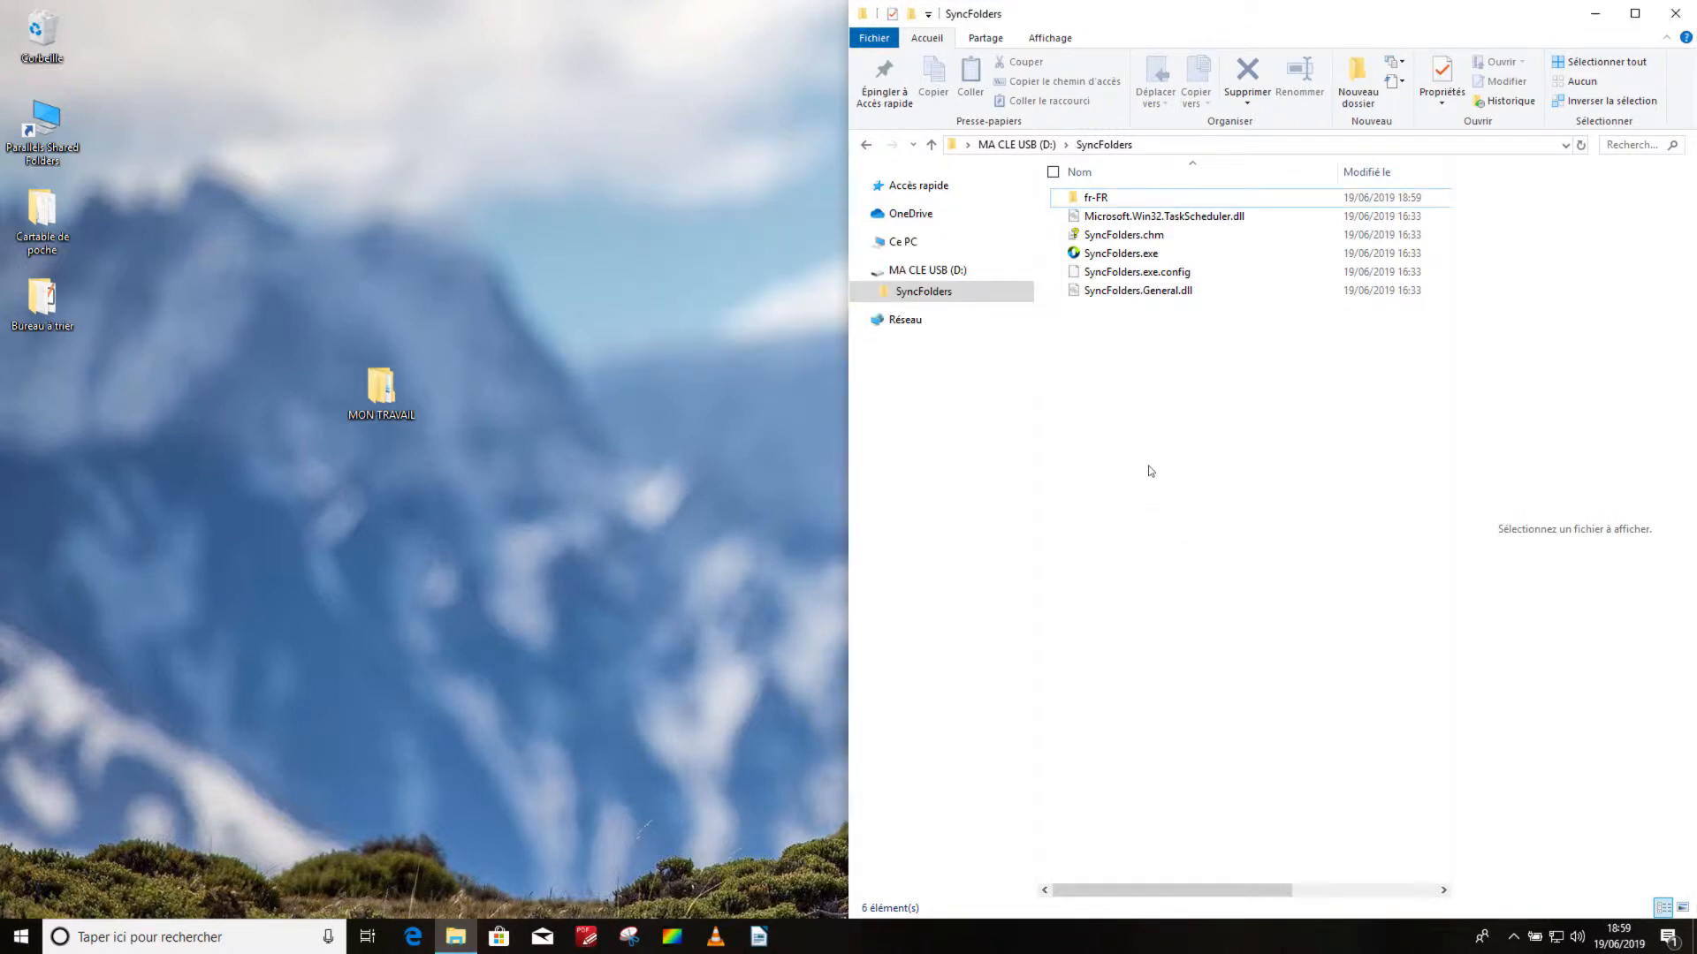
- Launch SyncFolders.exe from the USB drive and start a new rule
{"action": "left_click", "coordinate": [1118, 255]}
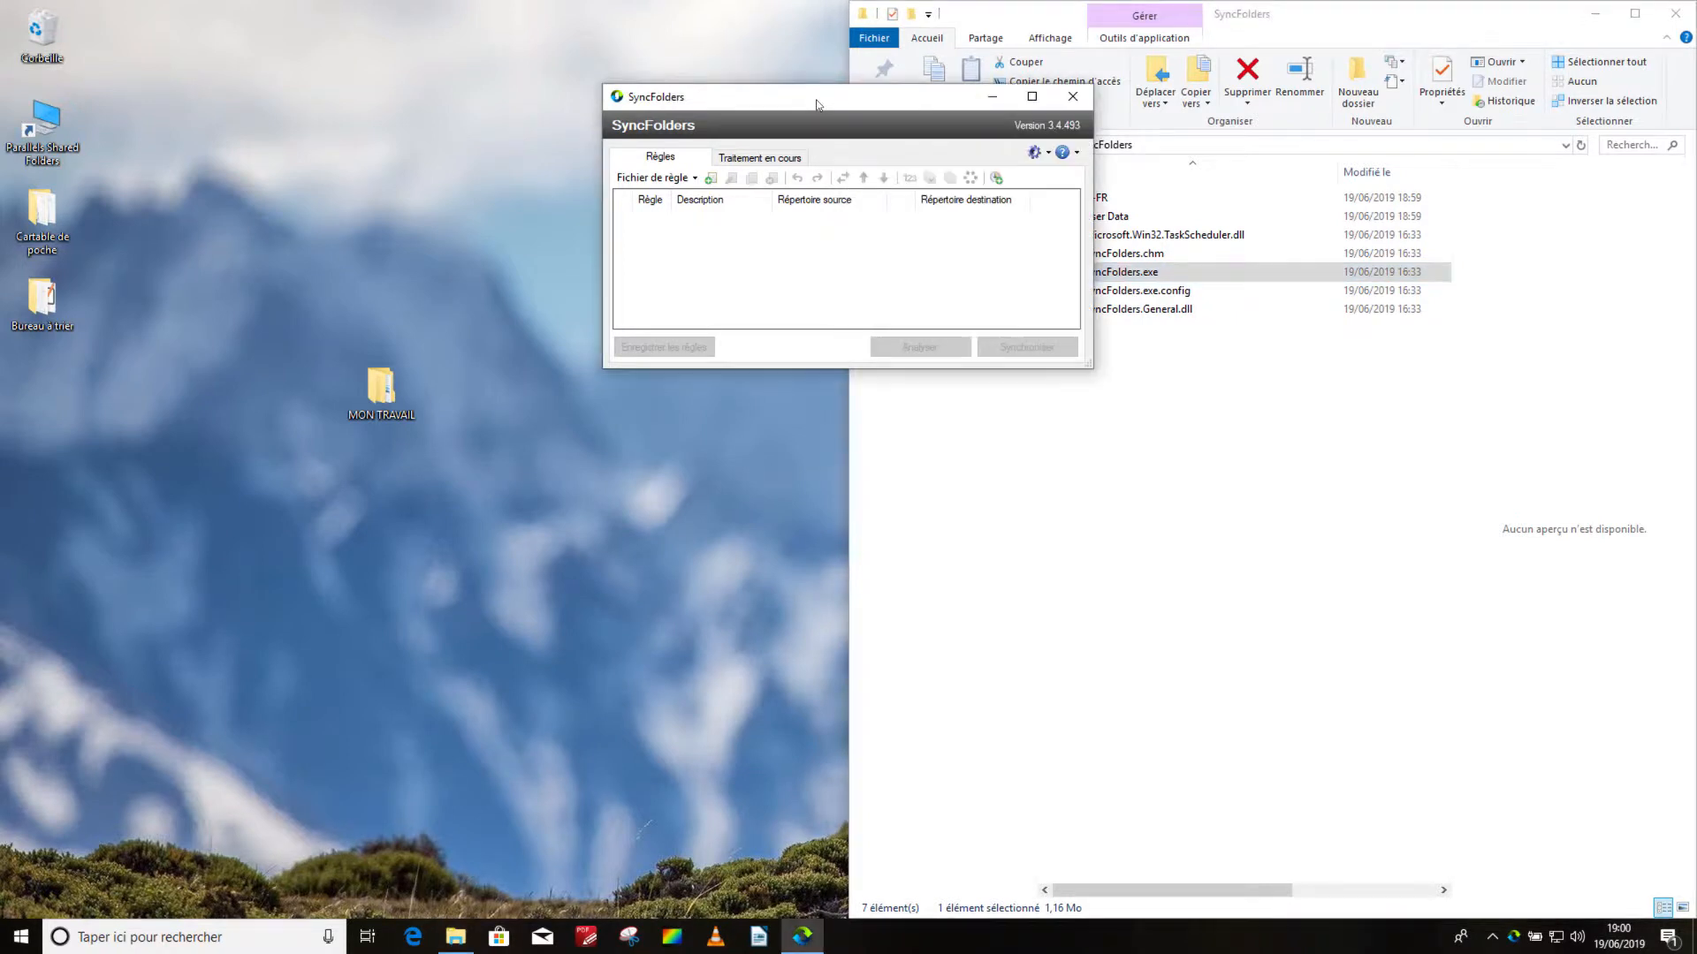
{"action": "left_click_drag", "start_coordinate": [855, 106], "coordinate": [810, 394]}
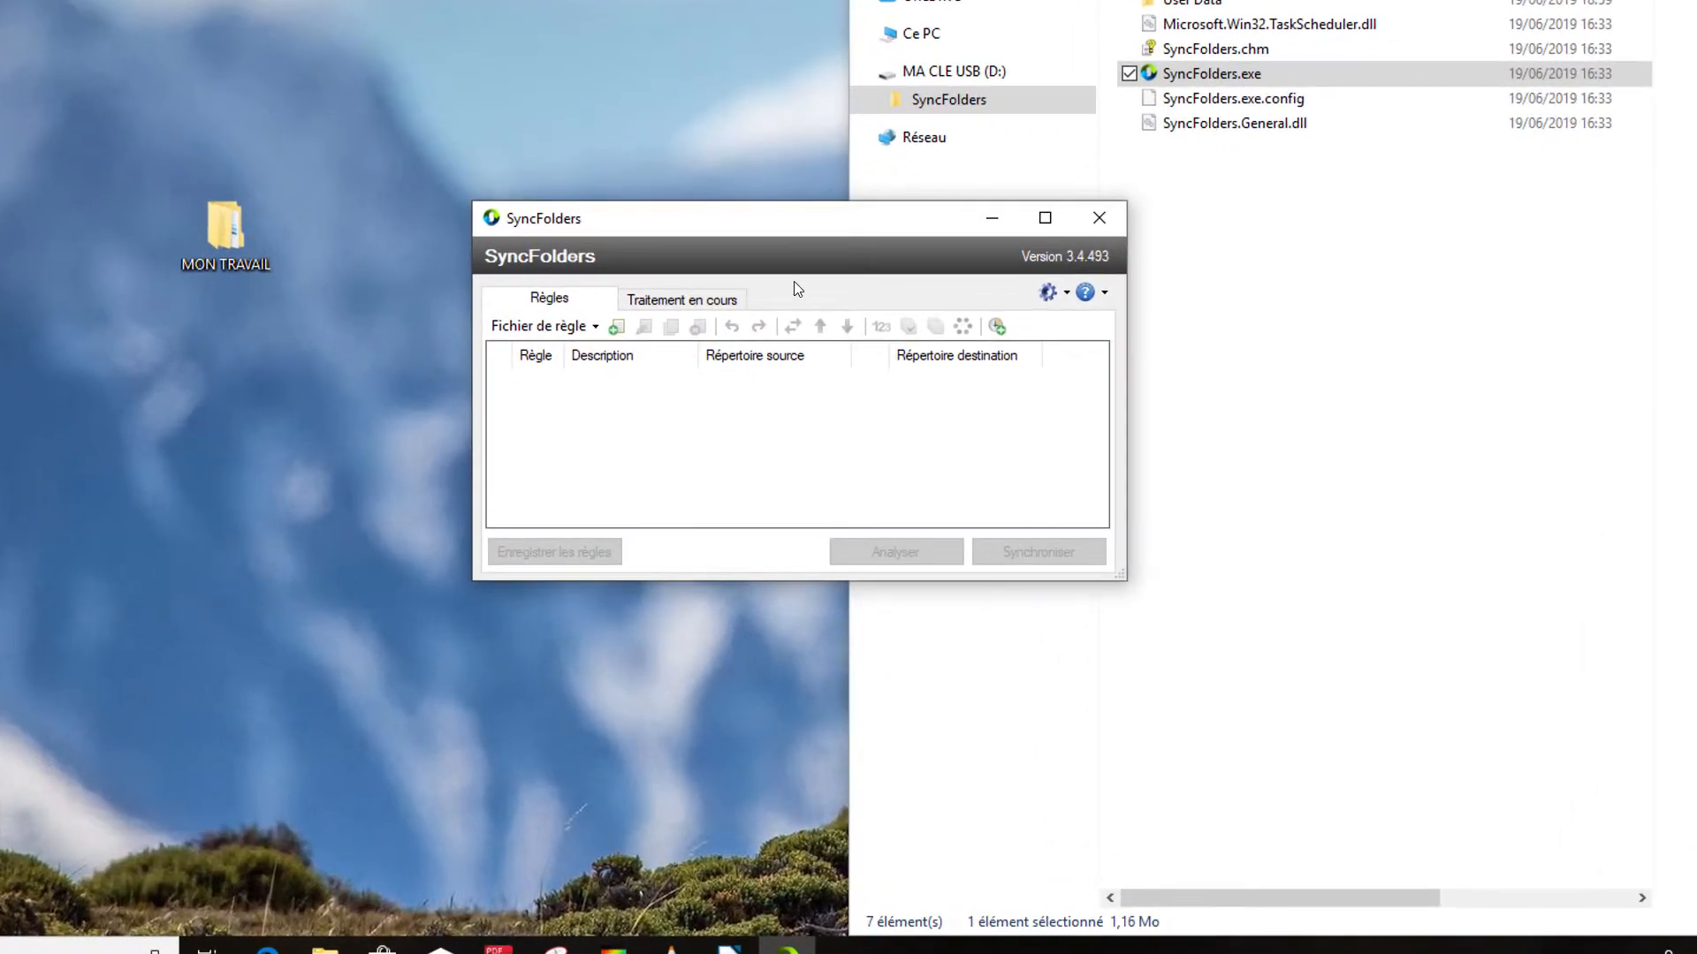
{"action": "left_click", "coordinate": [617, 328]}
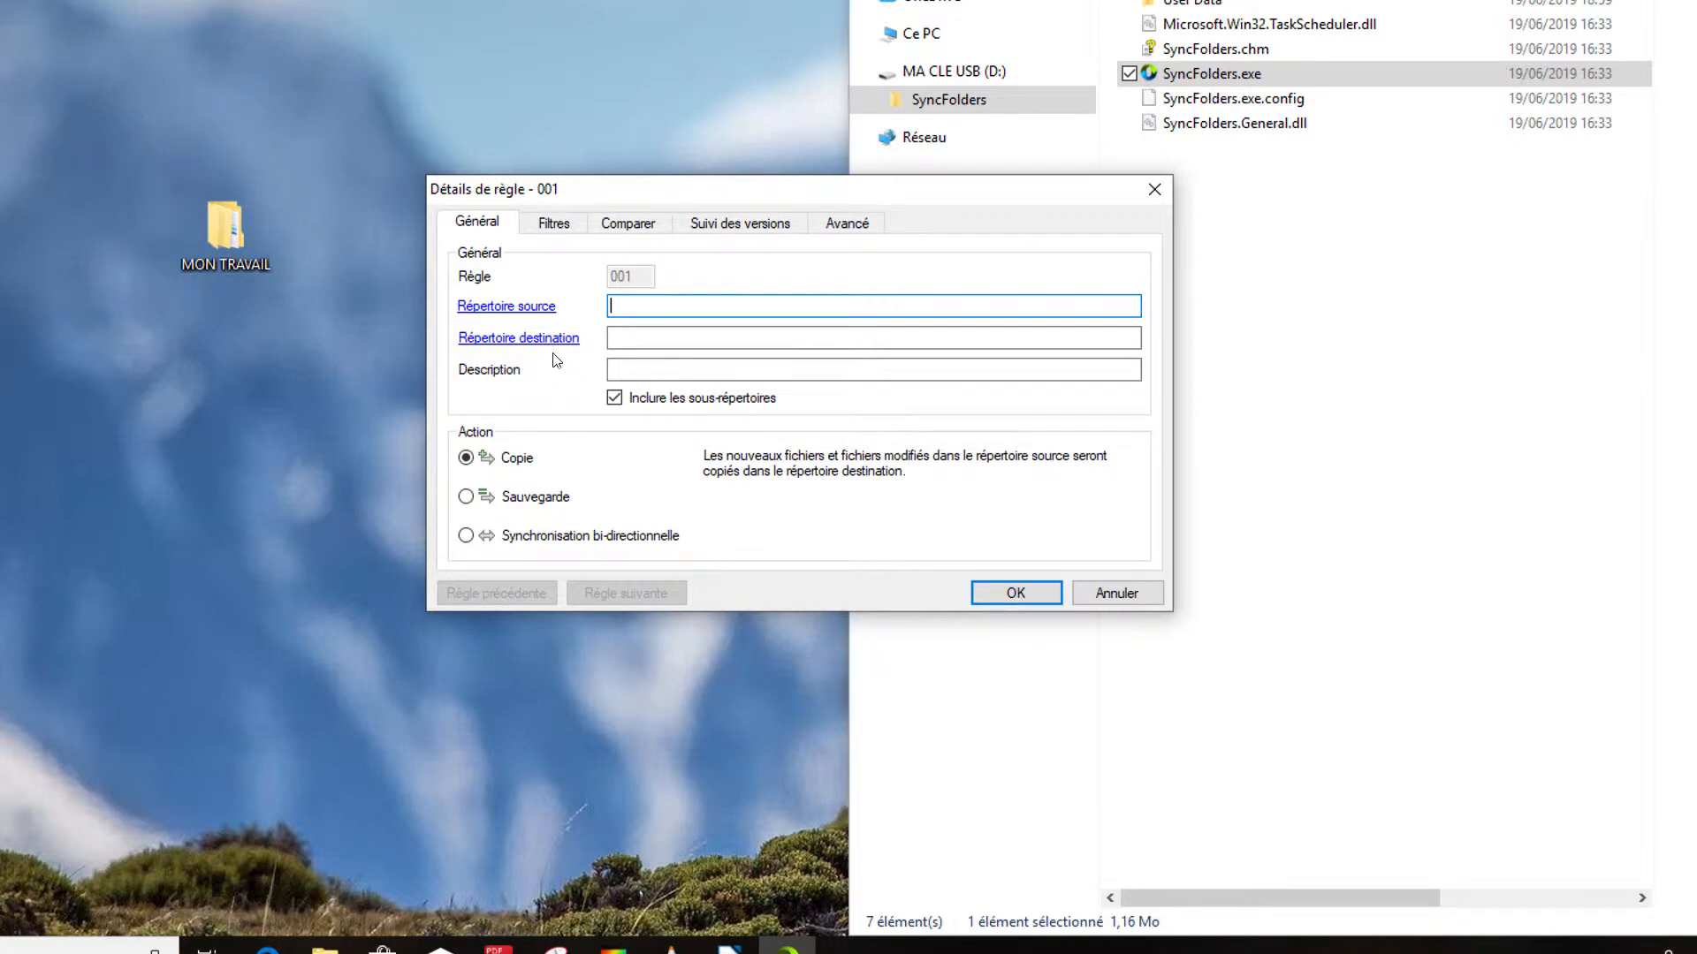
- Set the rule's source directory to the MON TRAVAIL folder on the desktop
{"action": "left_click", "coordinate": [525, 307]}
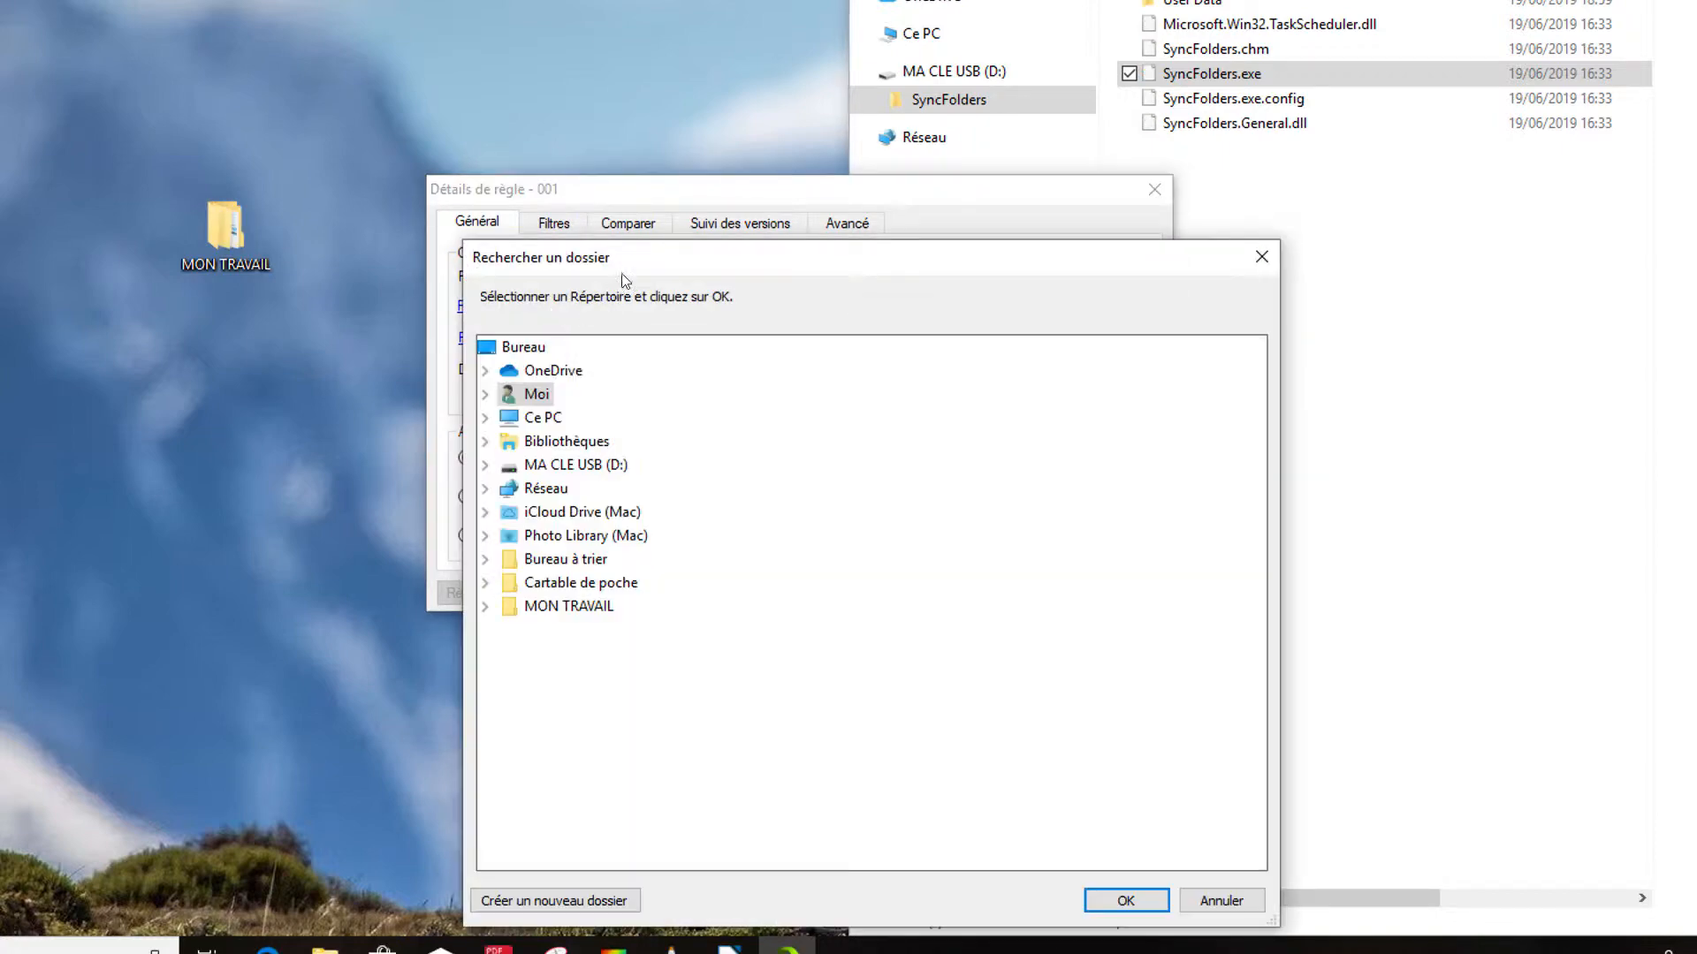
{"action": "left_click_drag", "start_coordinate": [622, 271], "coordinate": [634, 201]}
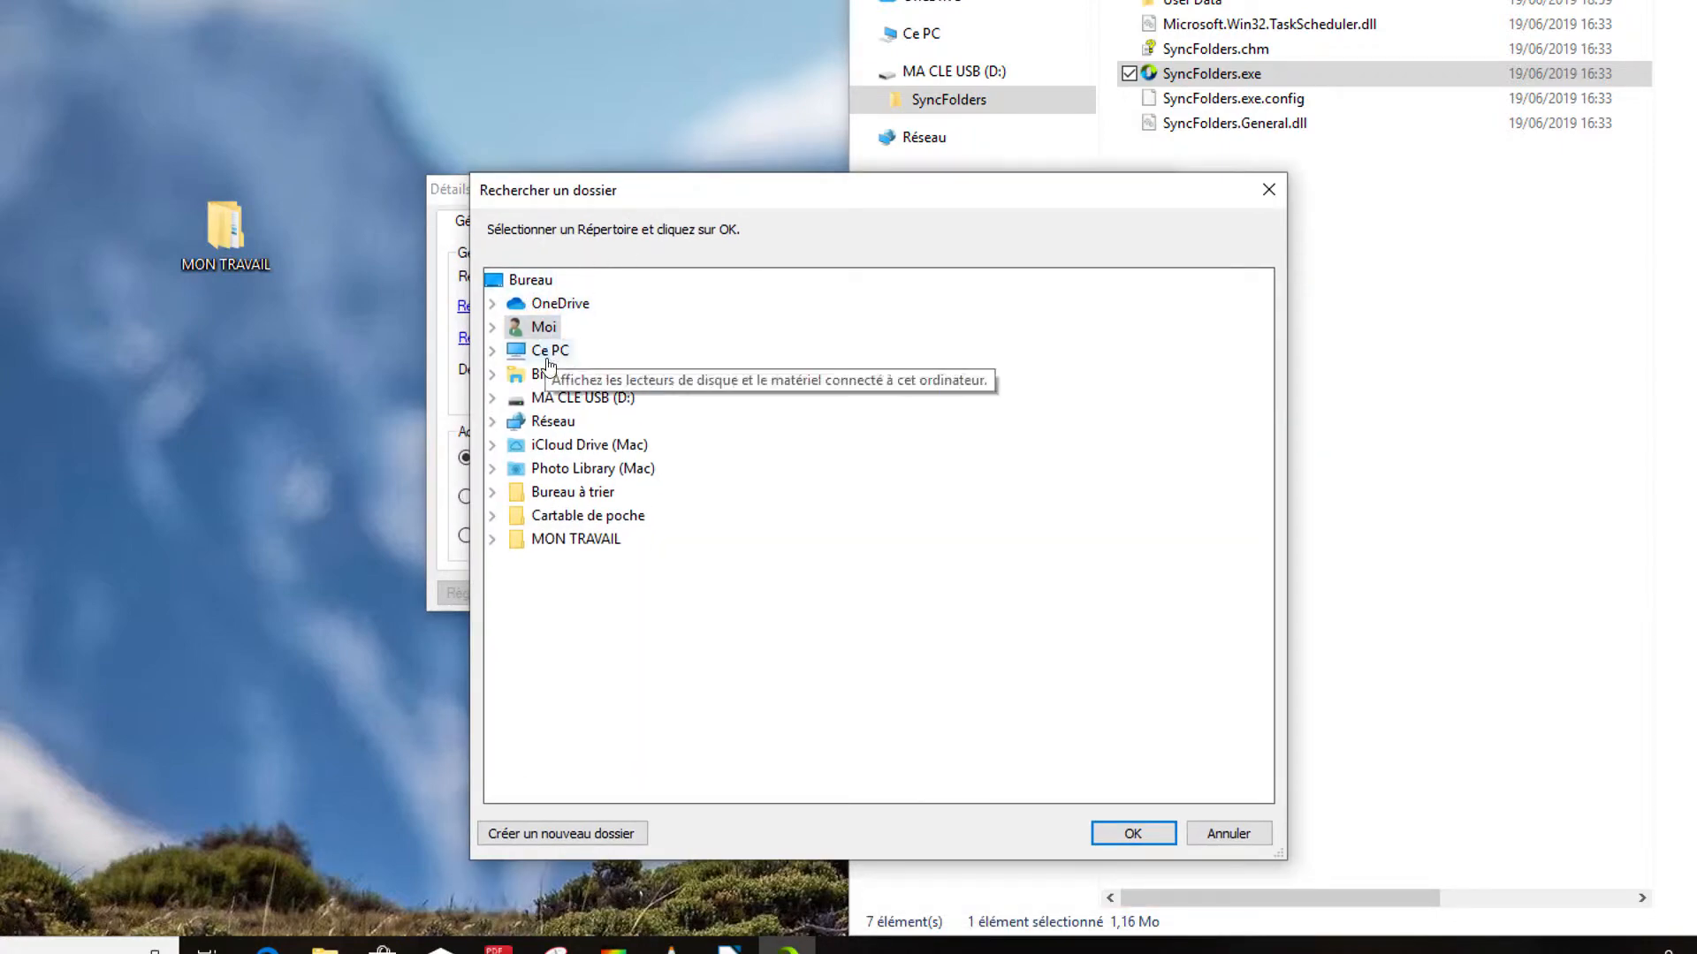
{"action": "left_click", "coordinate": [559, 543]}
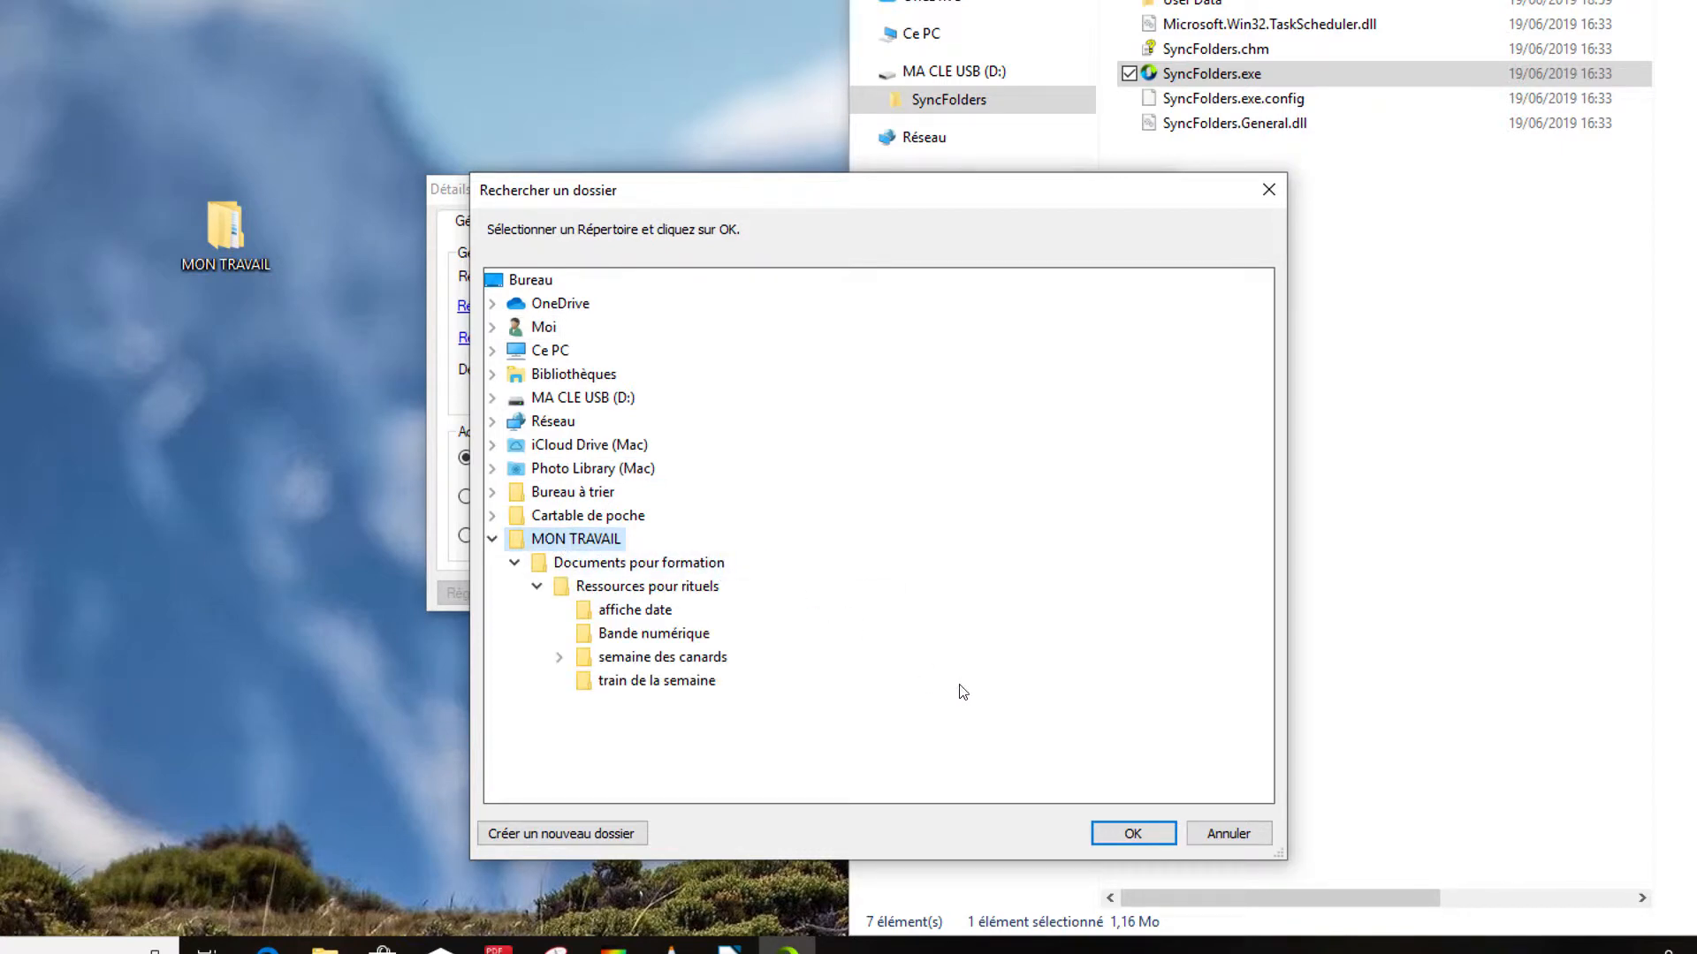
{"action": "left_click", "coordinate": [1133, 834]}
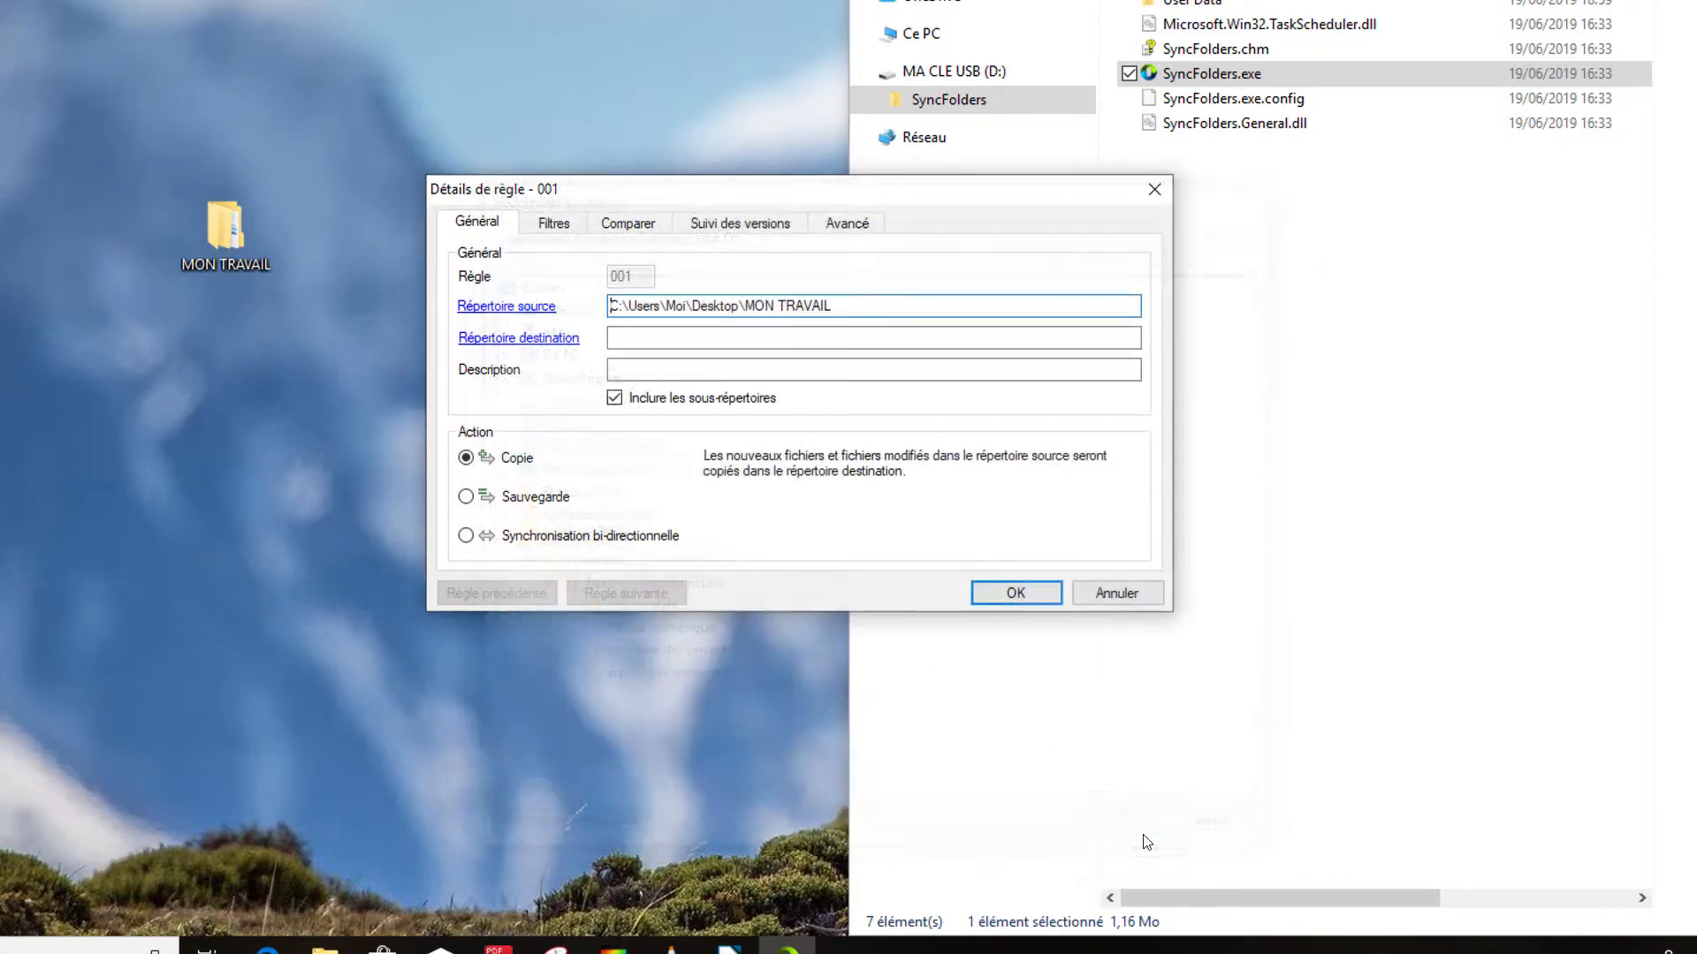
- Create a folder named "SAUVEGARDE Mon travail" on MA CLE USB (D:) and set it as the rule's destination directory
{"action": "left_click", "coordinate": [552, 339]}
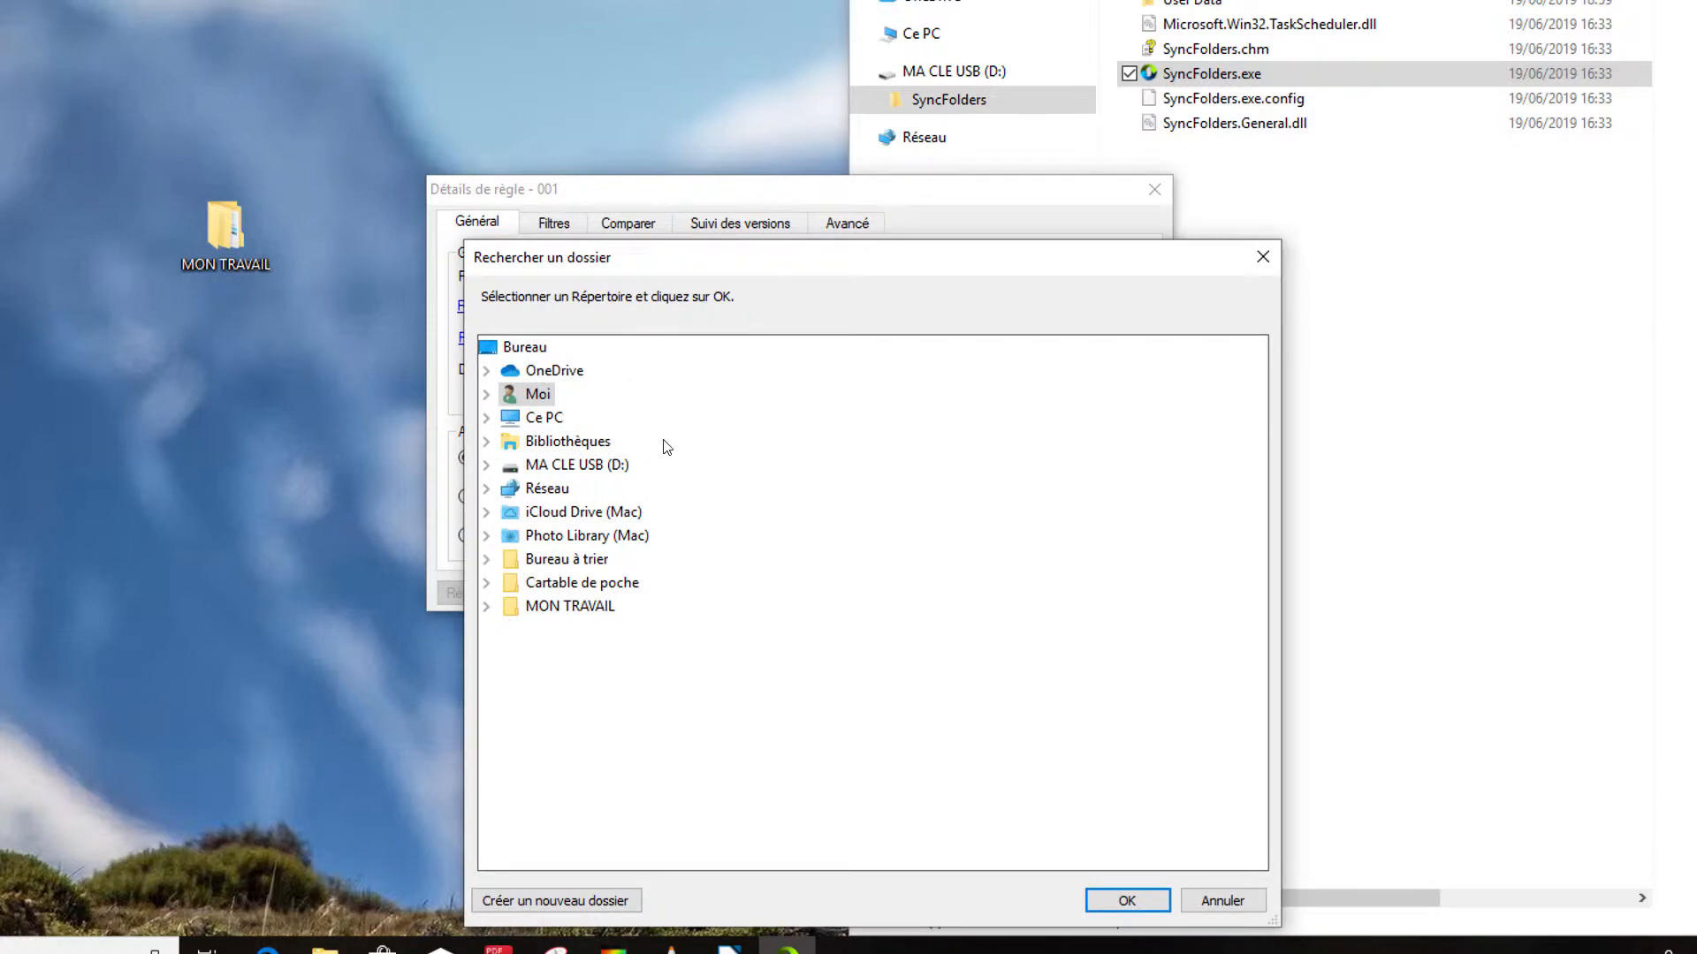
{"action": "left_click", "coordinate": [574, 466]}
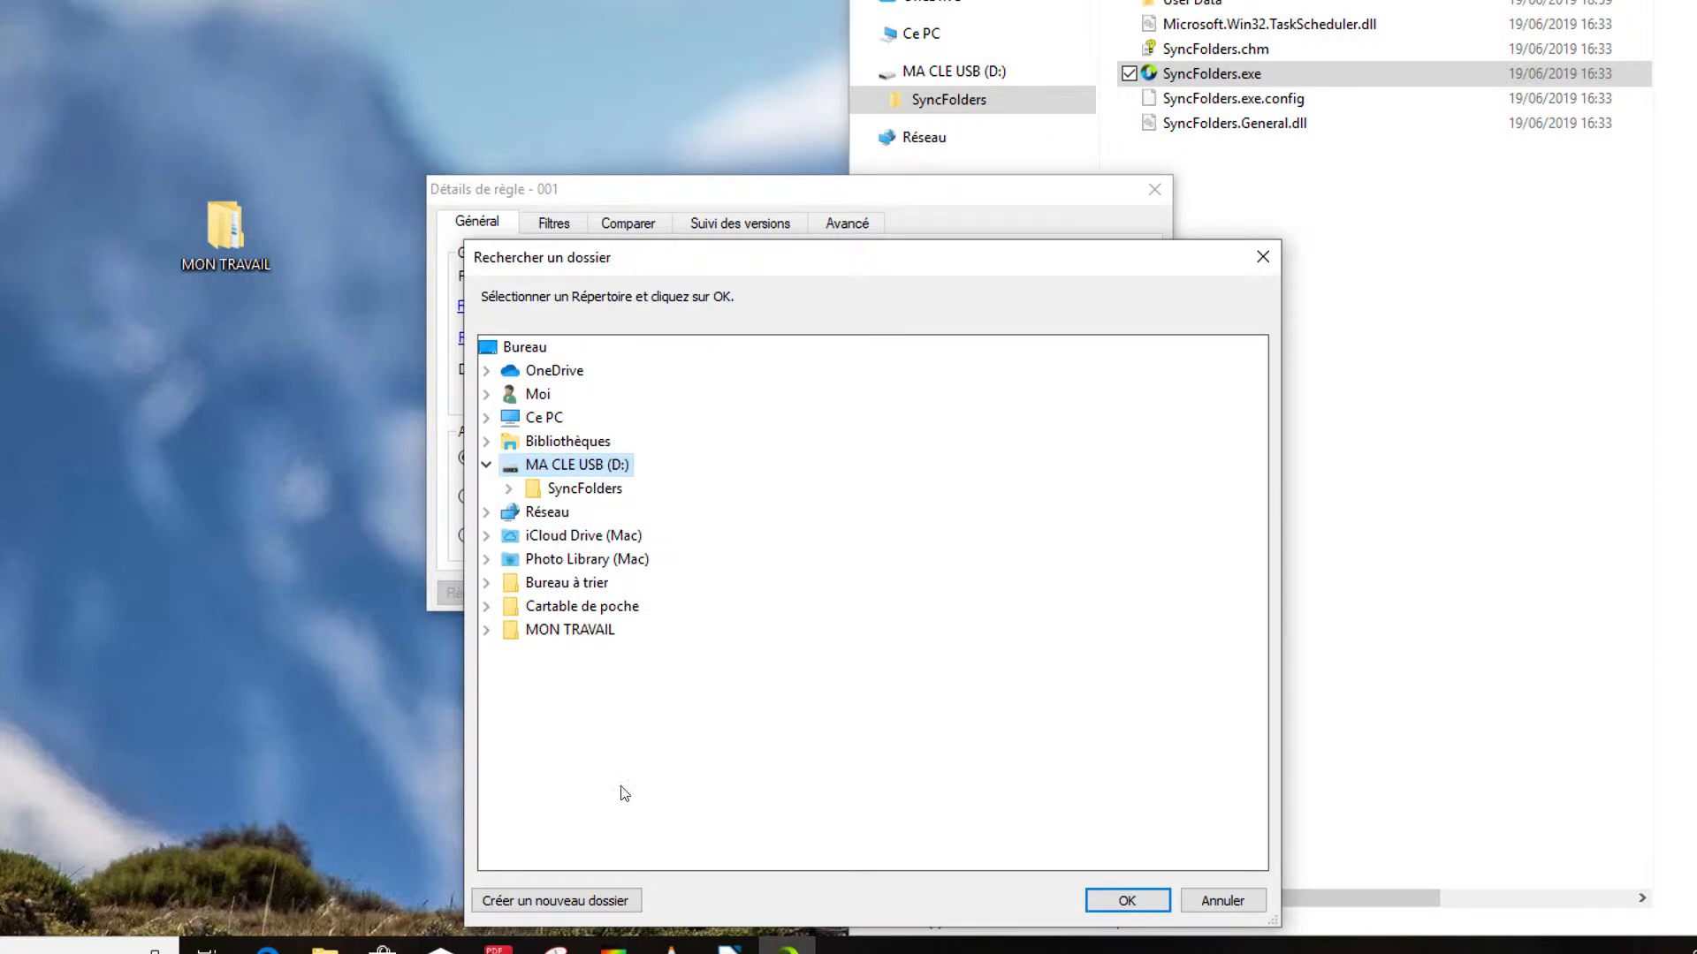
{"action": "left_click", "coordinate": [577, 902]}
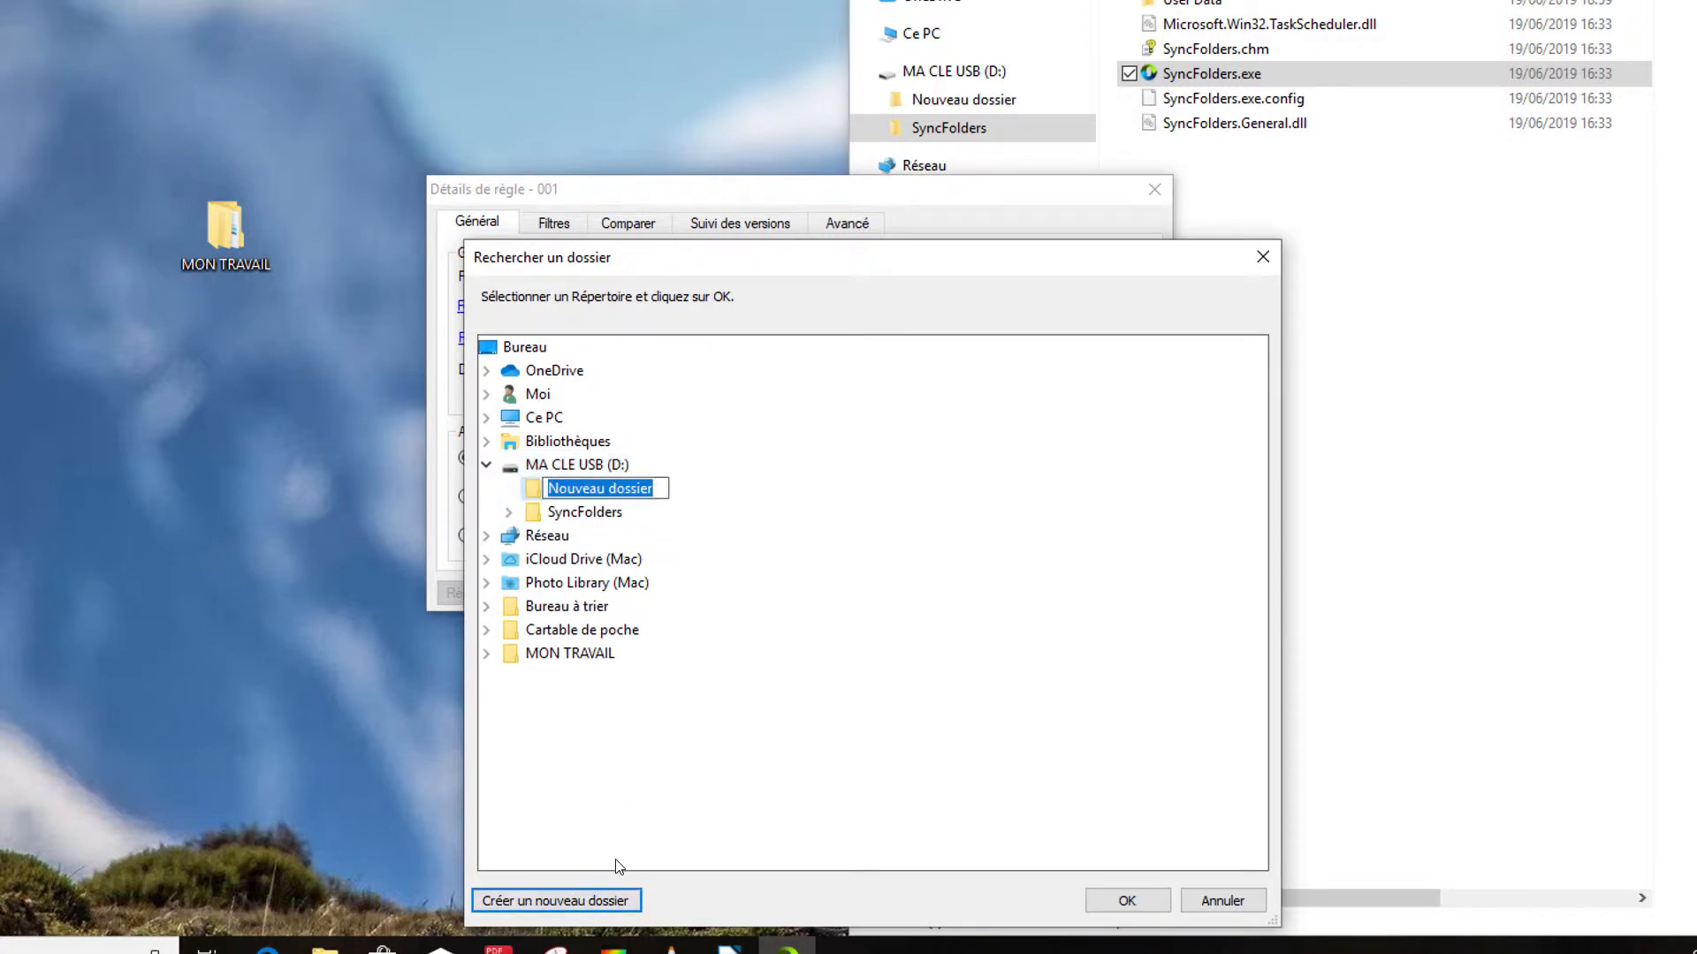
{"action": "type", "text": "SAUVE"}
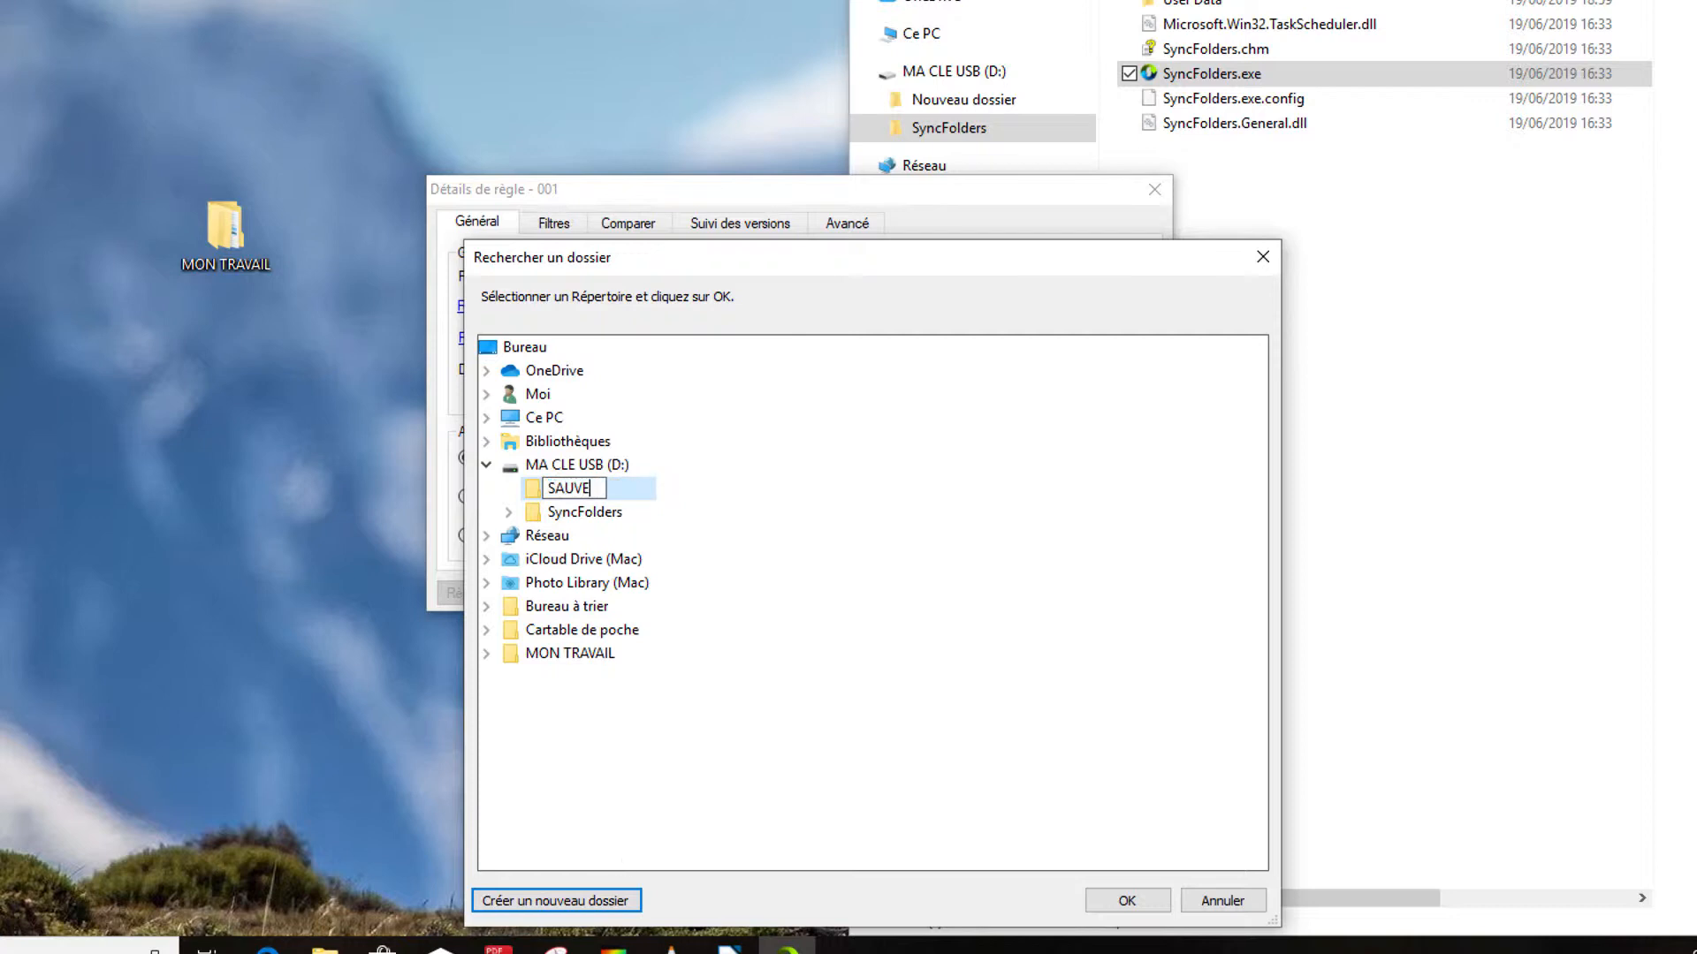
{"action": "type", "text": "GARDE Mon"}
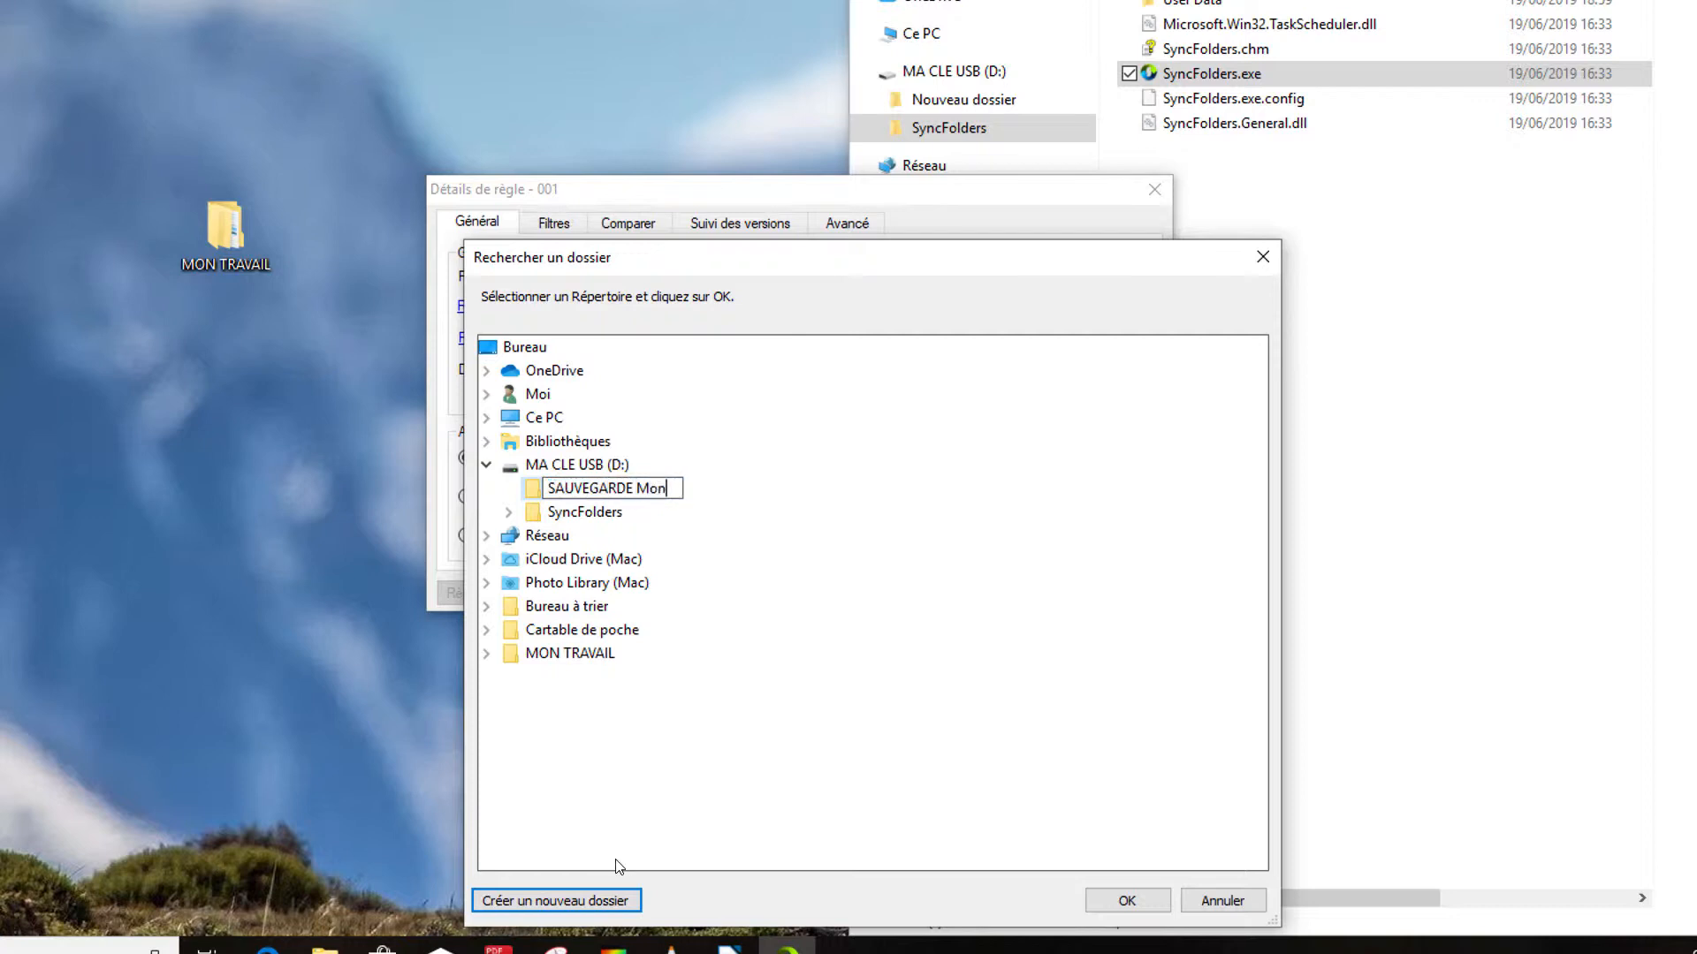
{"action": "type", "text": " travail"}
{"action": "key", "text": "Return"}
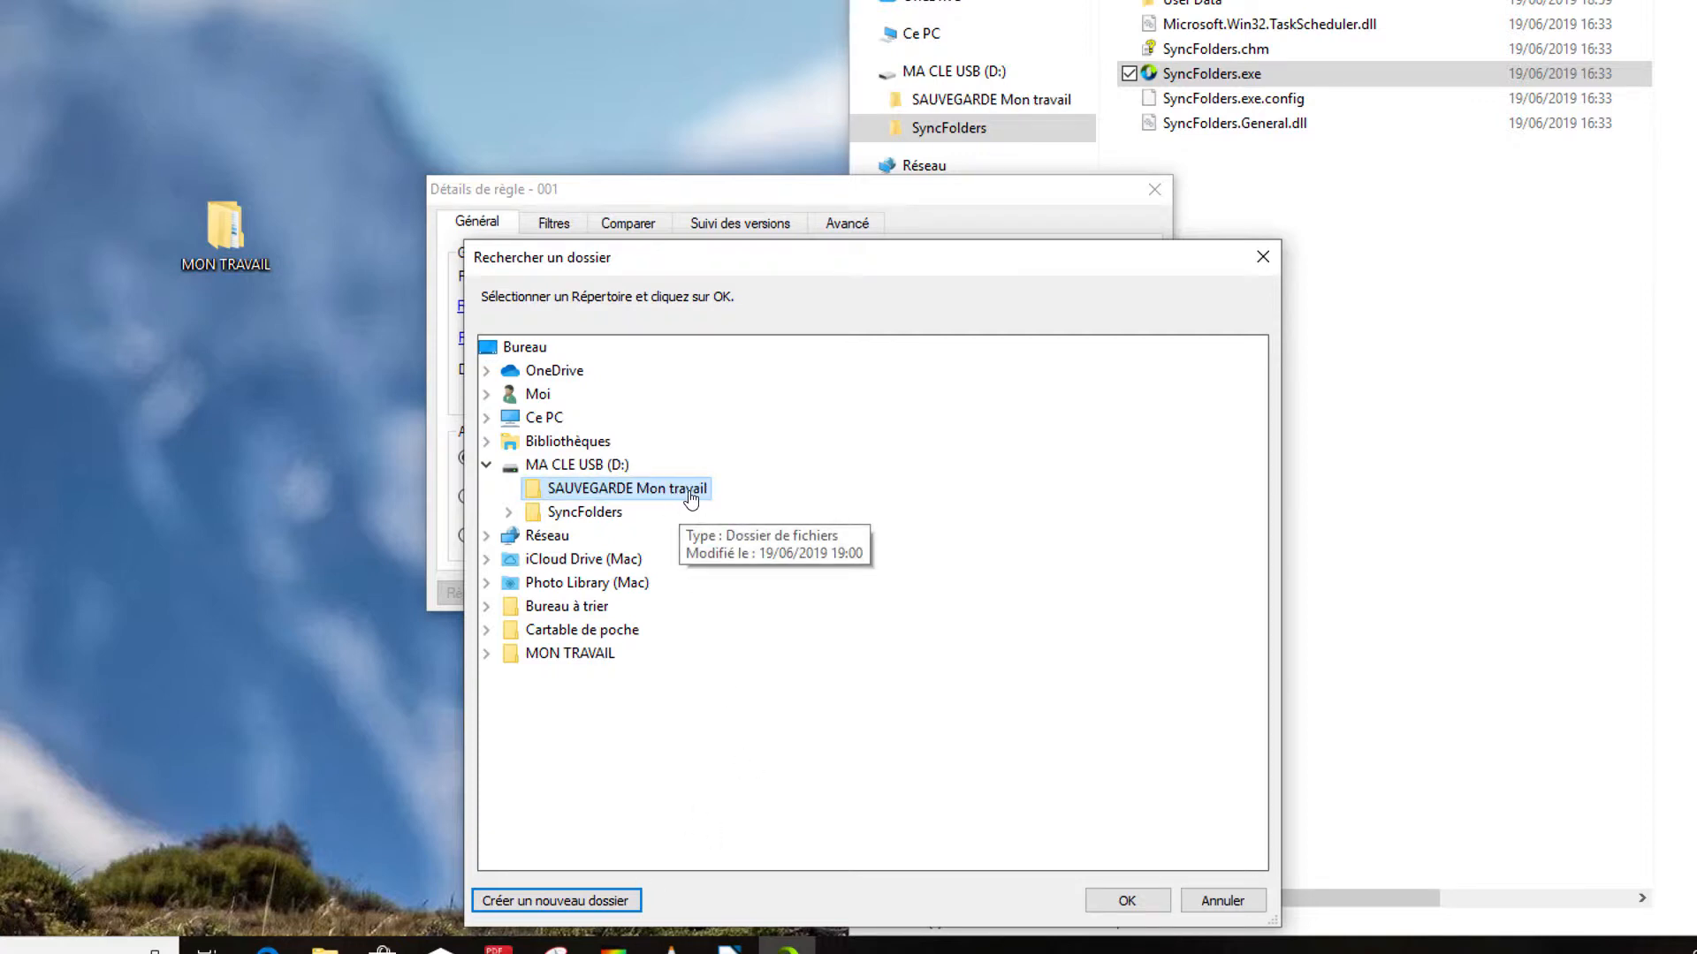
{"action": "left_click", "coordinate": [1139, 896]}
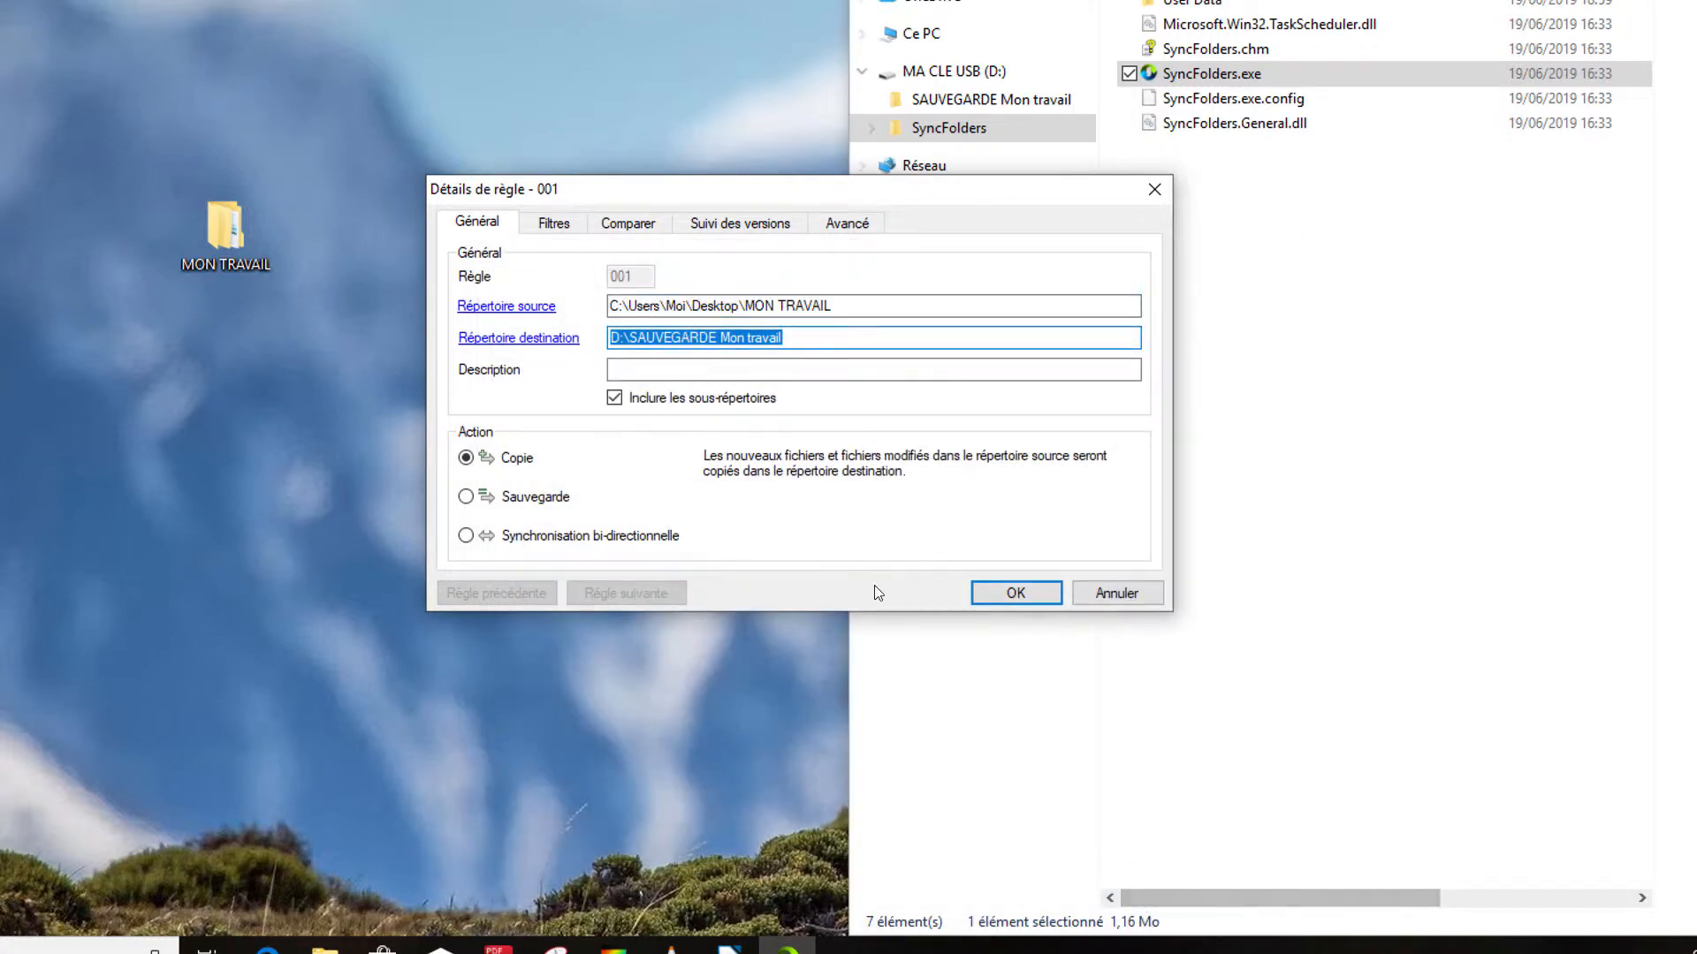
- Compare the backup and bidirectional synchronisation actions, and set the rule's action to Sauvegarde
{"action": "left_click", "coordinate": [625, 371]}
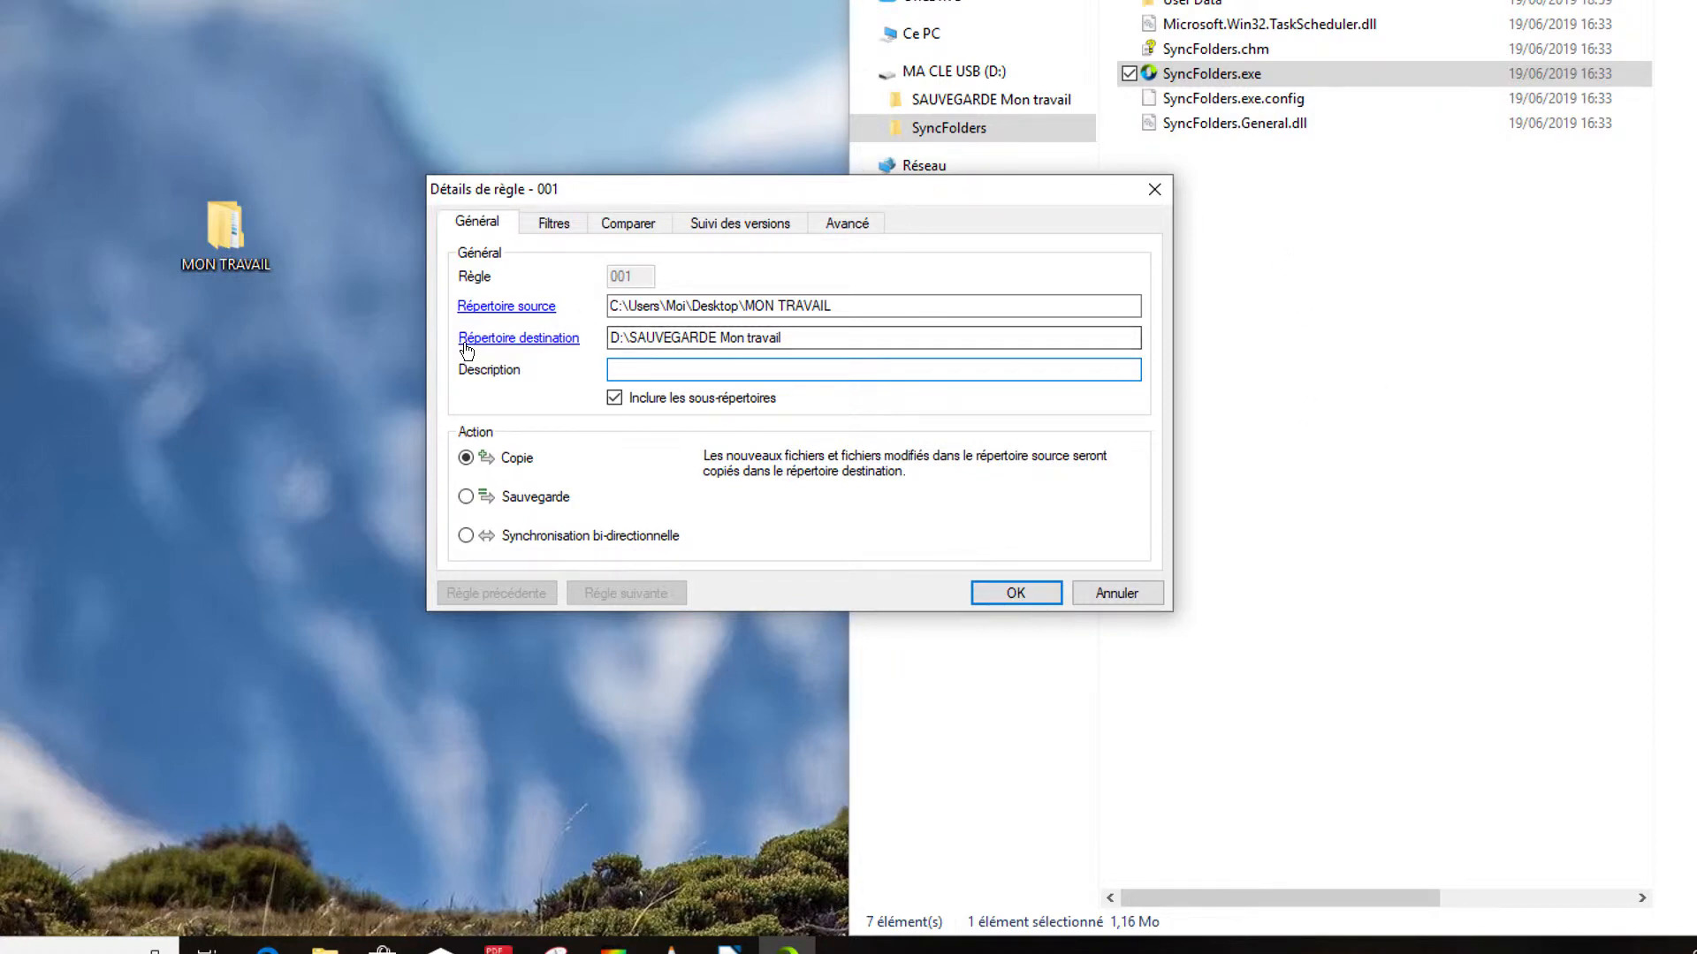
{"action": "left_click", "coordinate": [530, 497]}
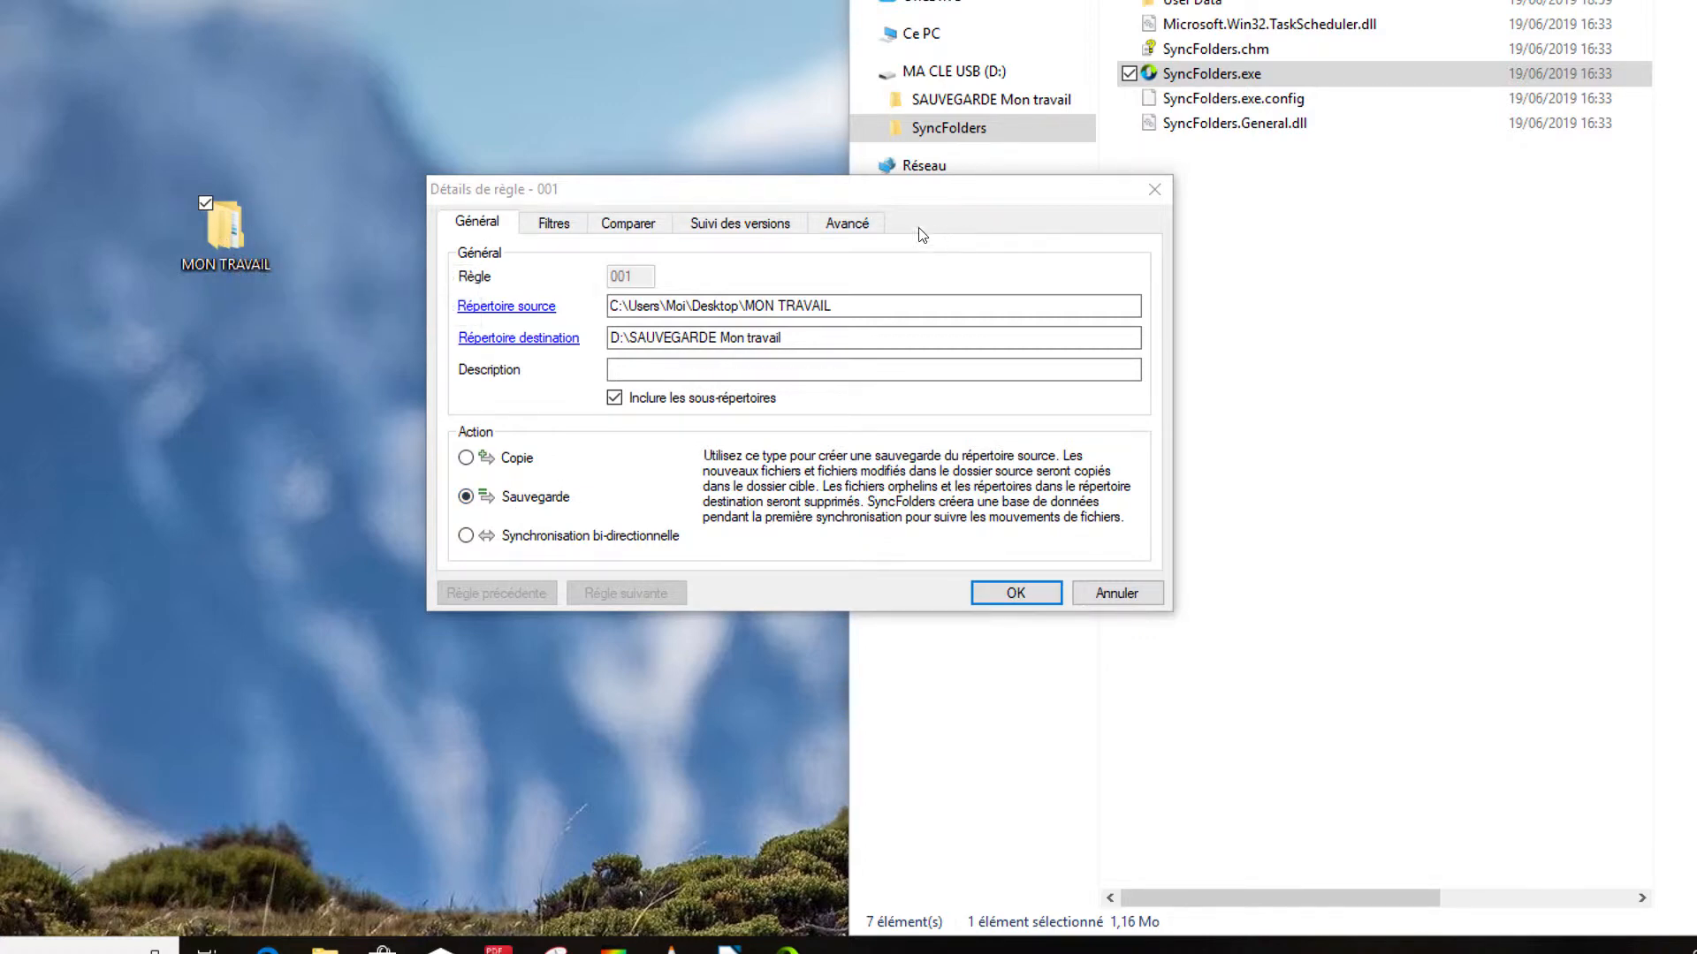
{"action": "mouse_move", "coordinate": [238, 265]}
{"action": "left_click", "coordinate": [512, 541]}
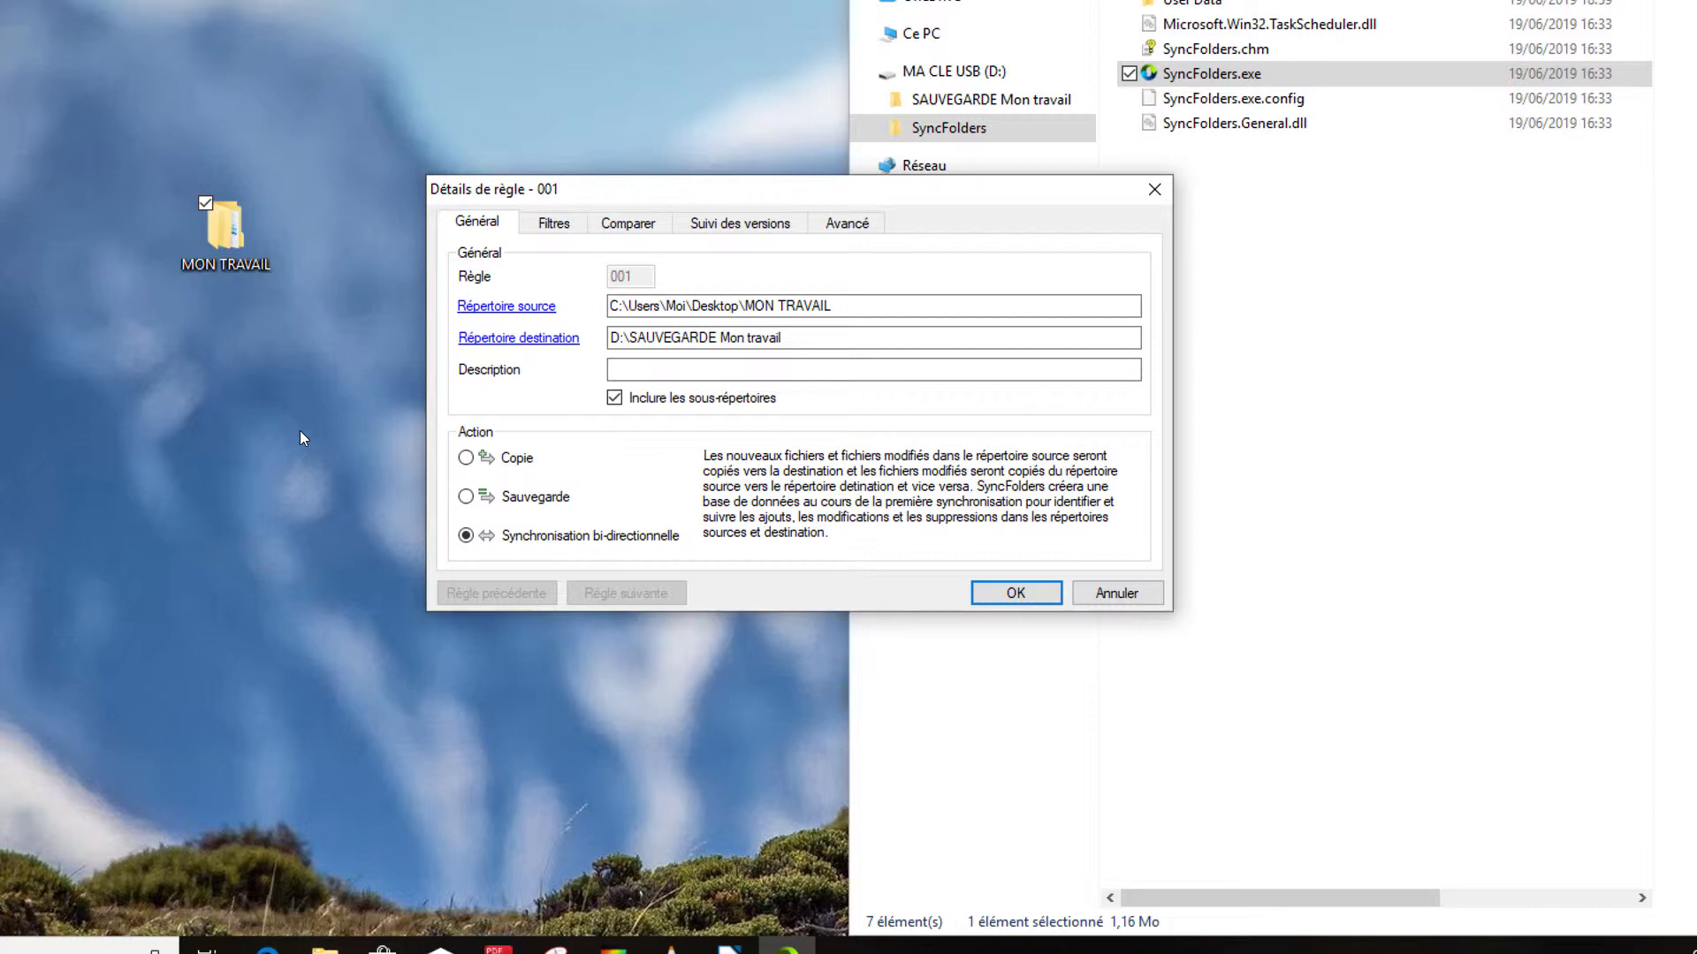
{"action": "left_click", "coordinate": [466, 498]}
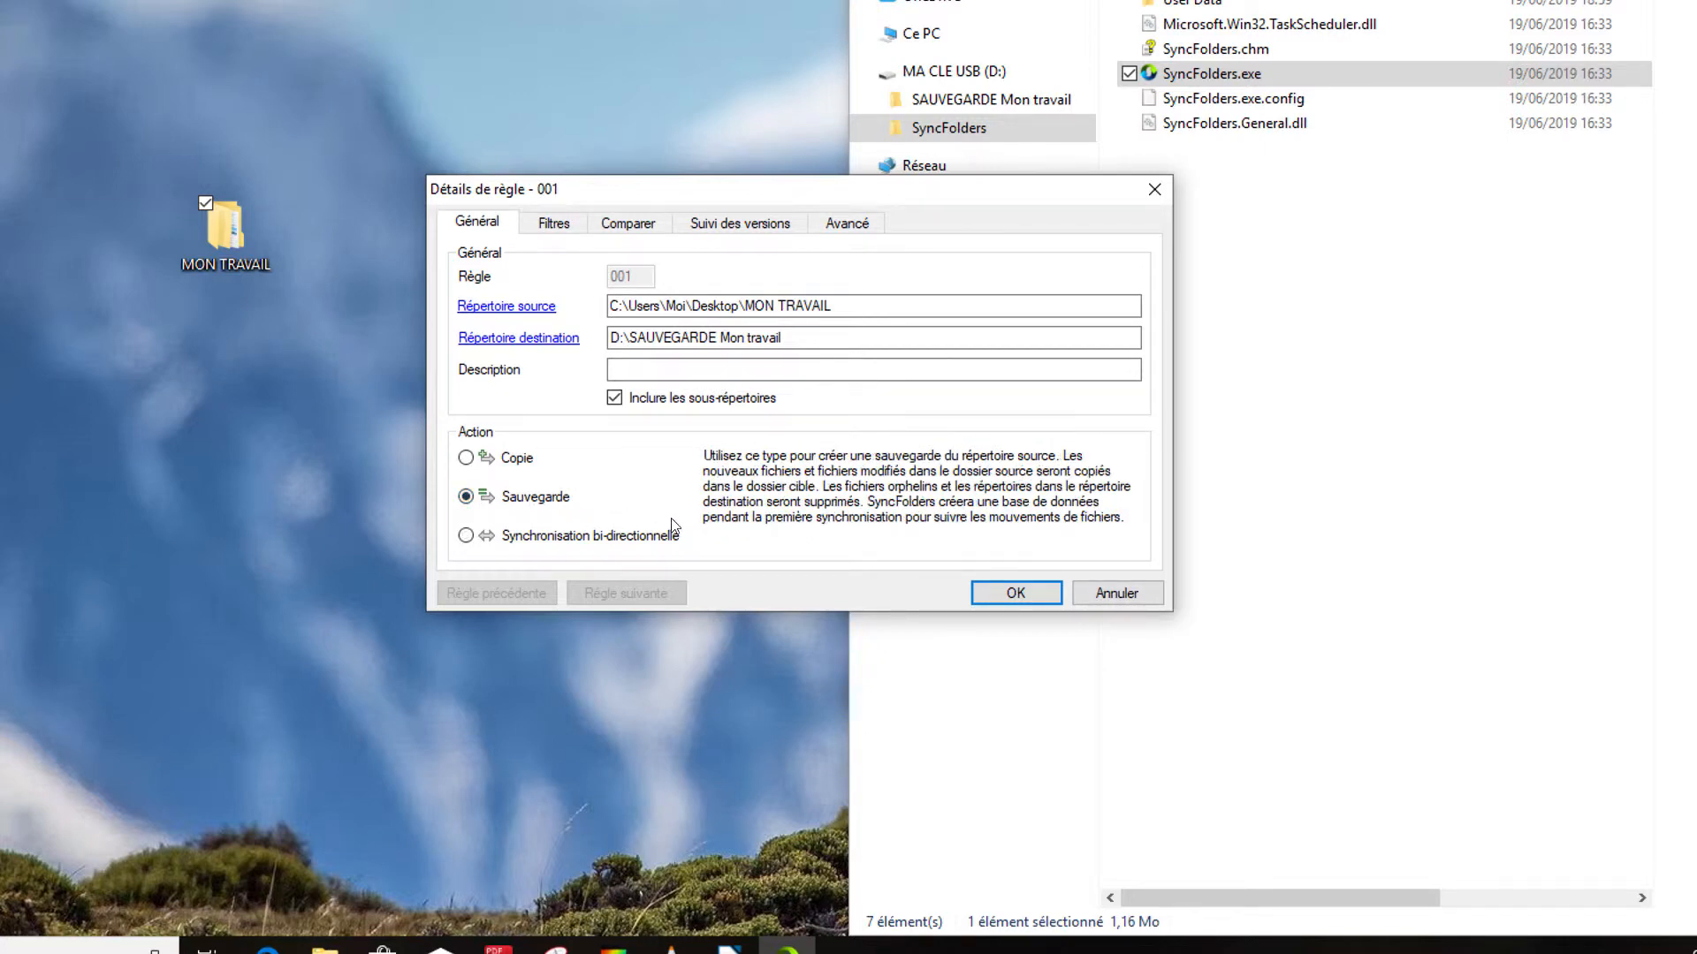
- Enable deletion of the rule's history files after a period counted in months (mois), and confirm the rule
{"action": "left_click", "coordinate": [740, 230]}
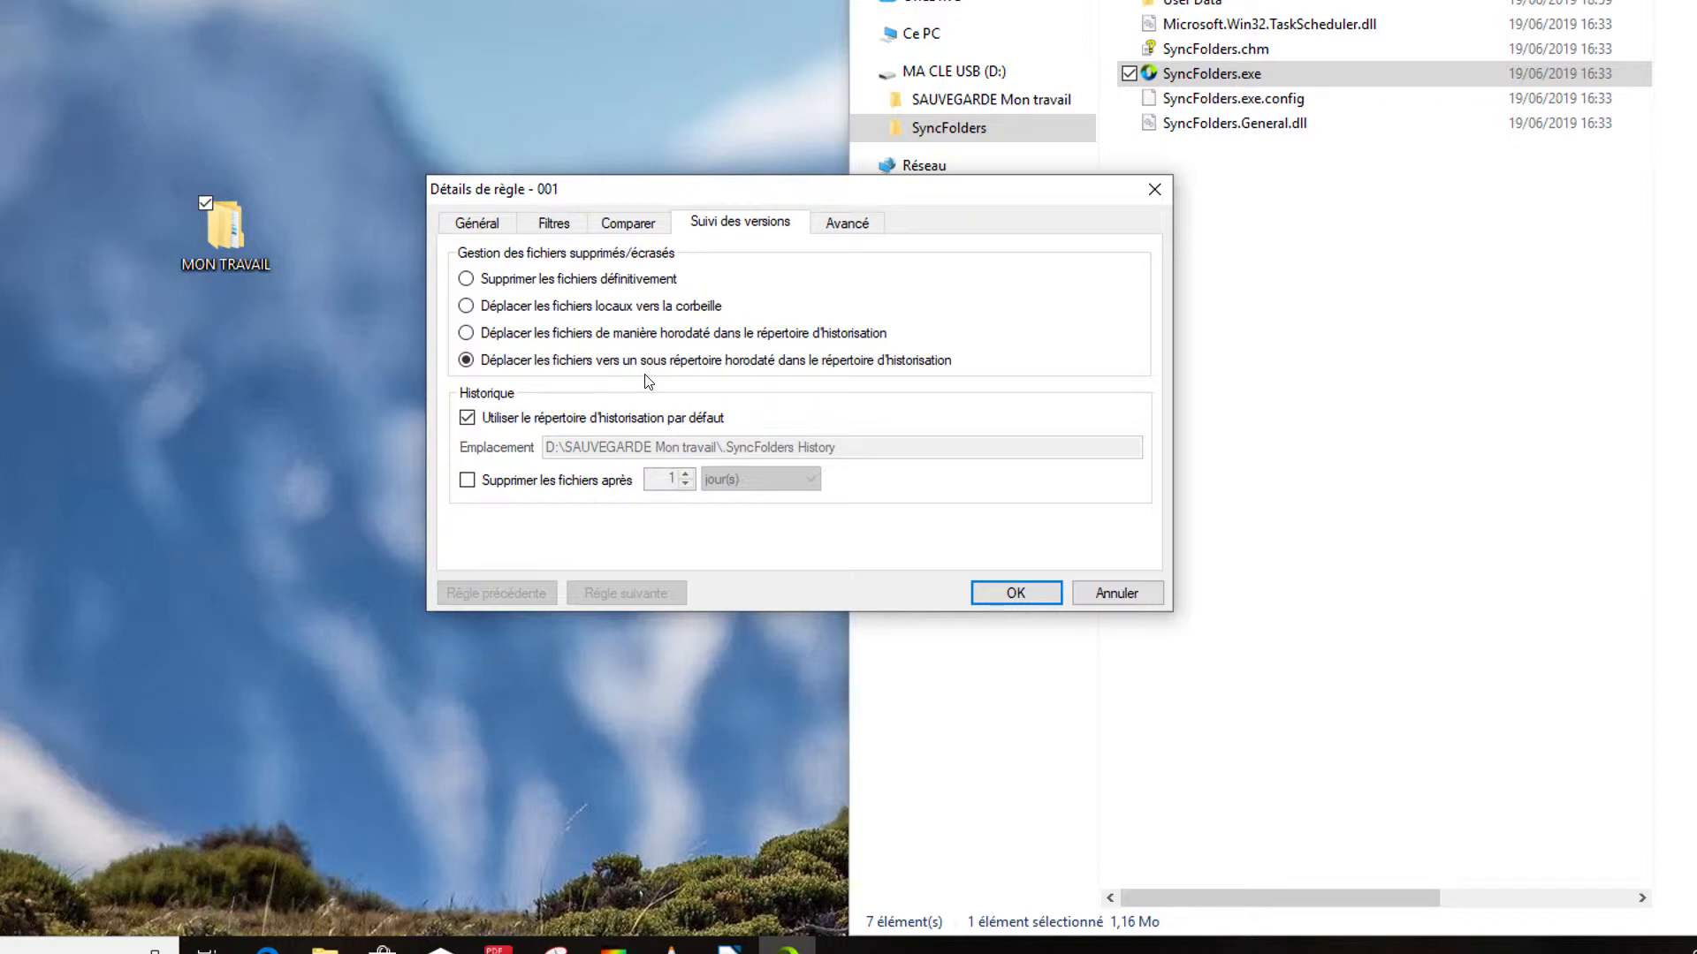
{"action": "left_click", "coordinate": [469, 484]}
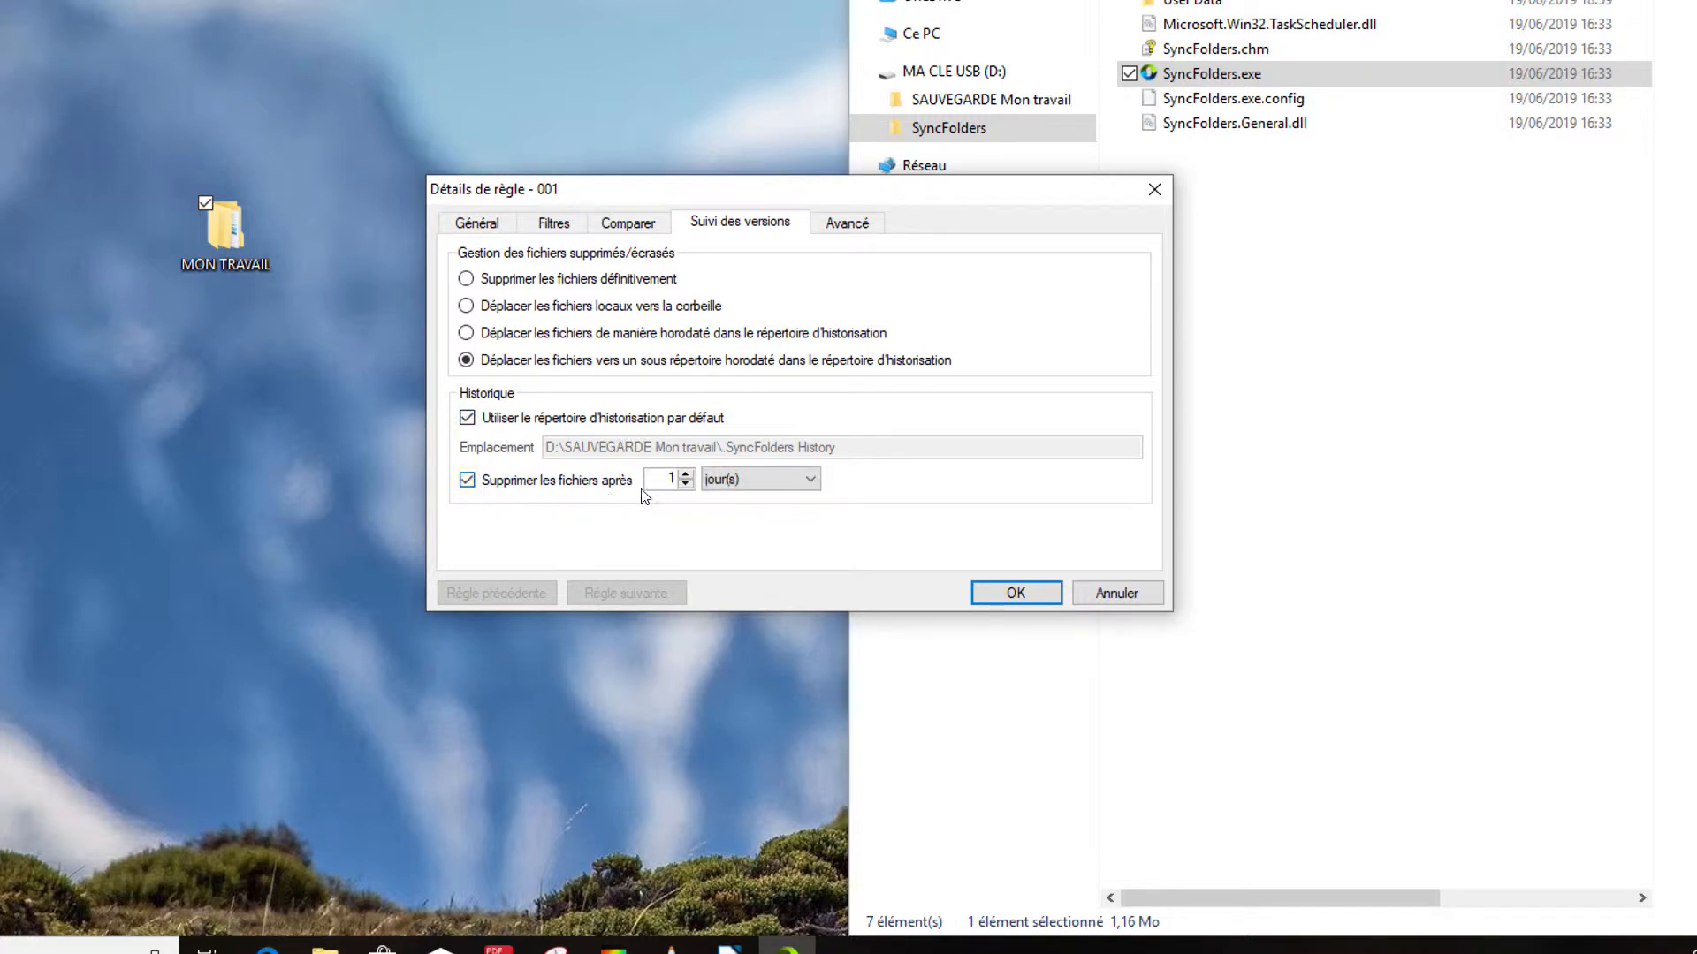
{"action": "left_click", "coordinate": [778, 481]}
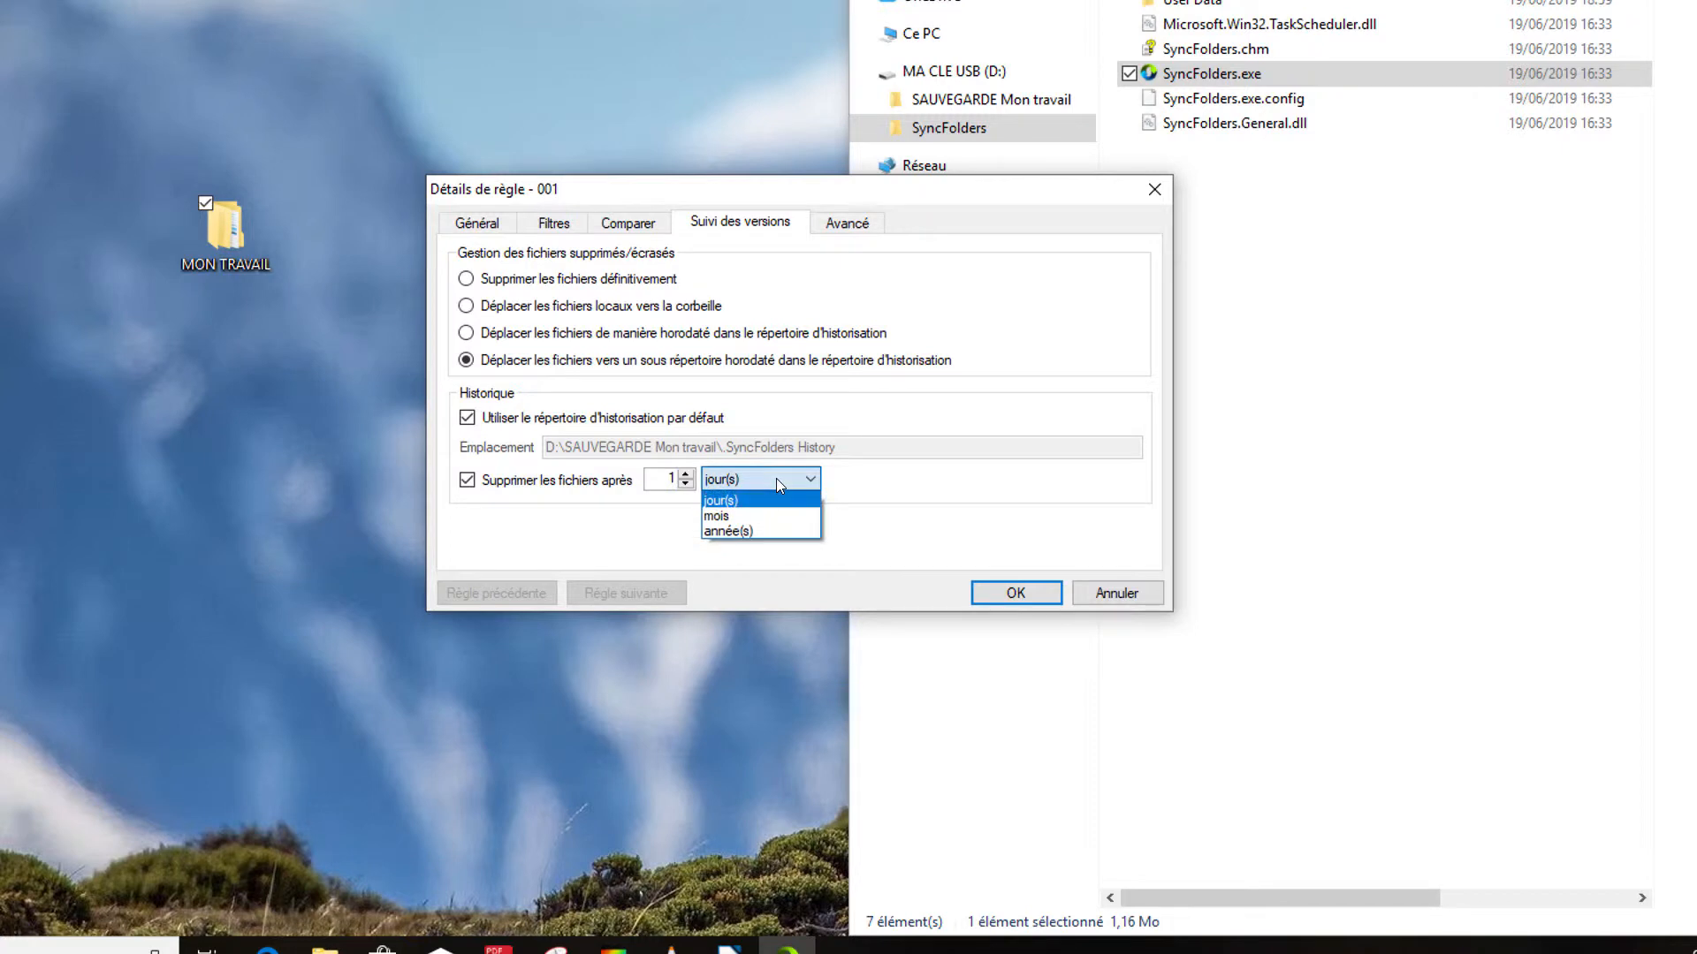
{"action": "left_click", "coordinate": [732, 519]}
{"action": "double_click", "coordinate": [686, 475]}
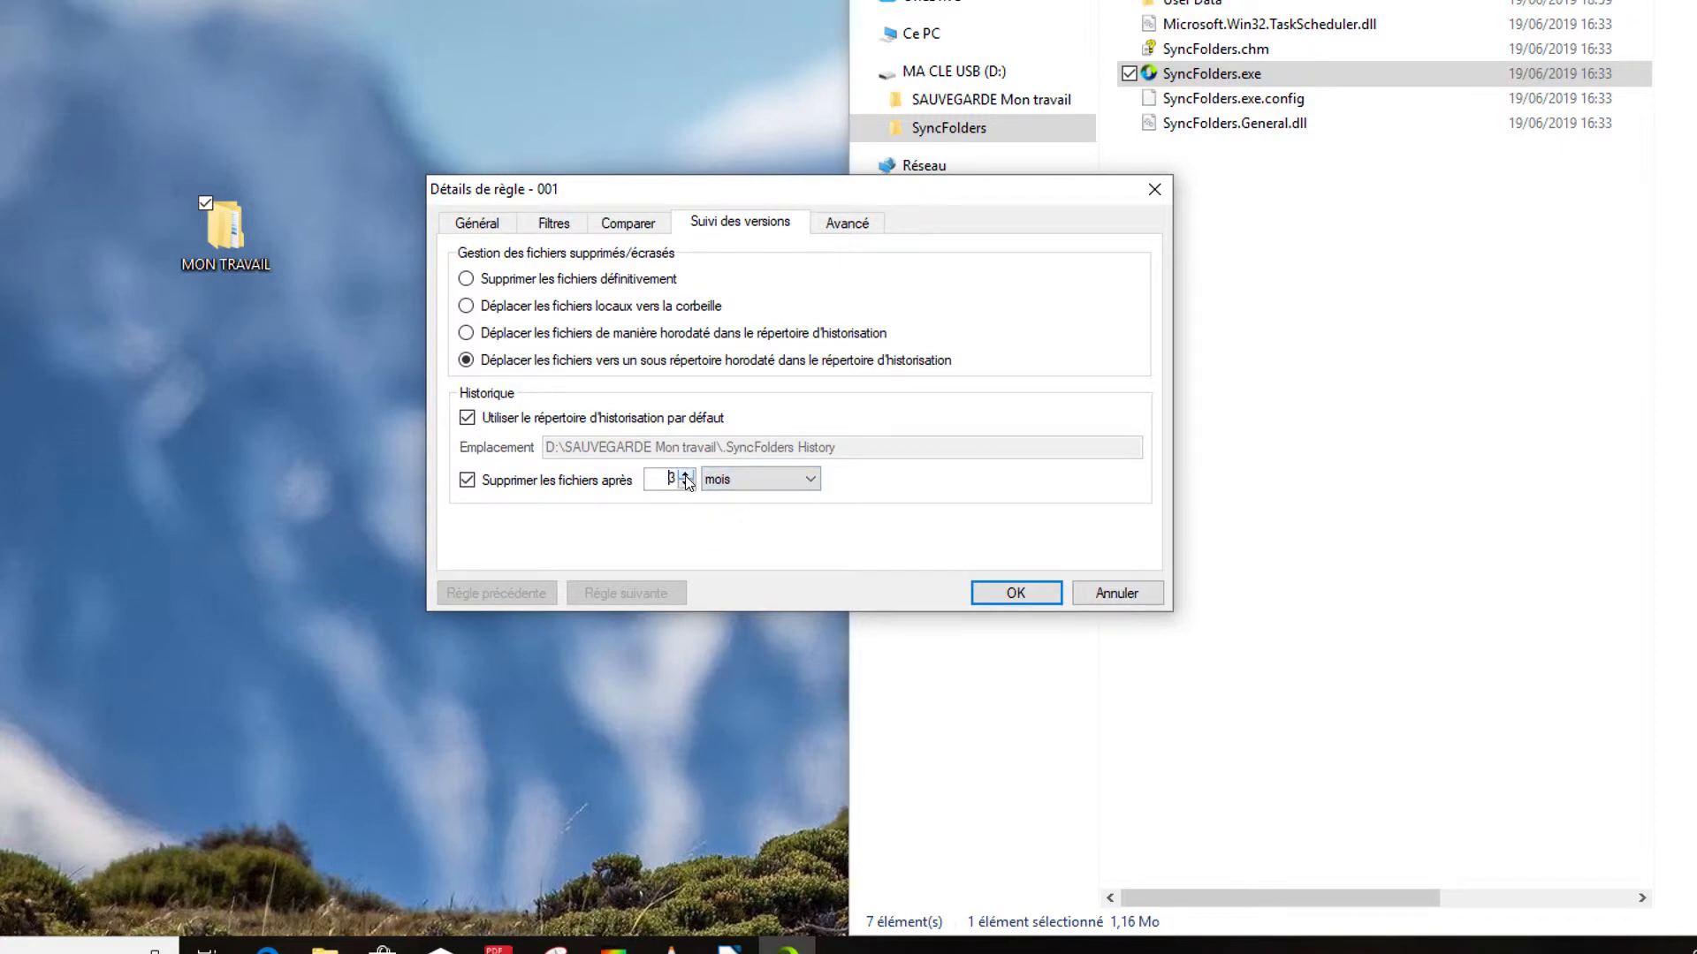
{"action": "left_click", "coordinate": [686, 484]}
{"action": "left_click", "coordinate": [491, 228]}
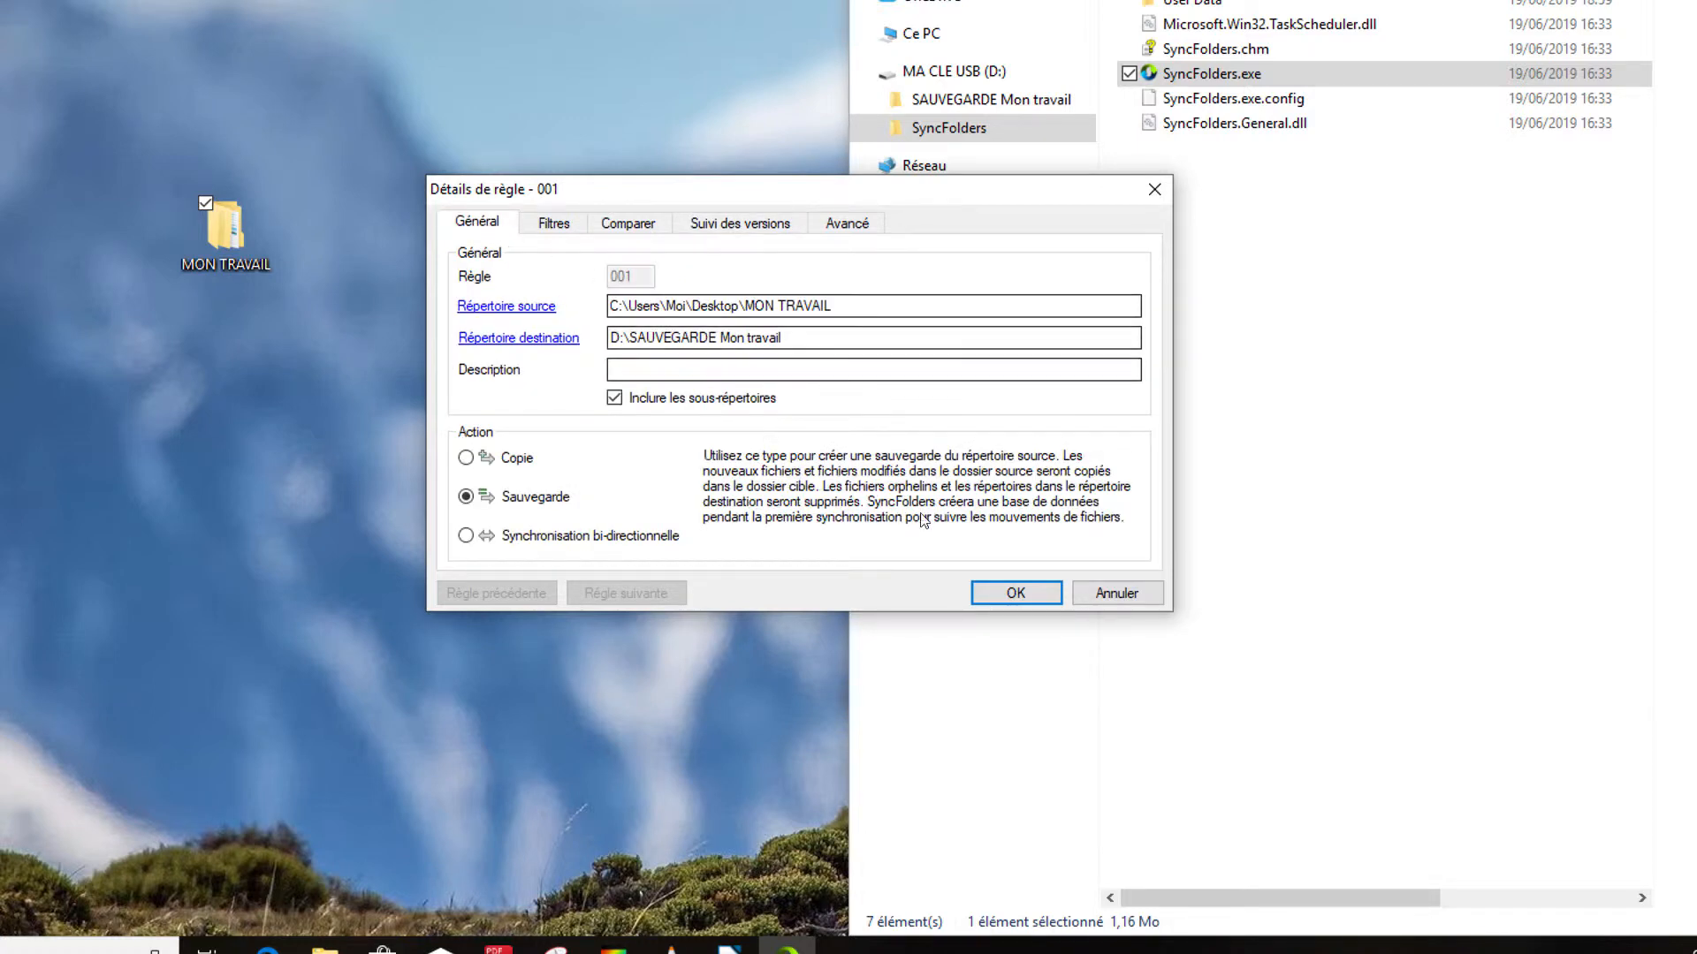
{"action": "left_click", "coordinate": [1040, 600]}
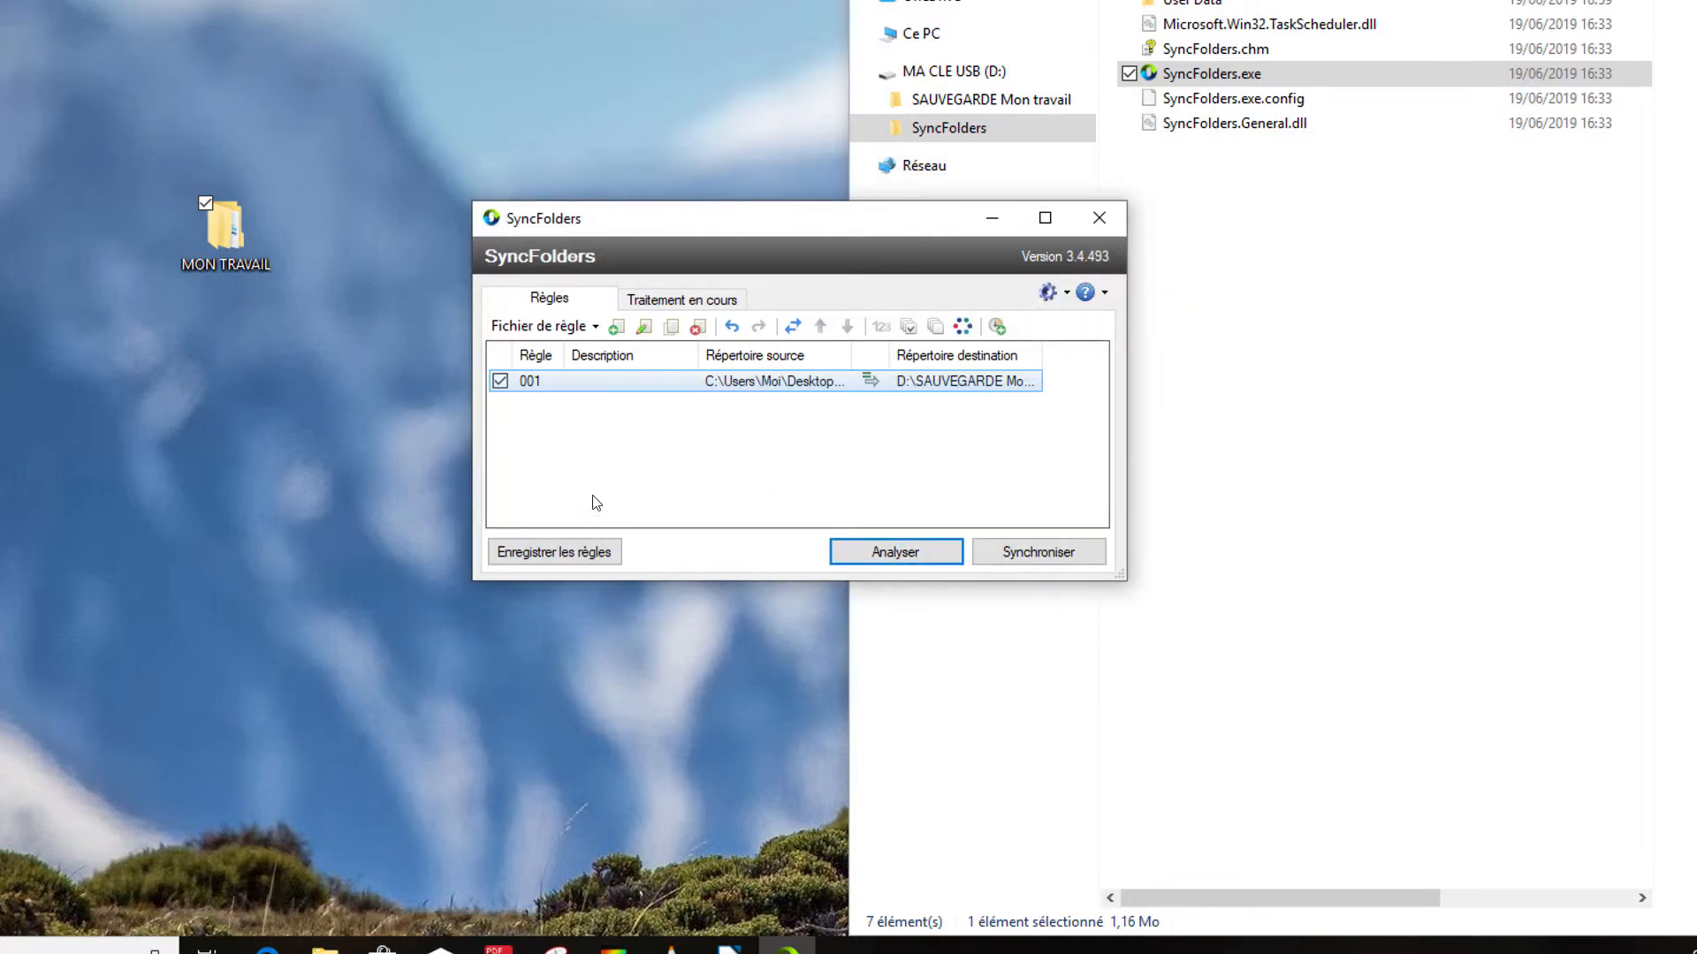
- Save the rules as sauvegarde_travail in the SyncFolders folder on the USB drive
{"action": "left_click", "coordinate": [571, 556]}
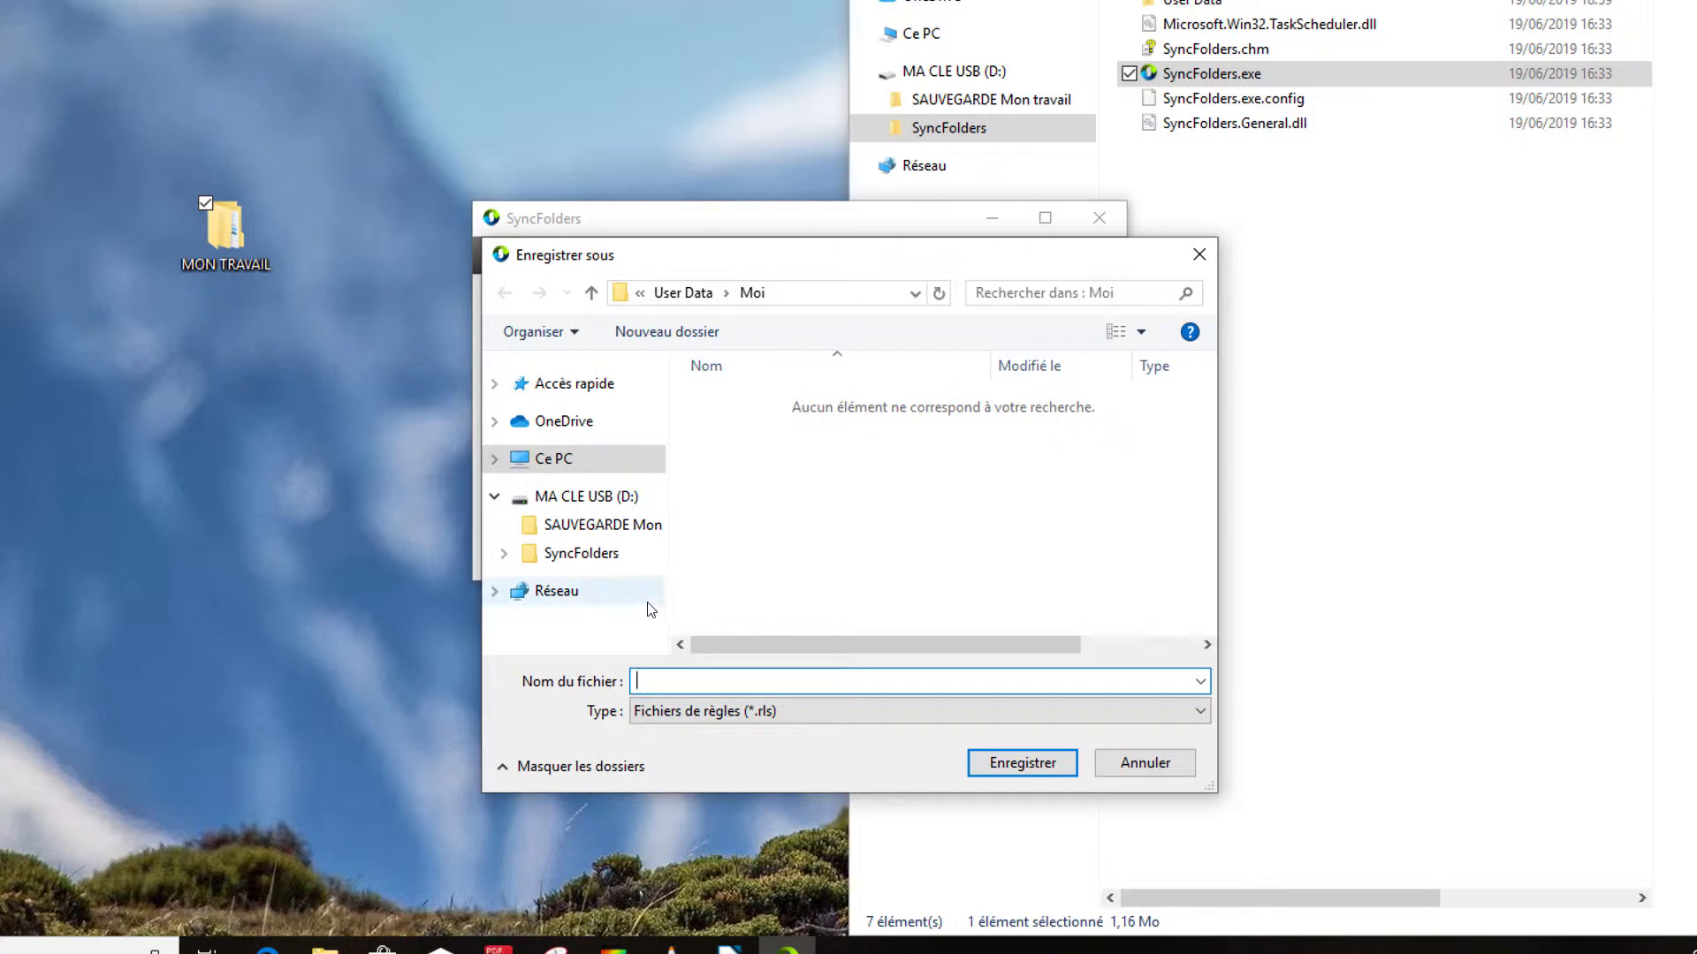
{"action": "left_click", "coordinate": [581, 554]}
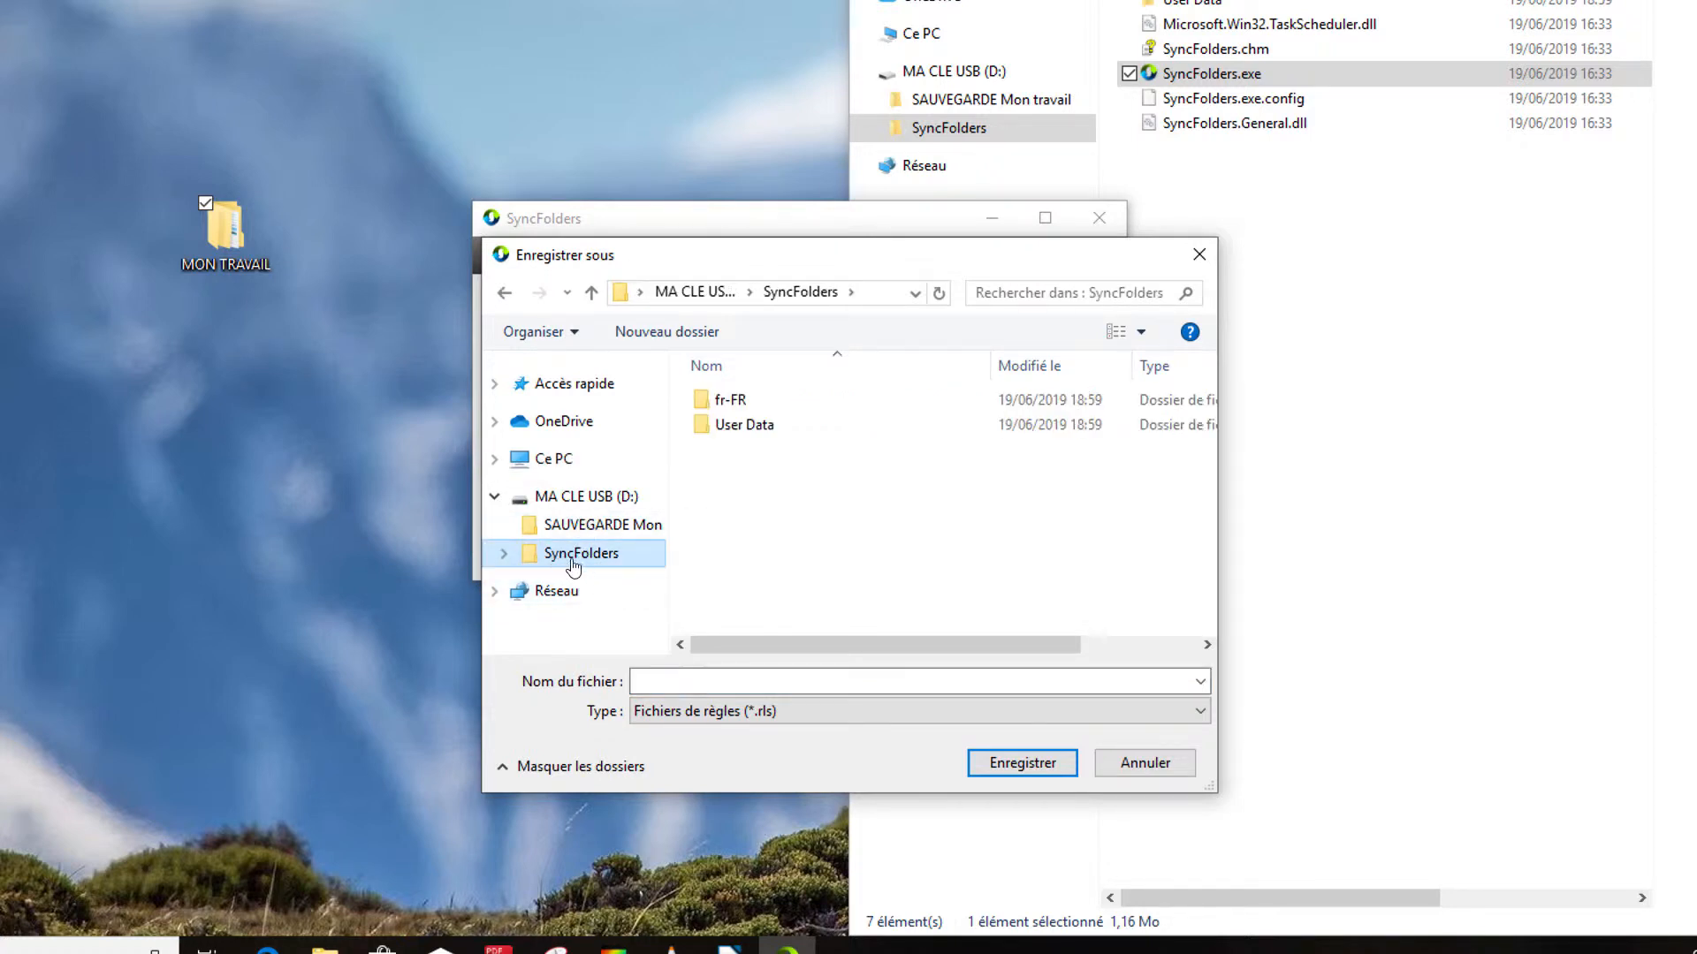
{"action": "left_click", "coordinate": [670, 682]}
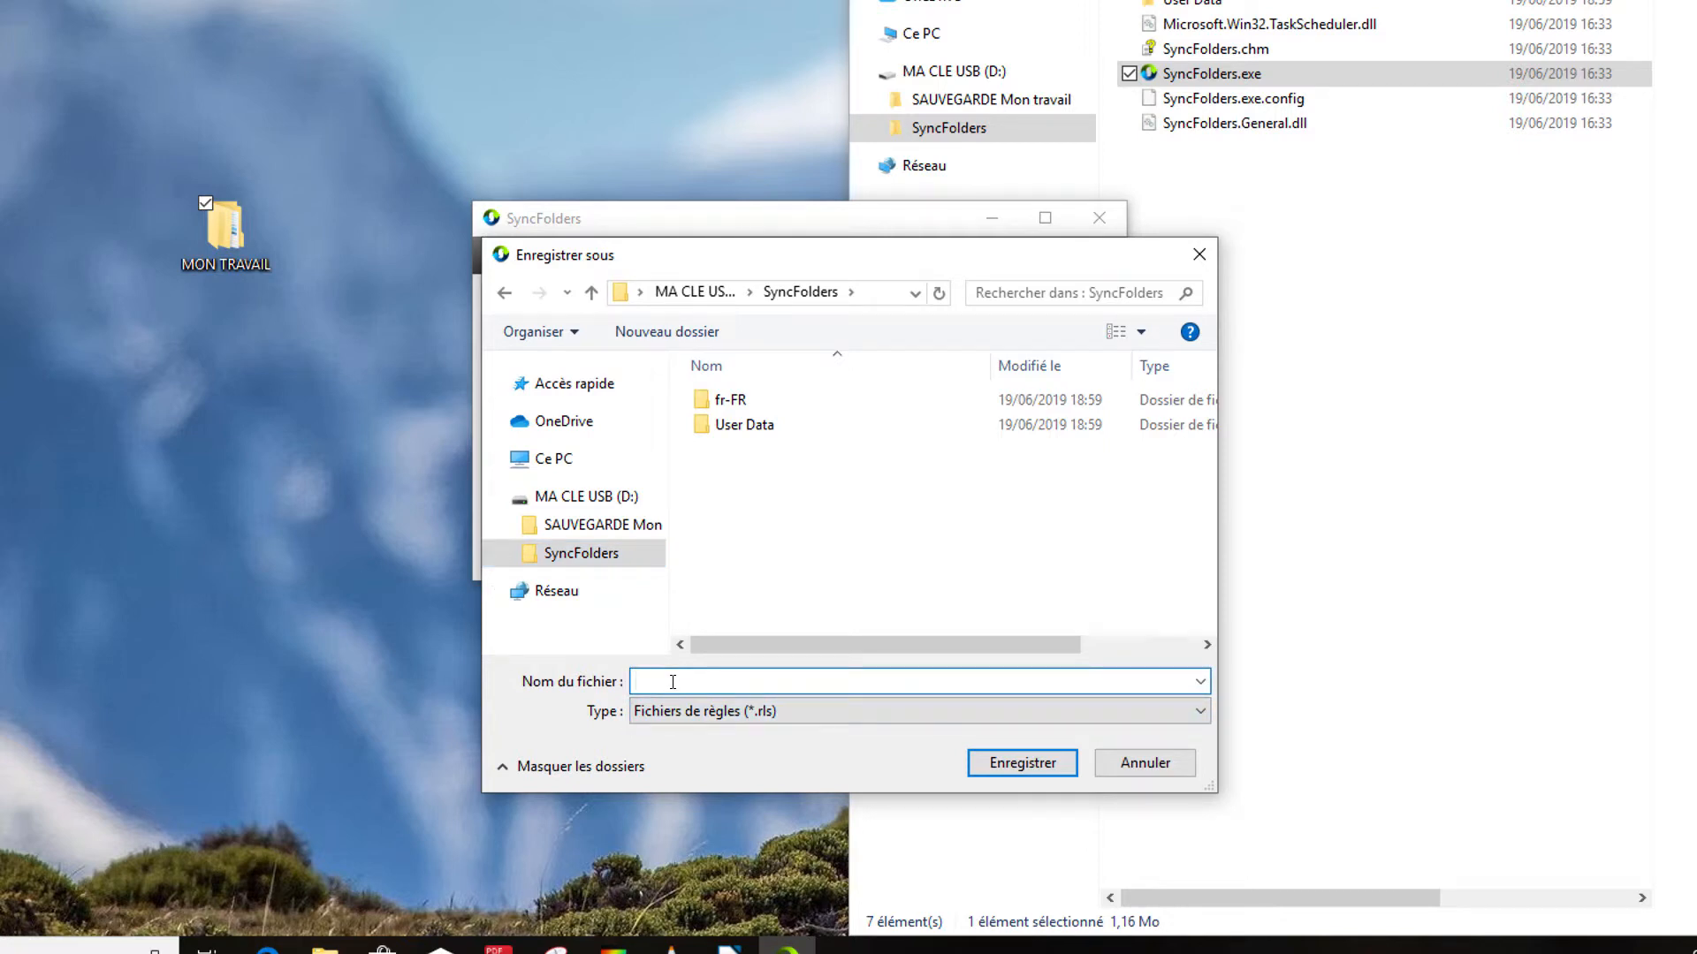
{"action": "type", "text": "sauvegarde_travail"}
{"action": "left_click", "coordinate": [1059, 760]}
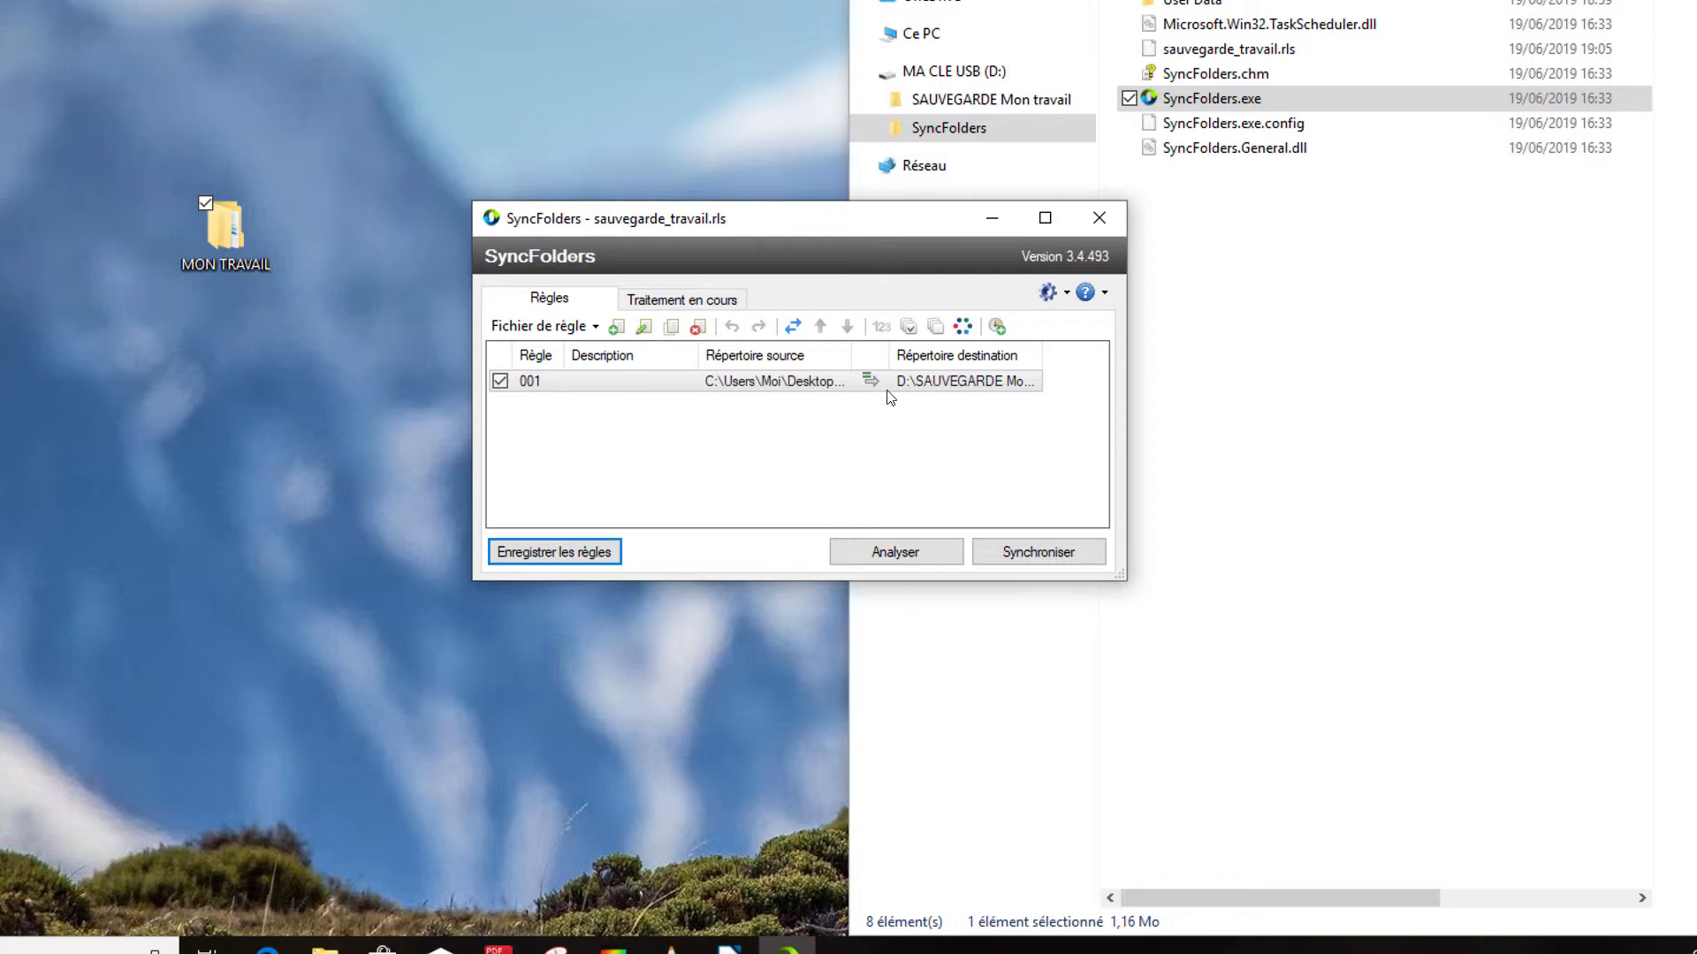
- Open the USB drive's SAUVEGARDE Mon travail folder and place the desktop's MON TRAVAIL folder window on the left half of the screen
{"action": "left_click", "coordinate": [1035, 69]}
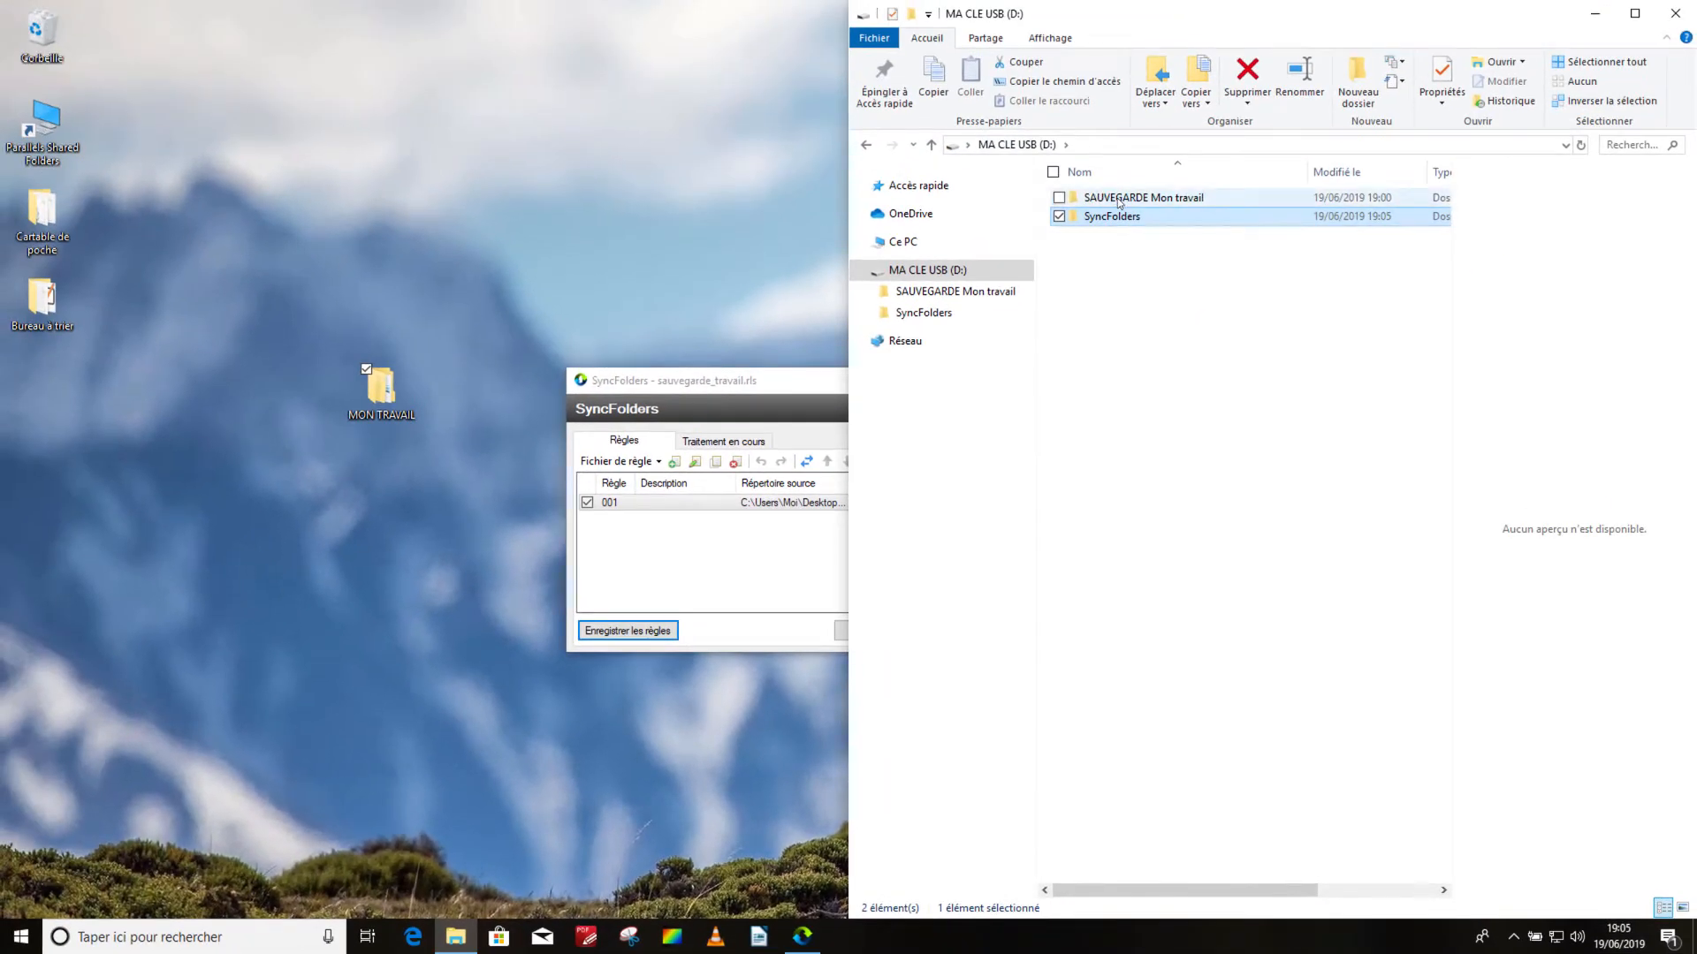
{"action": "double_click", "coordinate": [1118, 200]}
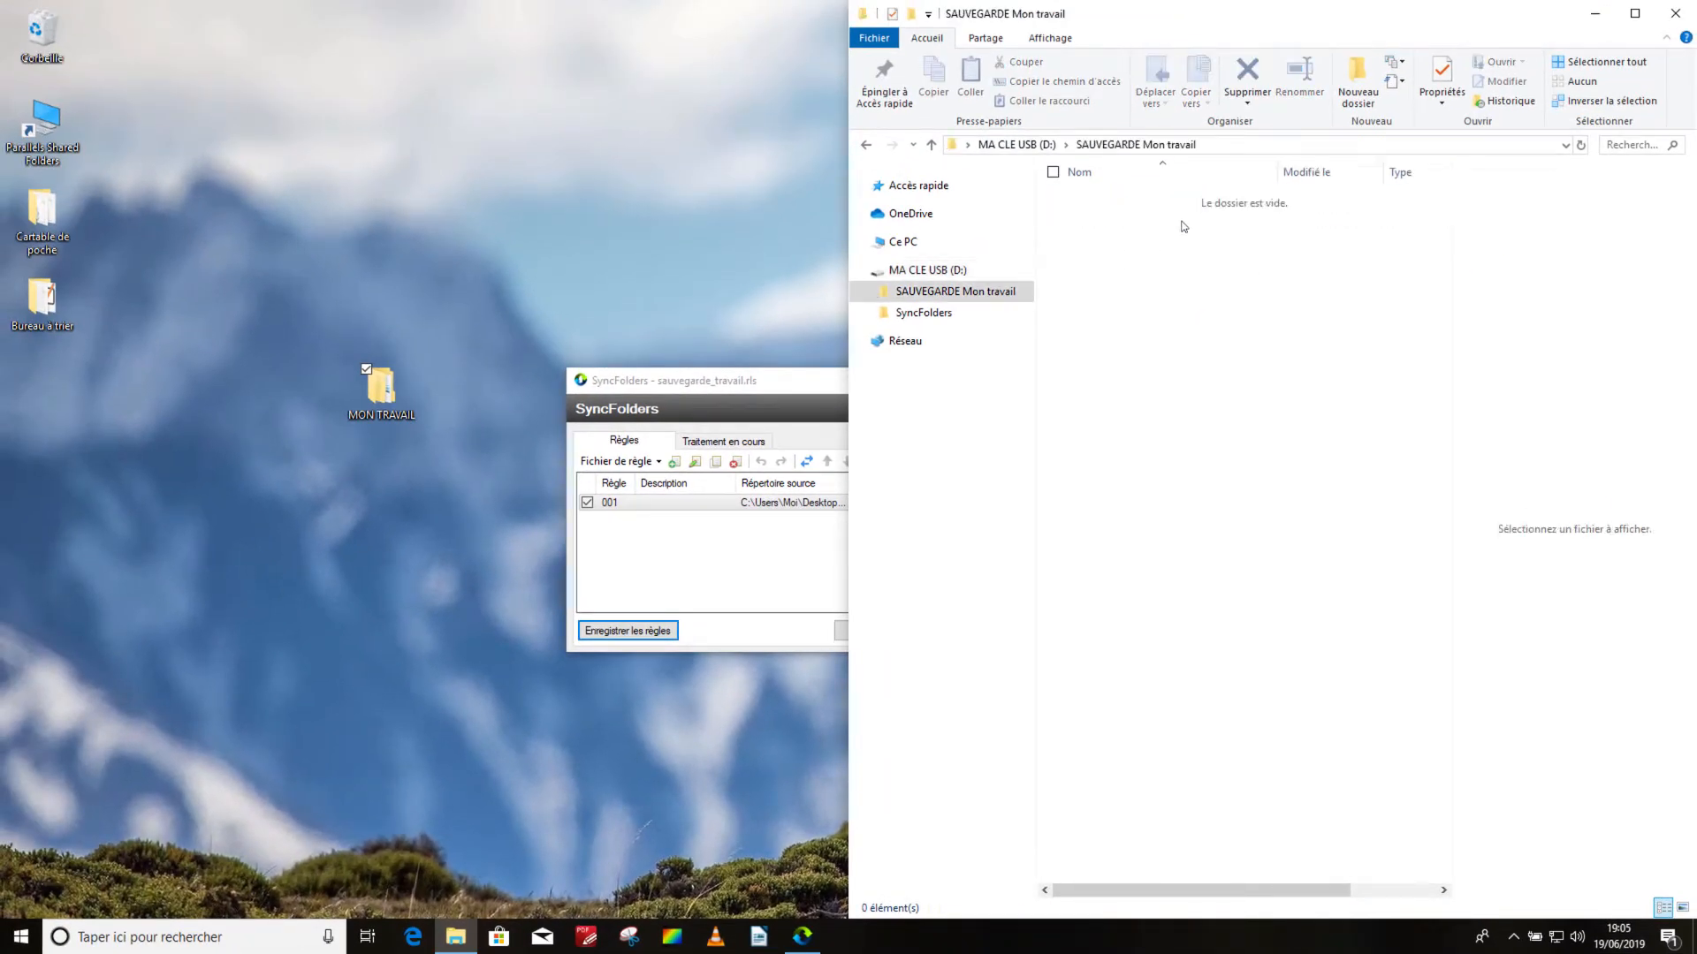
{"action": "double_click", "coordinate": [386, 402]}
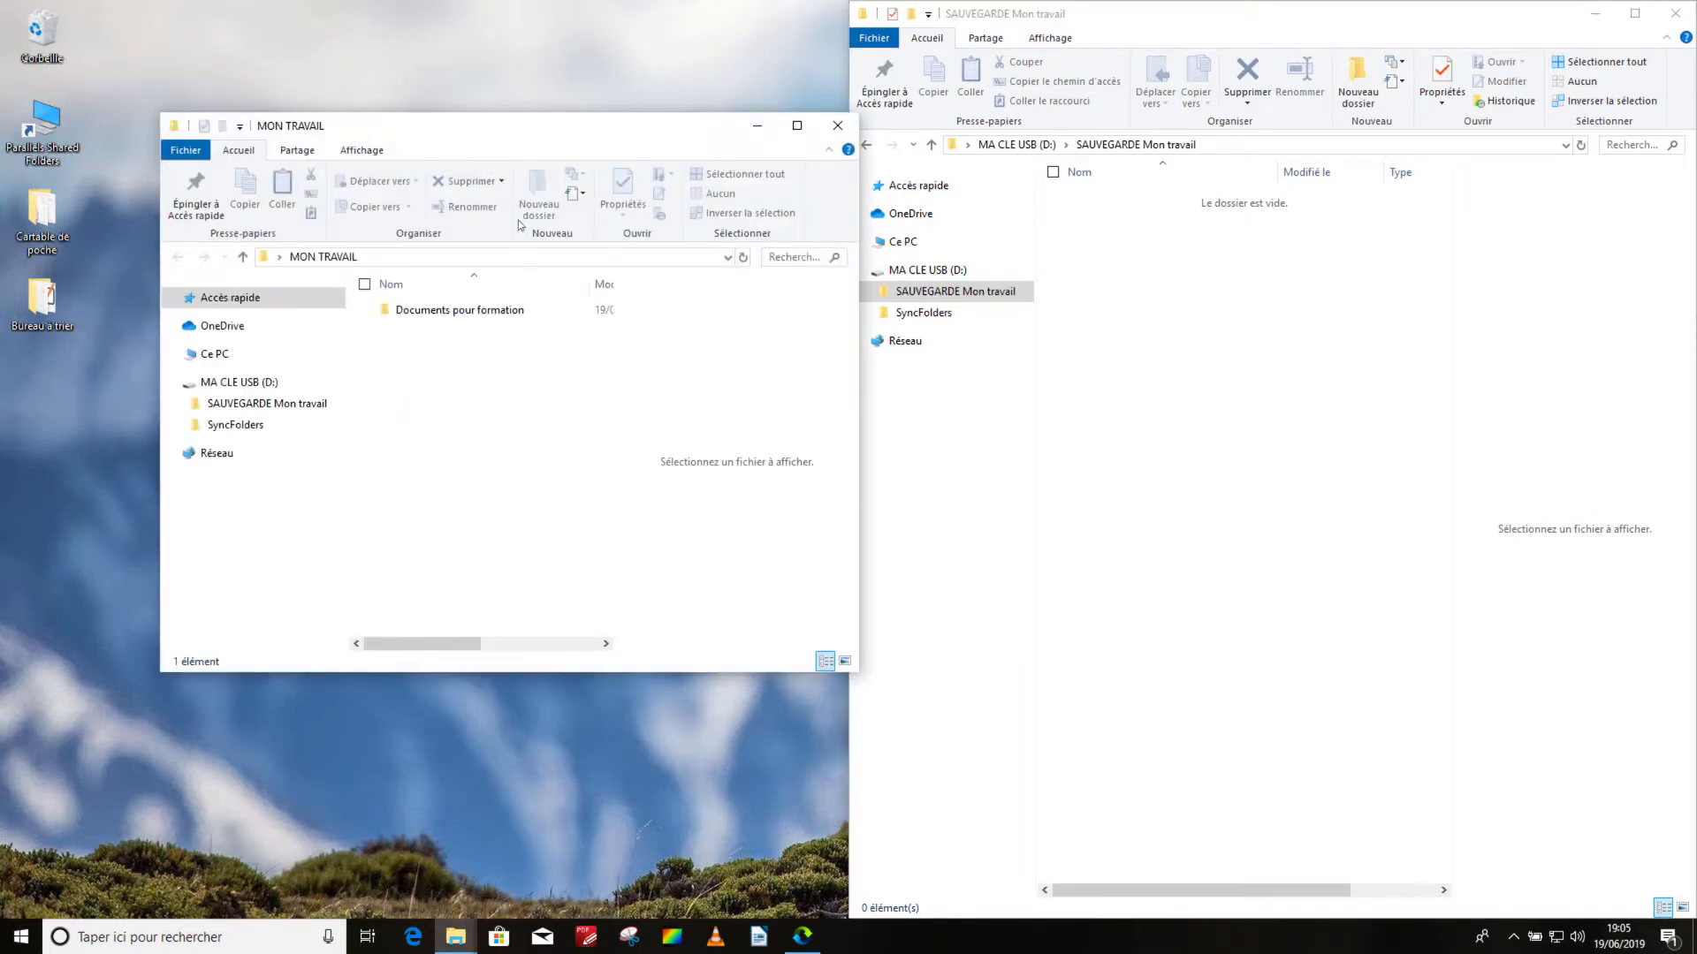
{"action": "left_click_drag", "start_coordinate": [493, 131], "coordinate": [3, 141]}
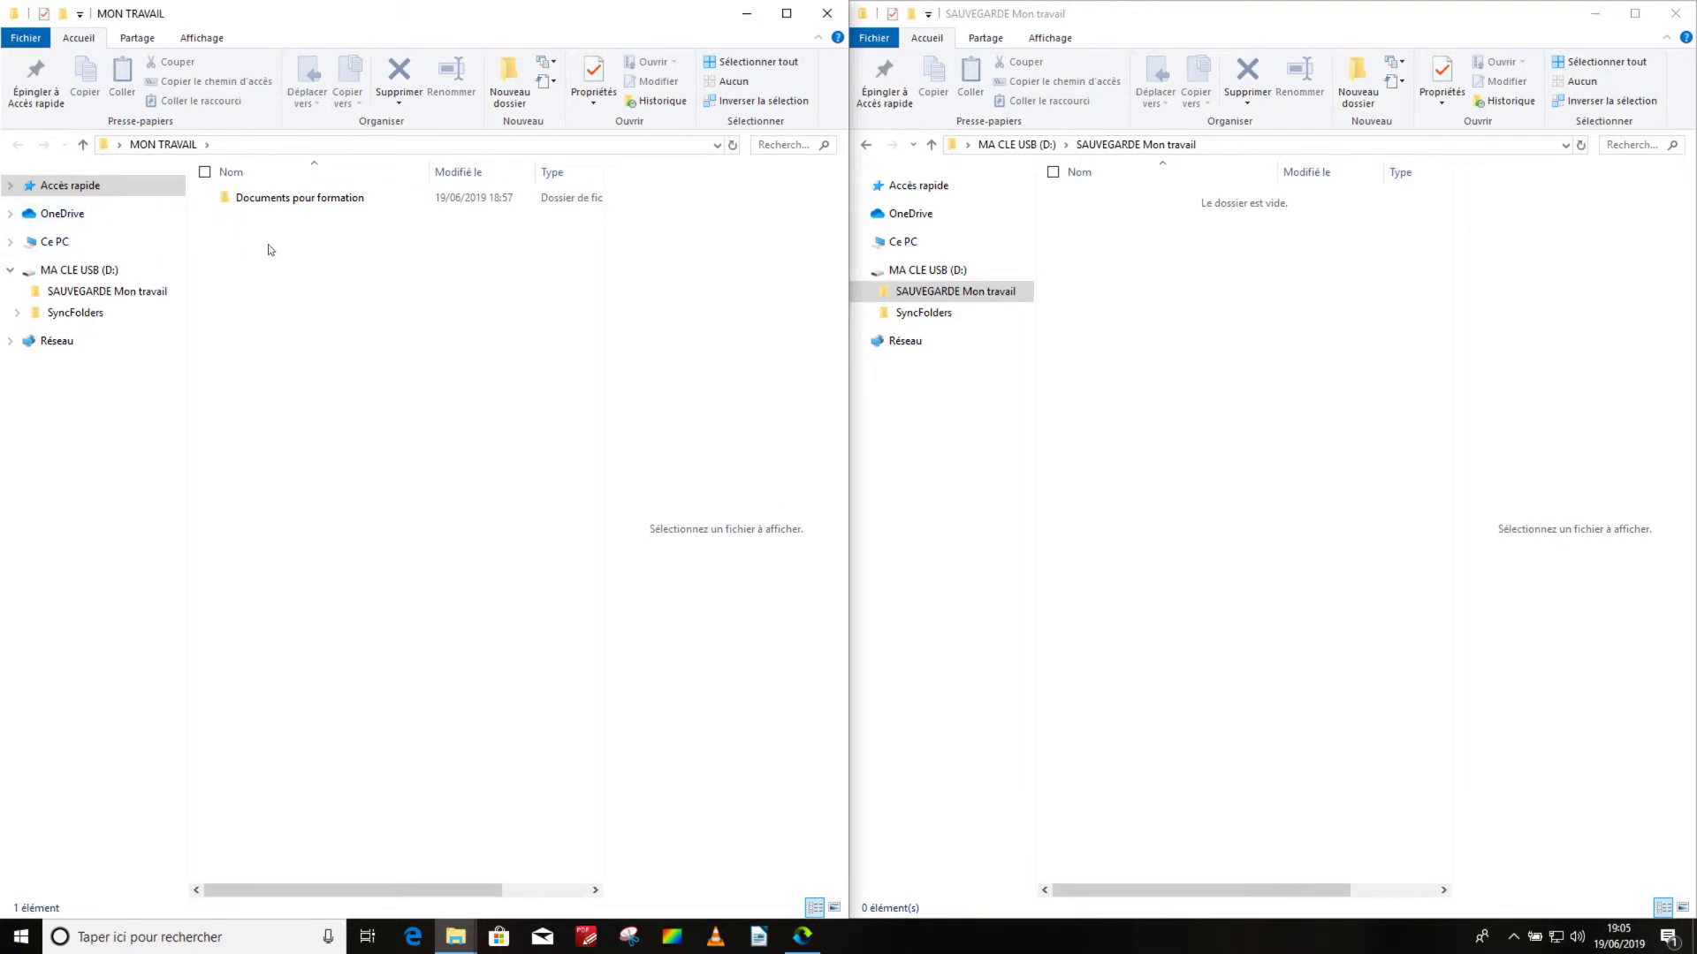
- Reopen MON TRAVAIL by way of Ce PC and Bureau, examine its Documents pour formation subfolder, and return to MON TRAVAIL
{"action": "left_click", "coordinate": [11, 243]}
{"action": "left_click", "coordinate": [64, 263]}
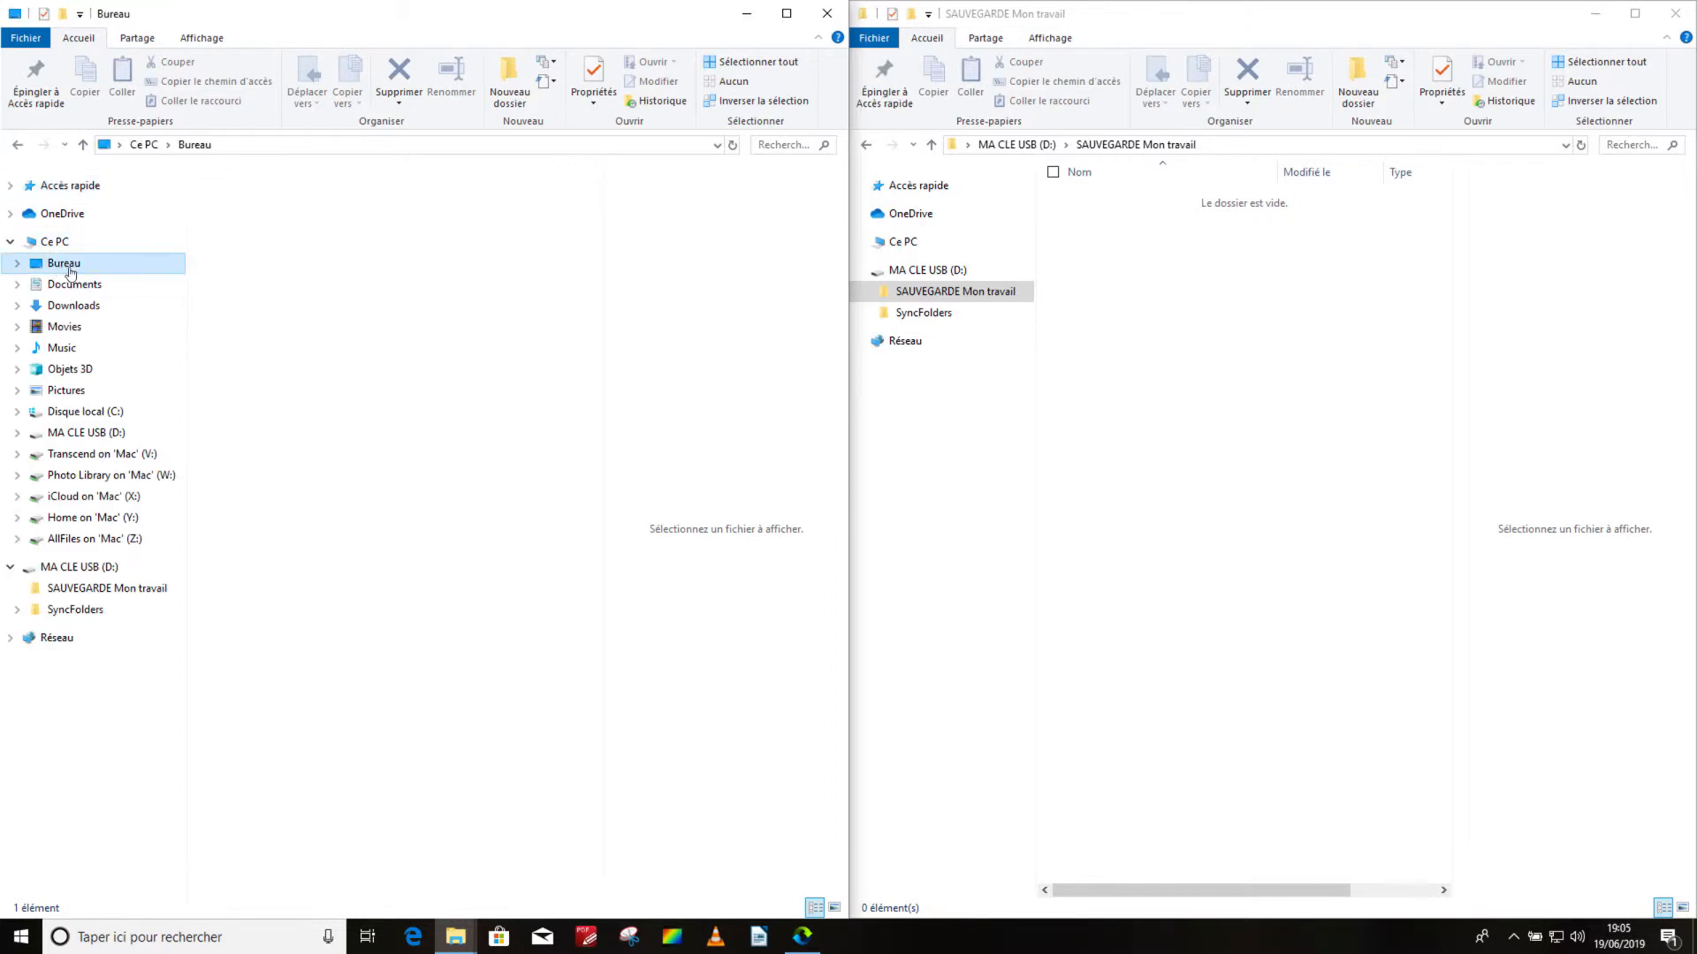
{"action": "double_click", "coordinate": [437, 242]}
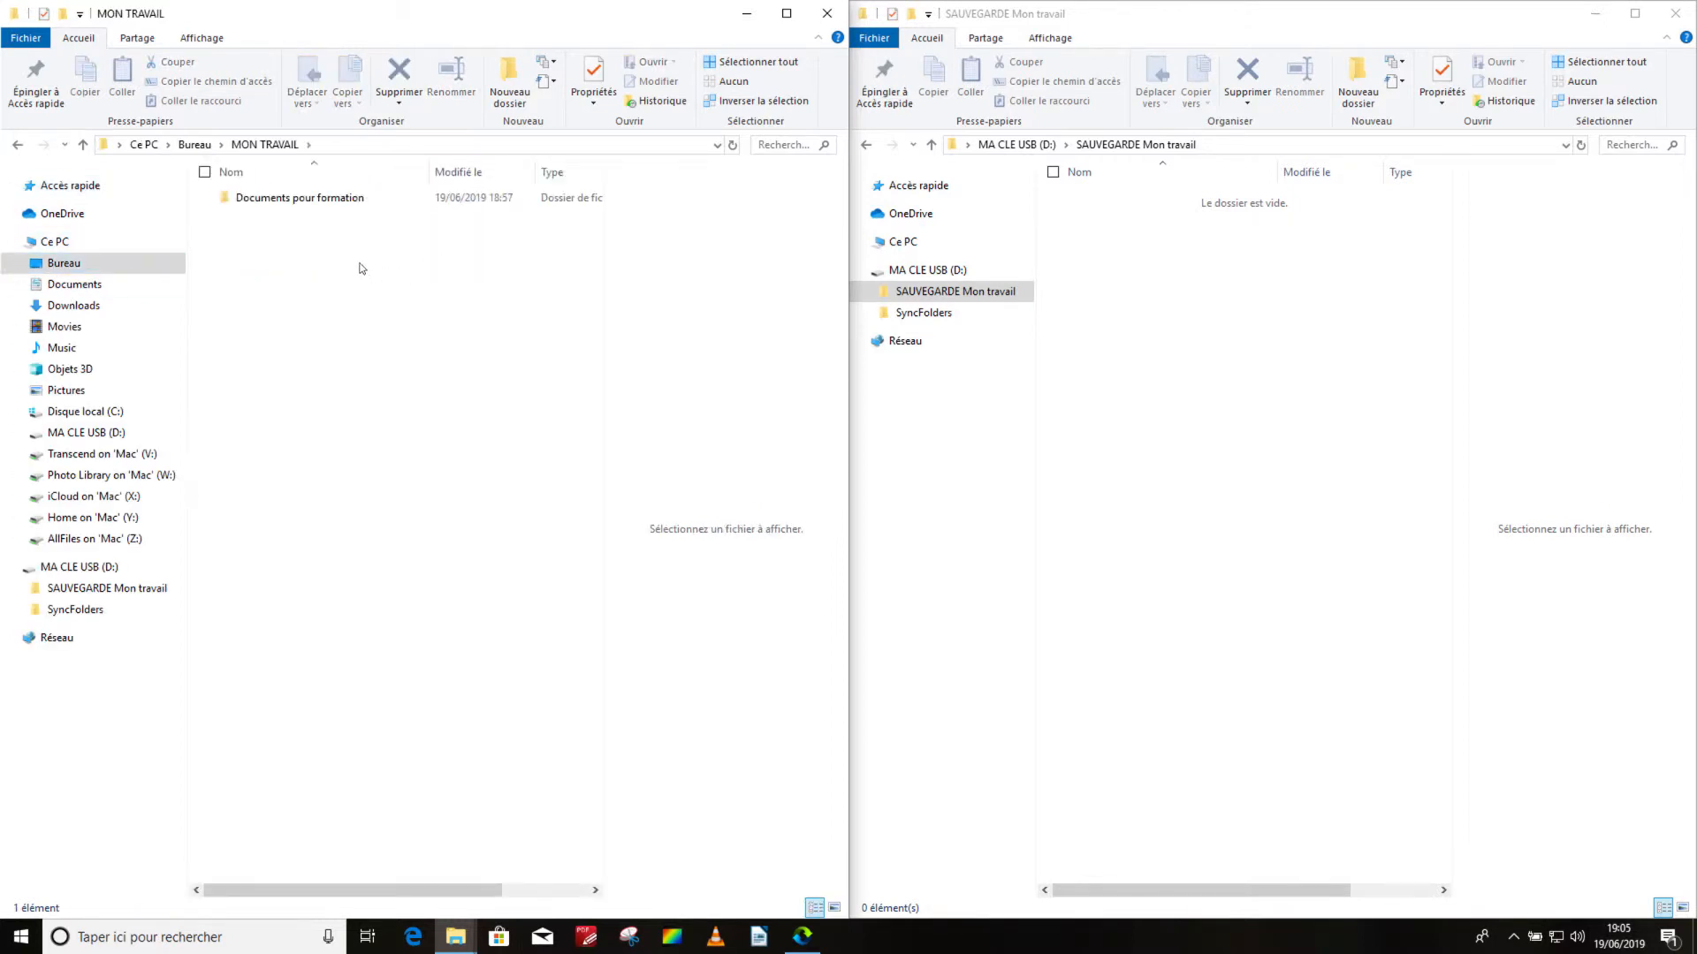
{"action": "double_click", "coordinate": [282, 202]}
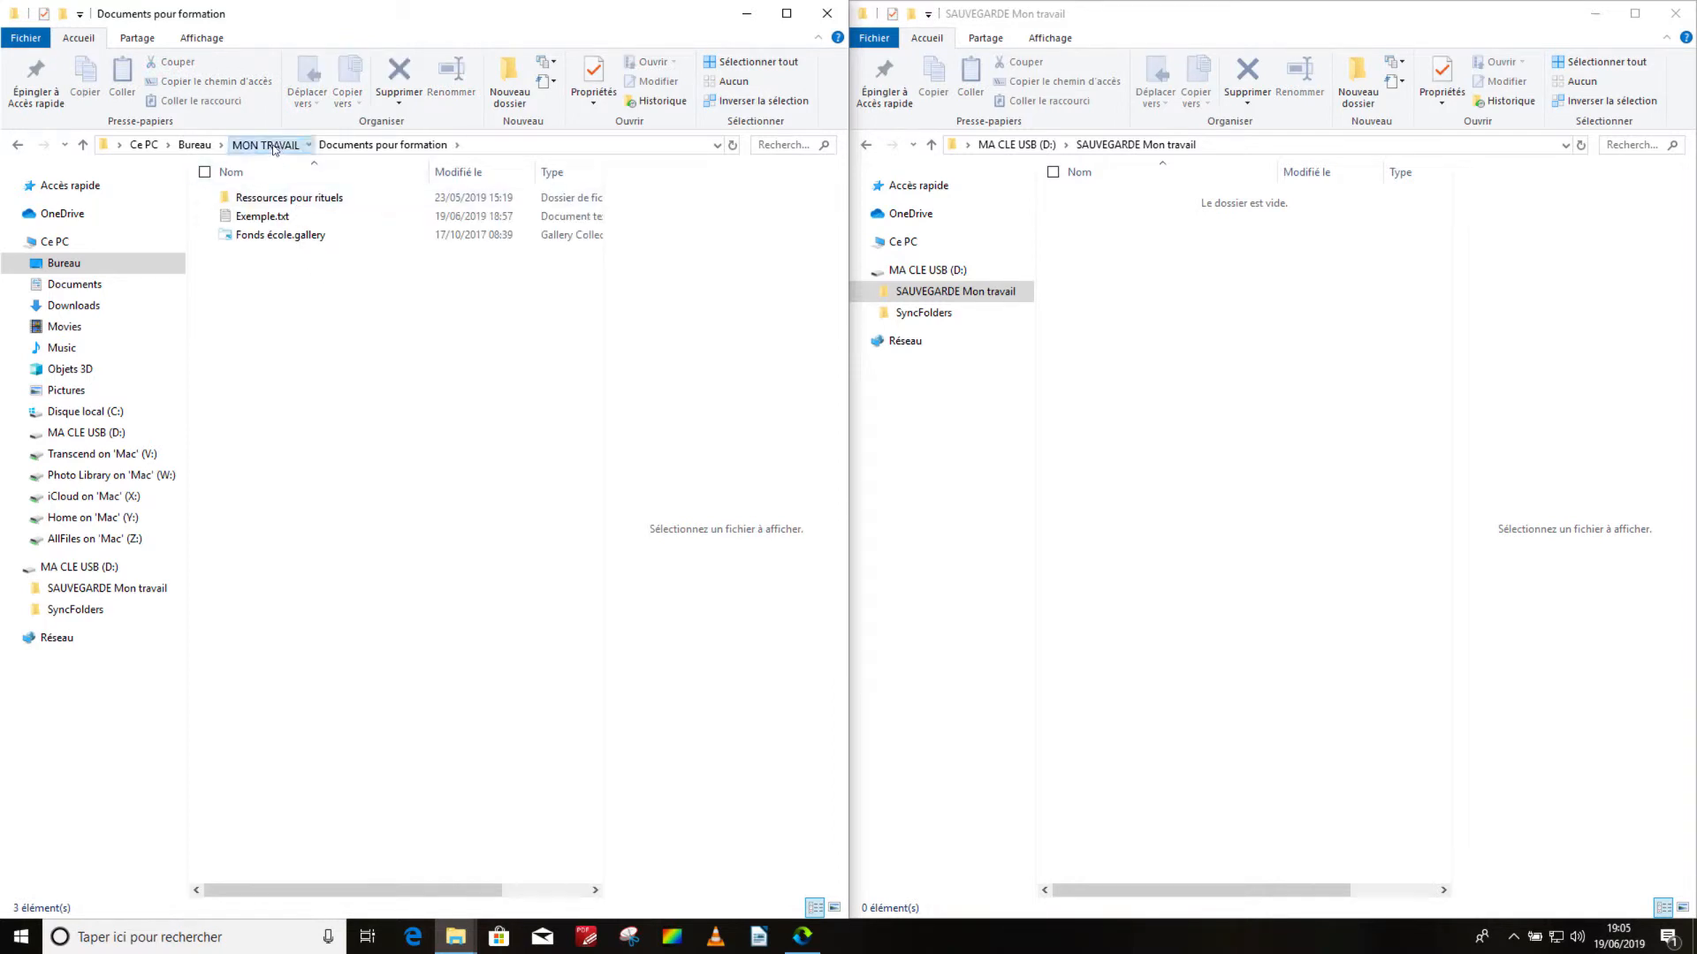
{"action": "left_click", "coordinate": [274, 145]}
{"action": "left_click", "coordinate": [297, 256]}
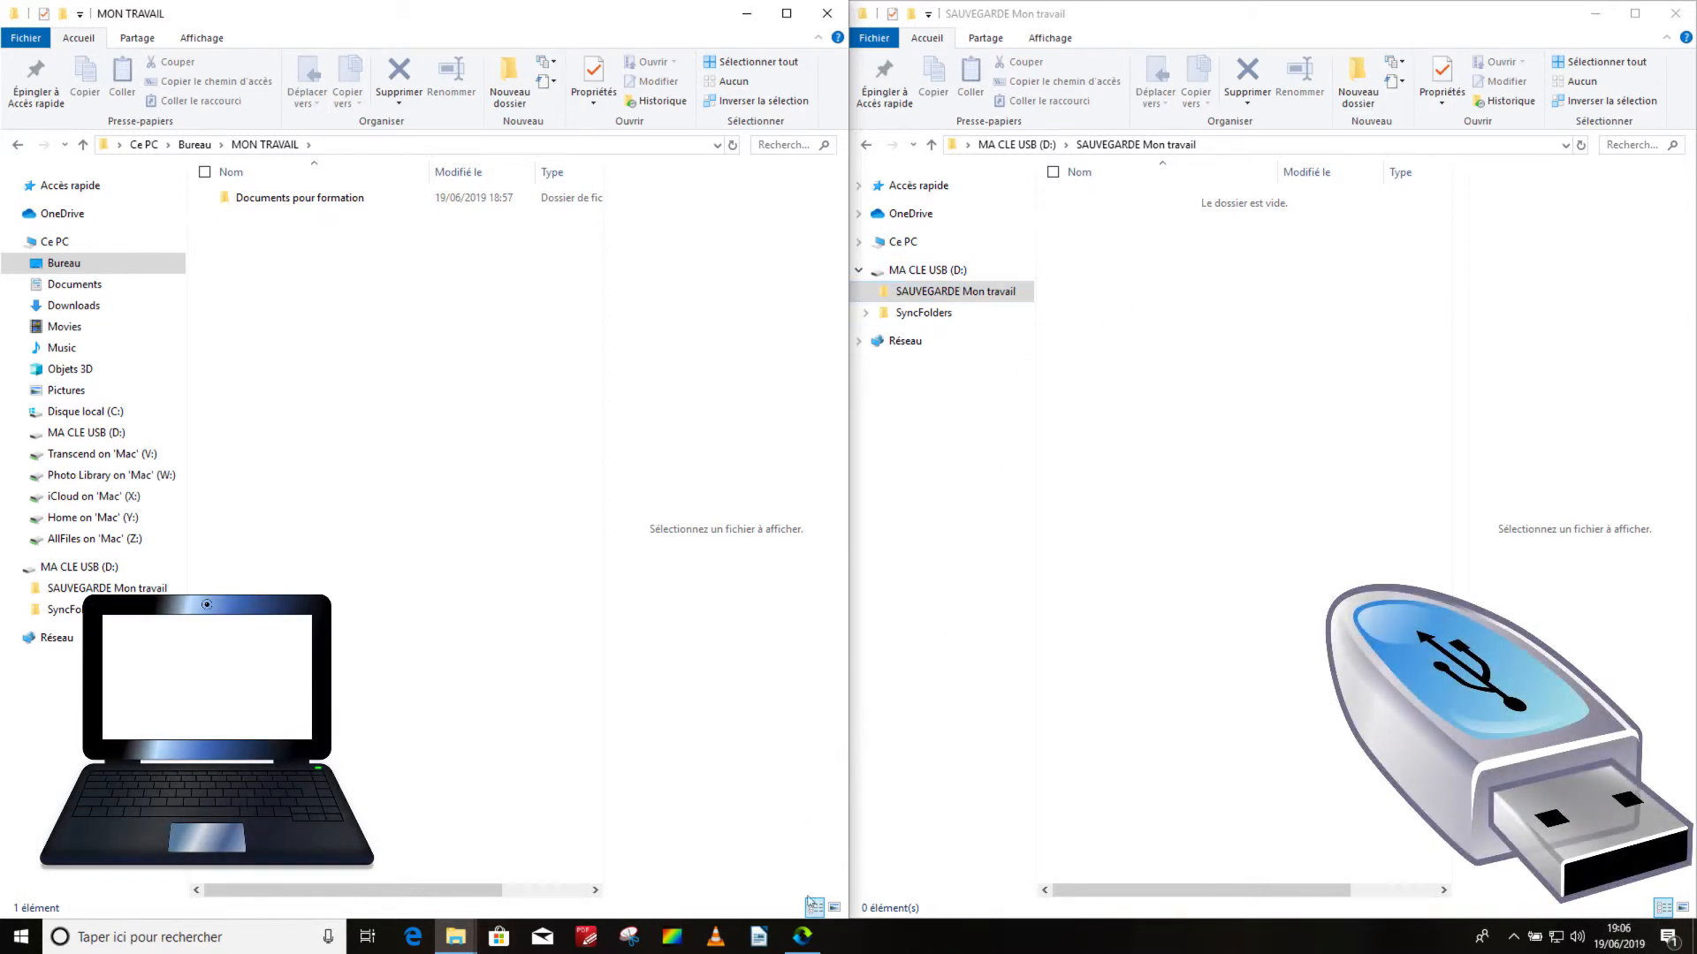
- Switch to SyncFolders and synchronize the checked rule to back up MON TRAVAIL onto the USB drive
{"action": "left_click", "coordinate": [801, 935]}
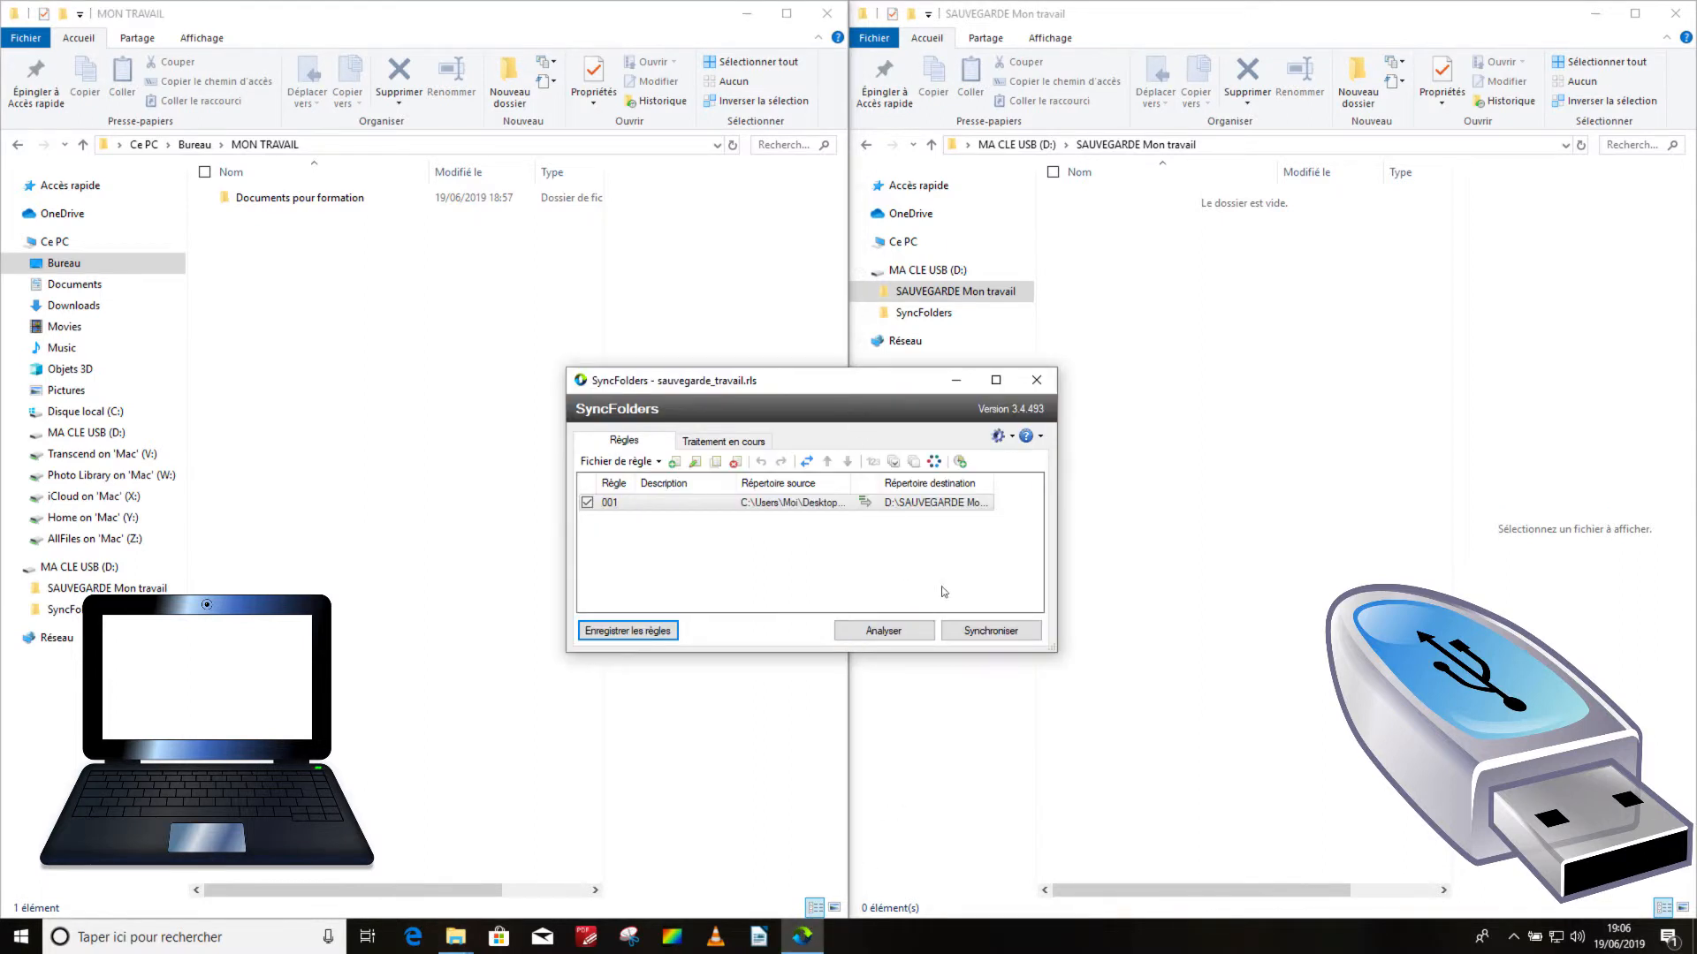
{"action": "left_click", "coordinate": [991, 633]}
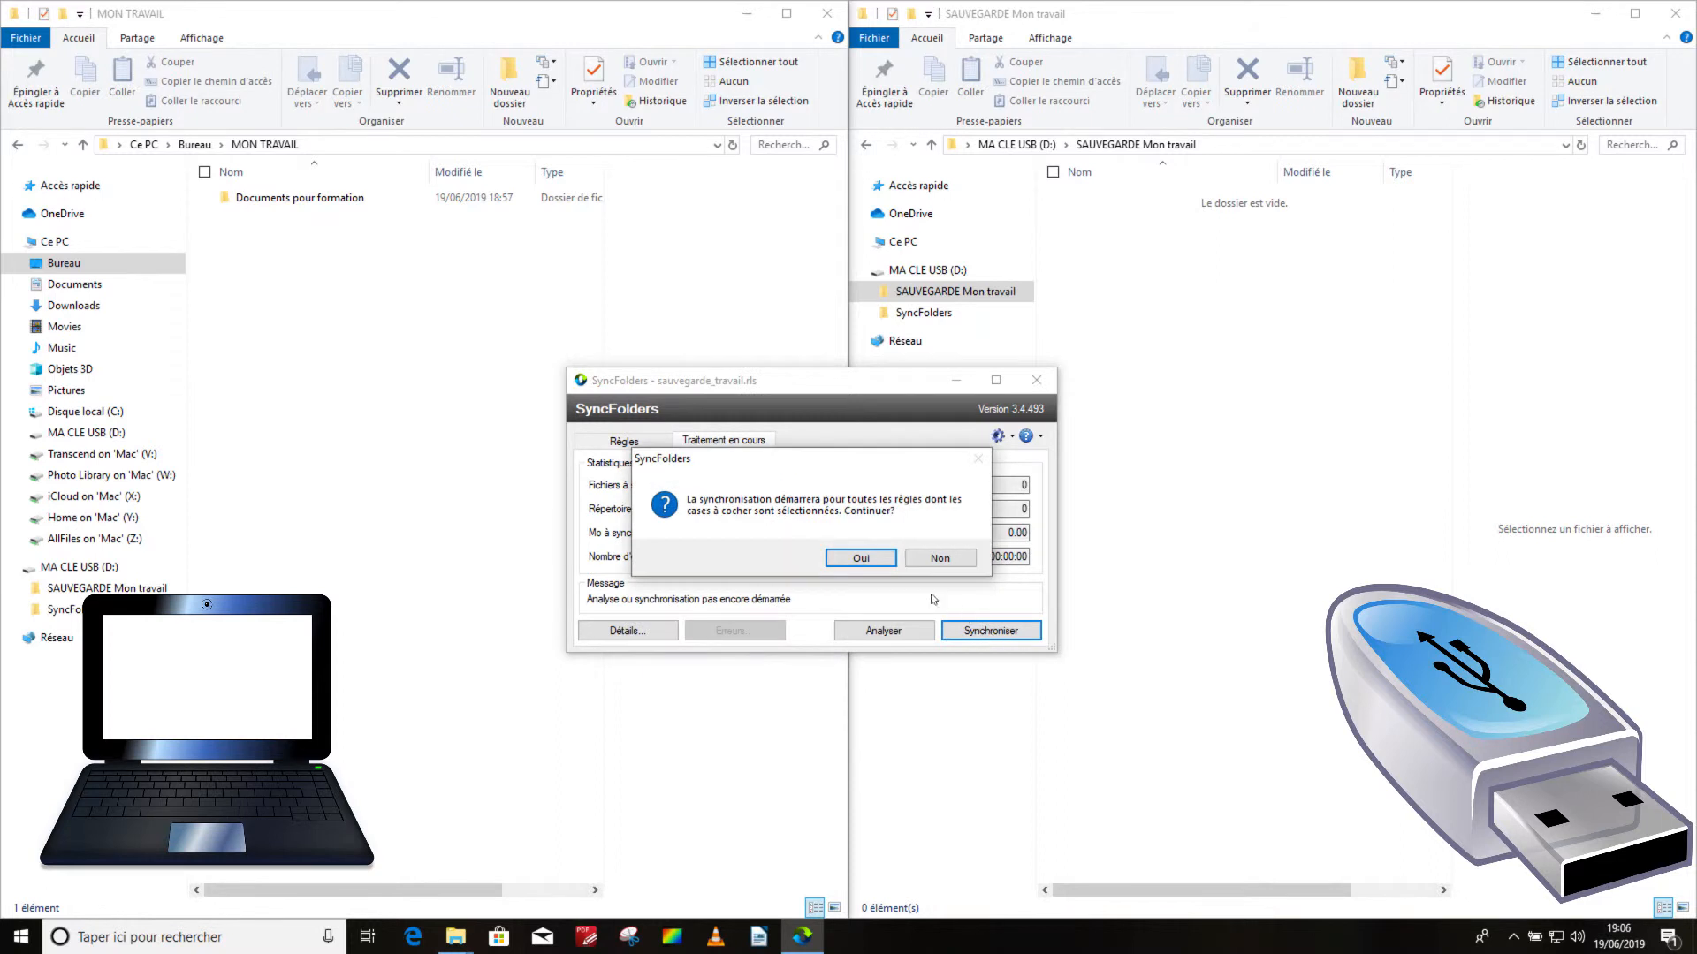
{"action": "left_click", "coordinate": [871, 560]}
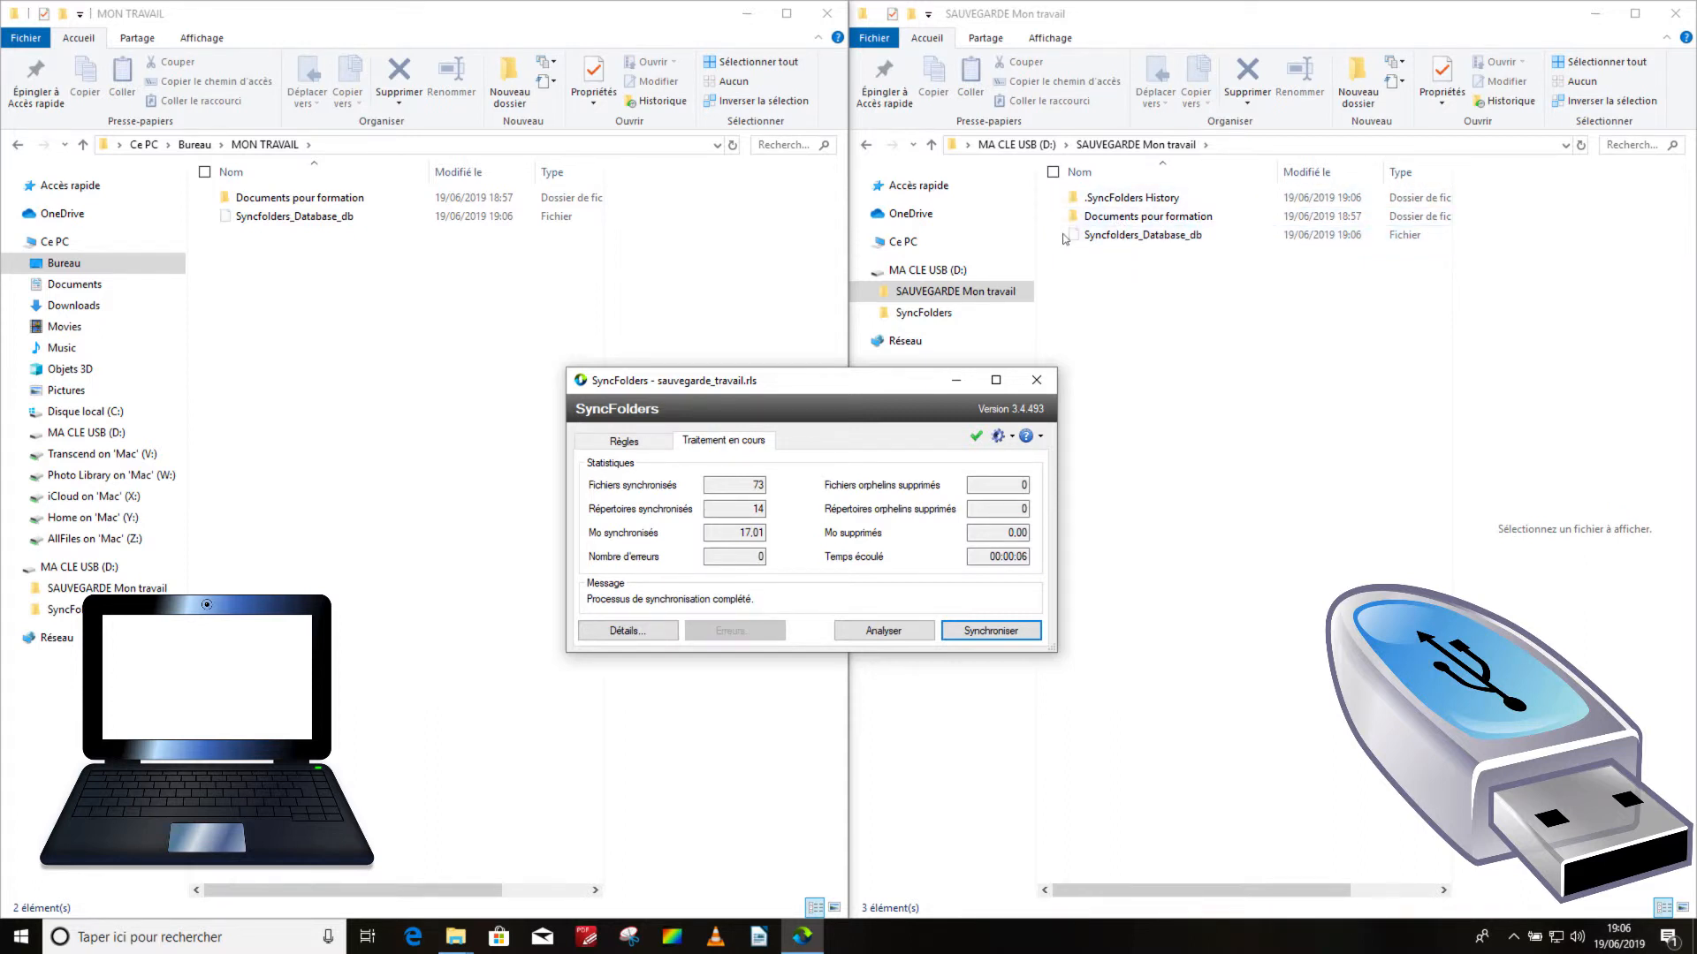
- Open the Documents pour formation subfolder in both the USB backup and the desktop's MON TRAVAIL to compare their contents
{"action": "double_click", "coordinate": [1165, 221]}
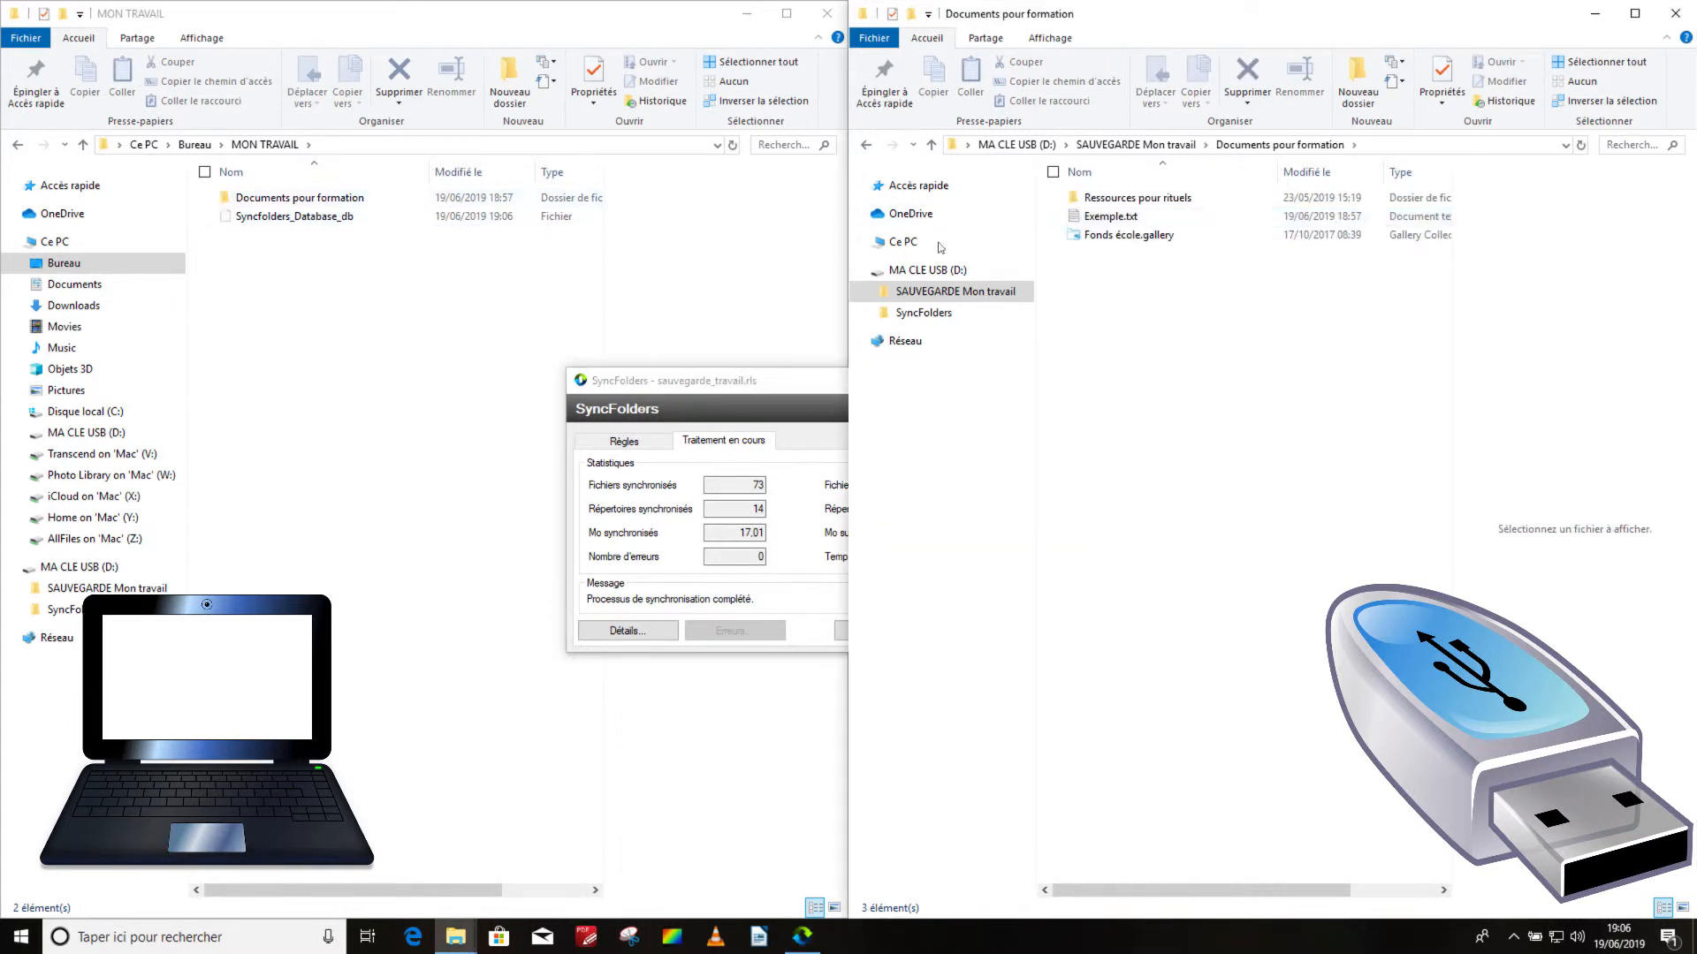
{"action": "double_click", "coordinate": [281, 200]}
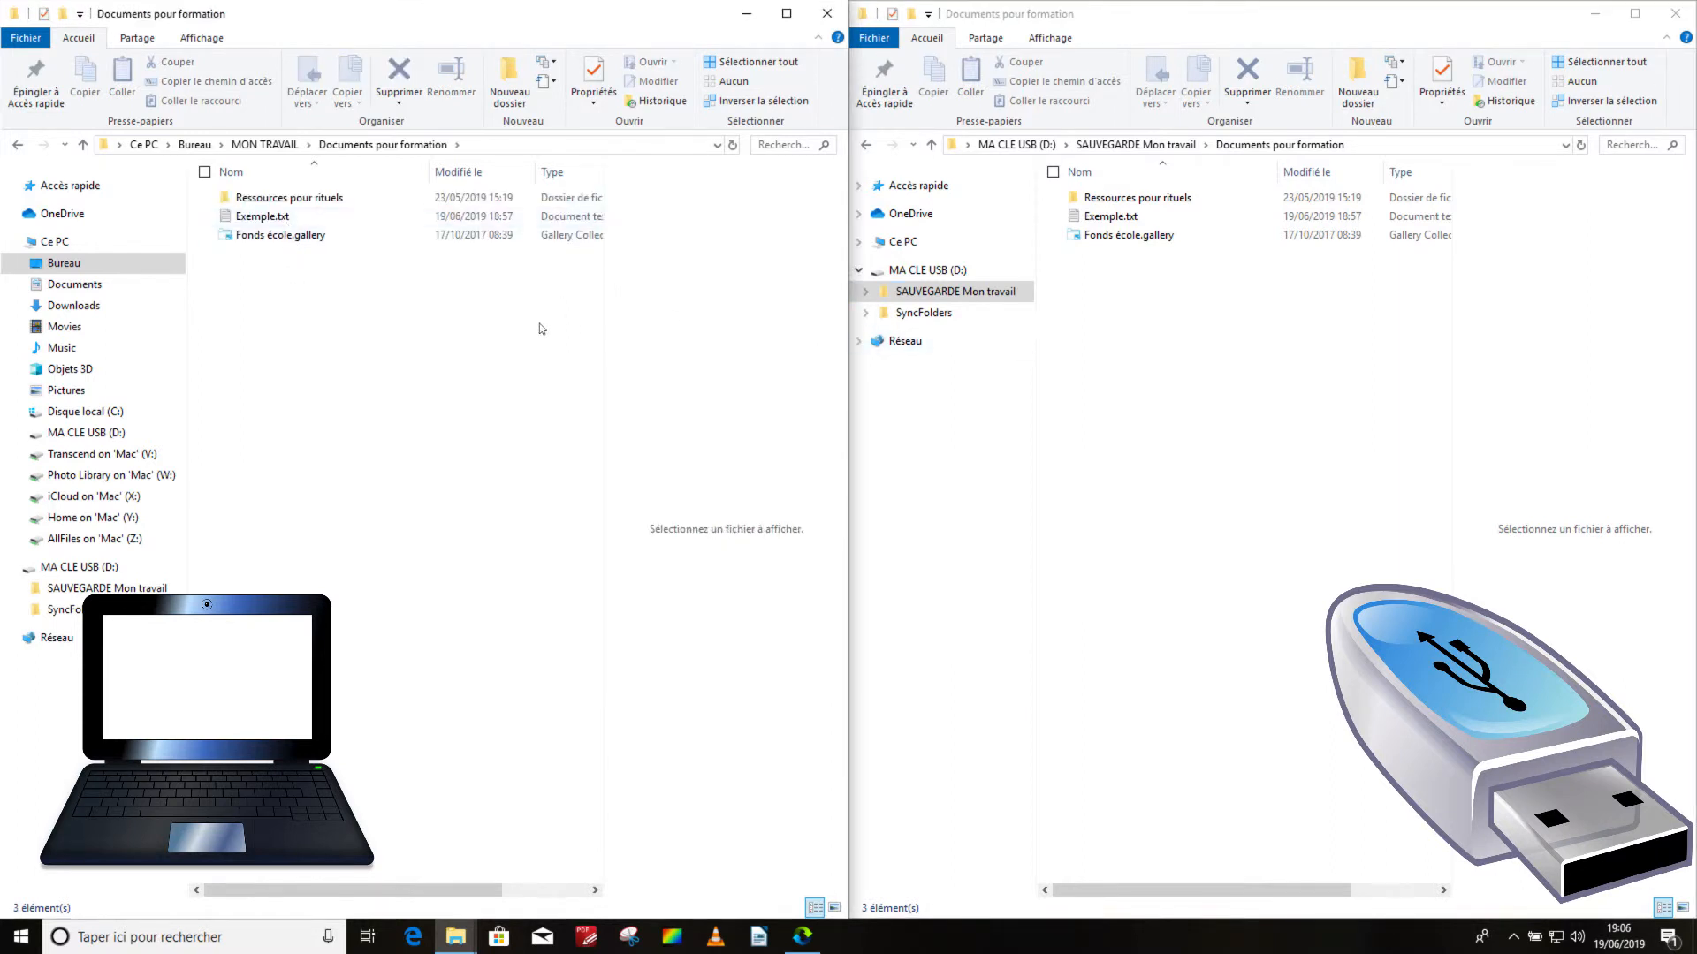
{"action": "left_click", "coordinate": [807, 936]}
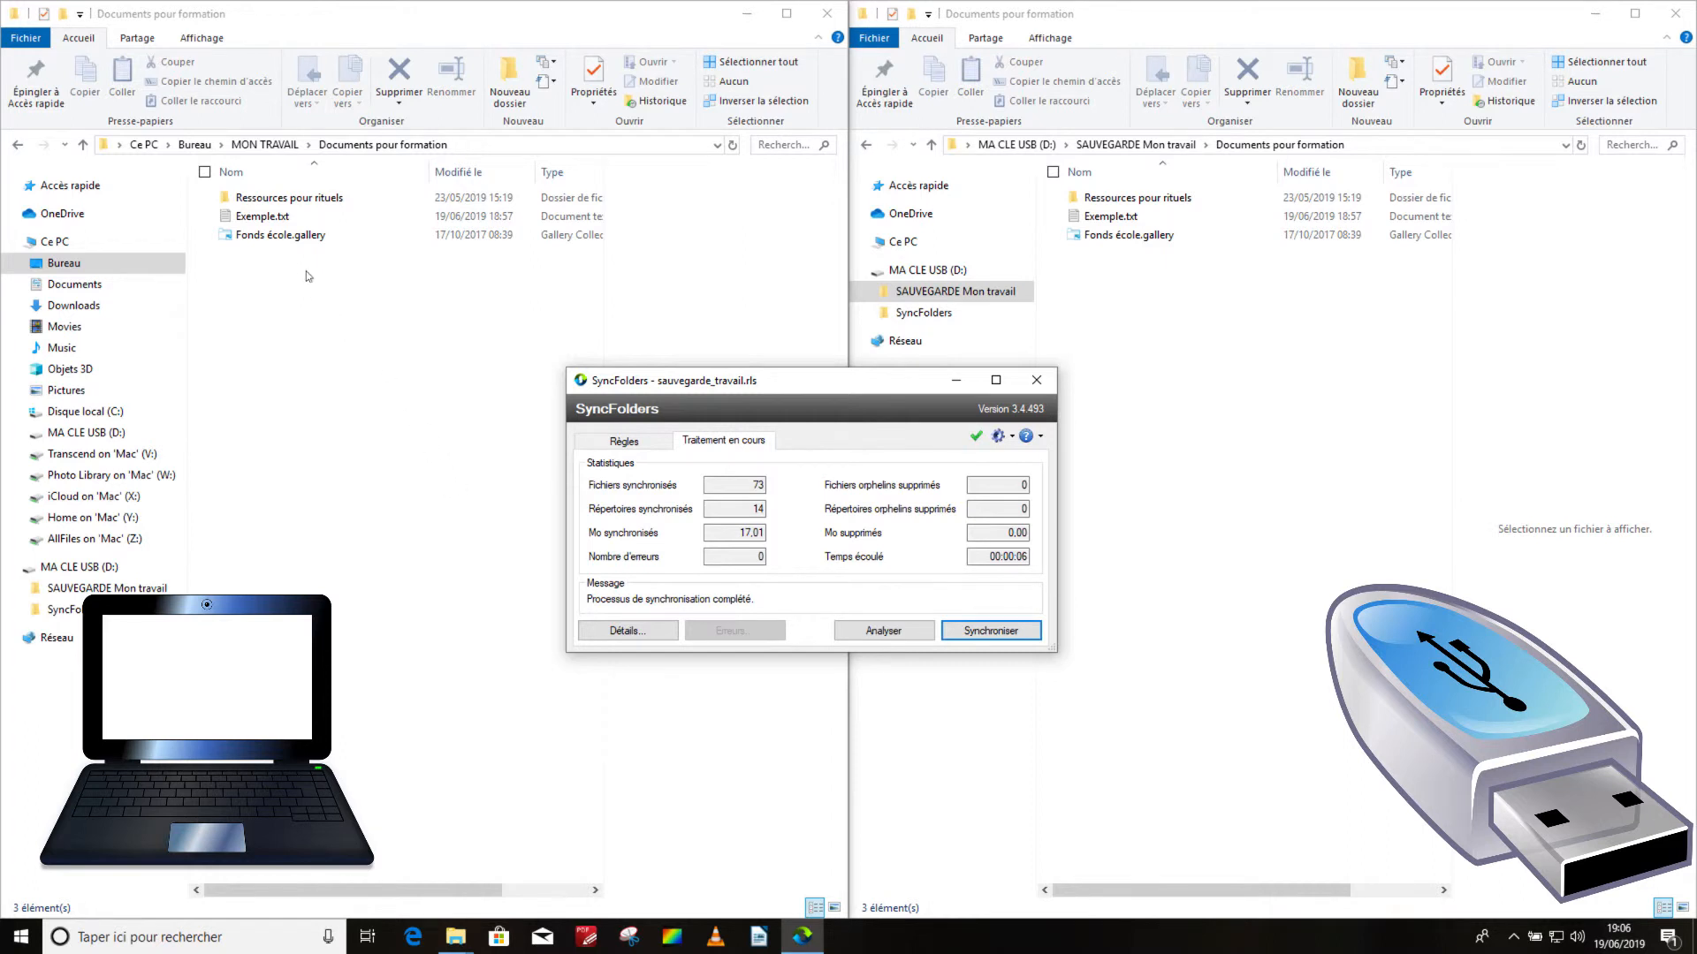
- Create a text document named Chien.txt in the Documents pour formation subfolder of the desktop's MON TRAVAIL
{"action": "right_click", "coordinate": [262, 263]}
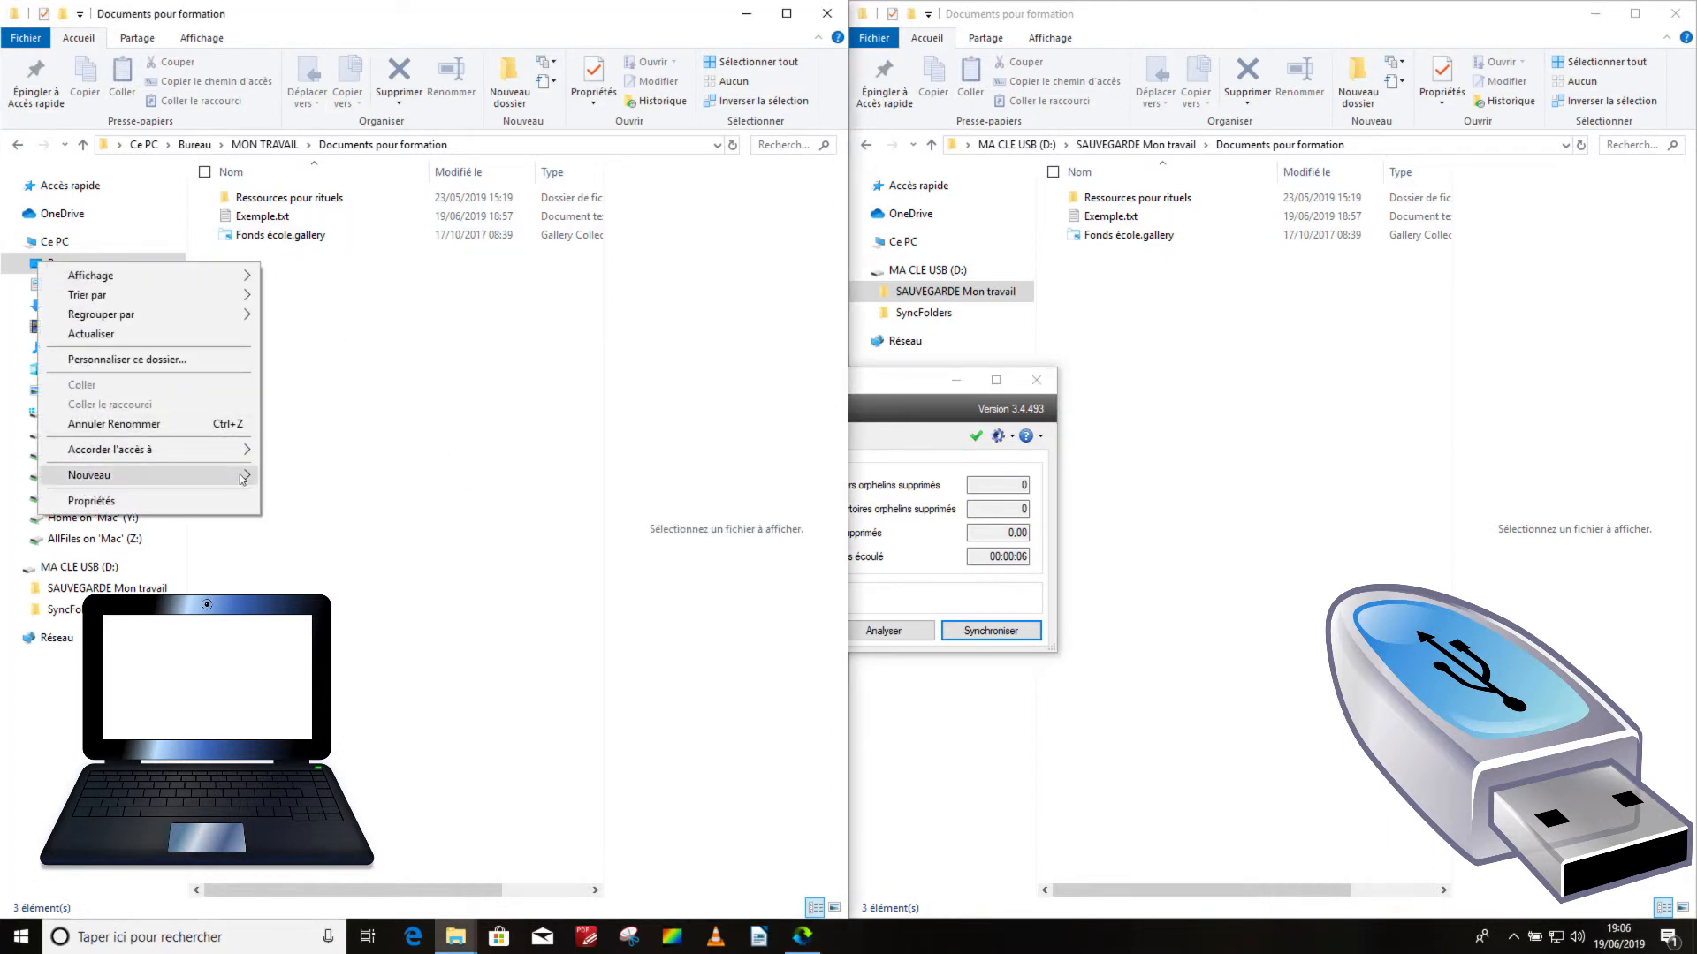
{"action": "mouse_move", "coordinate": [267, 483]}
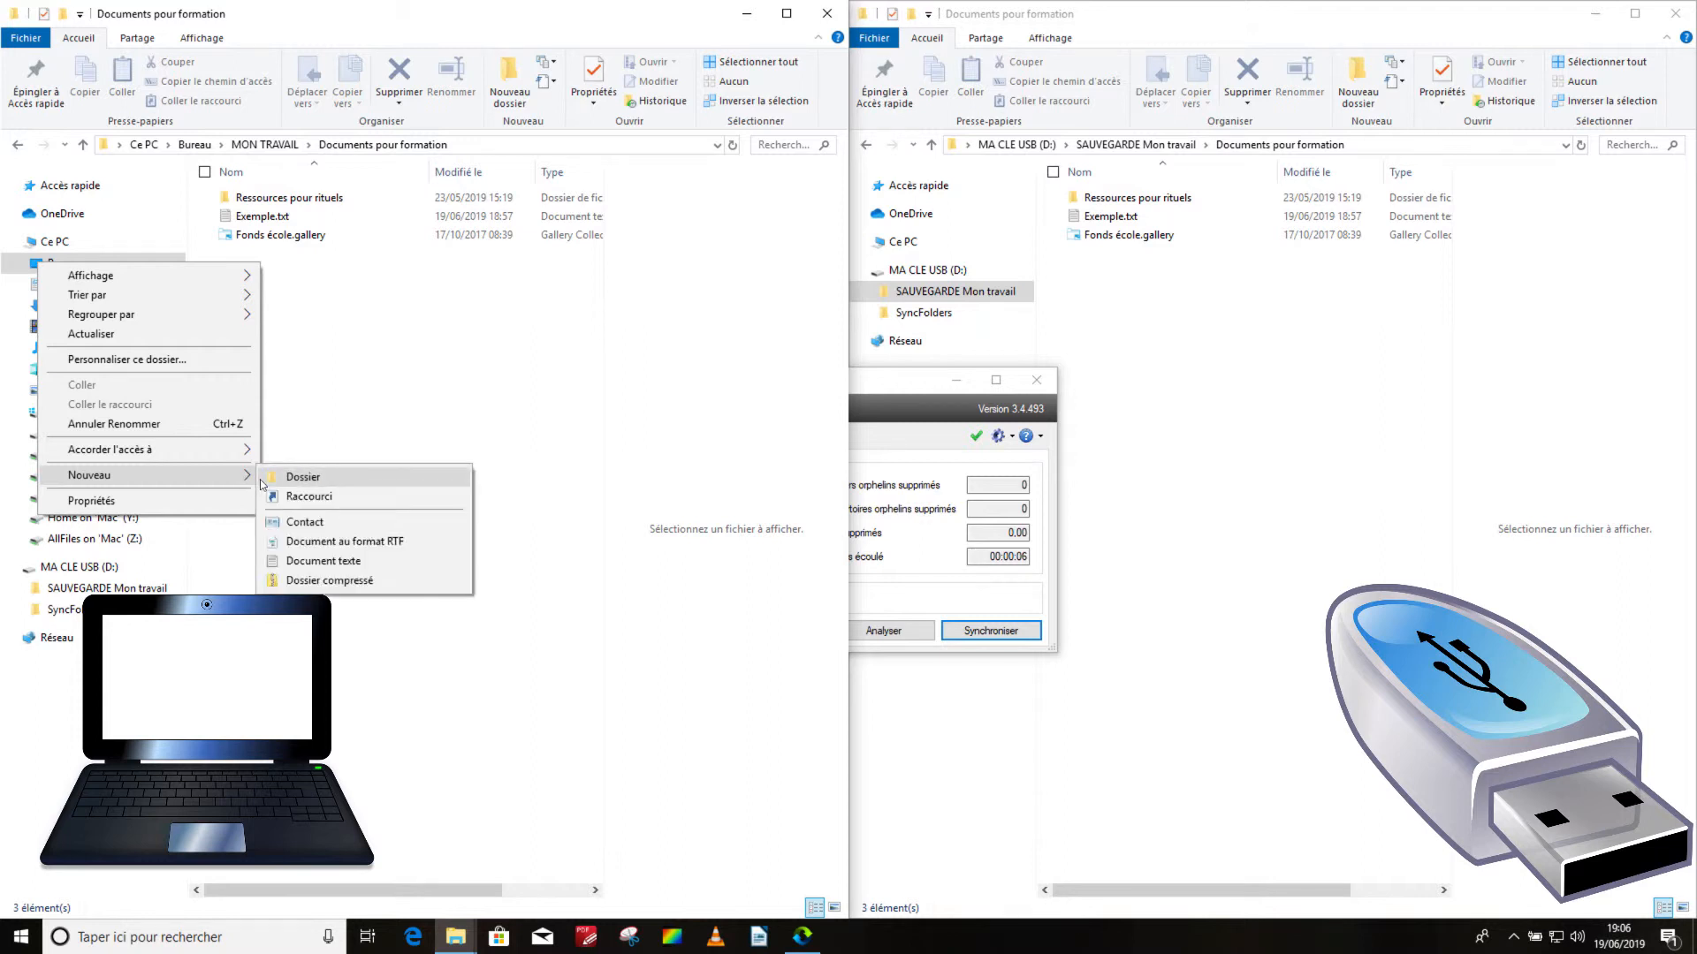
{"action": "left_click", "coordinate": [320, 559]}
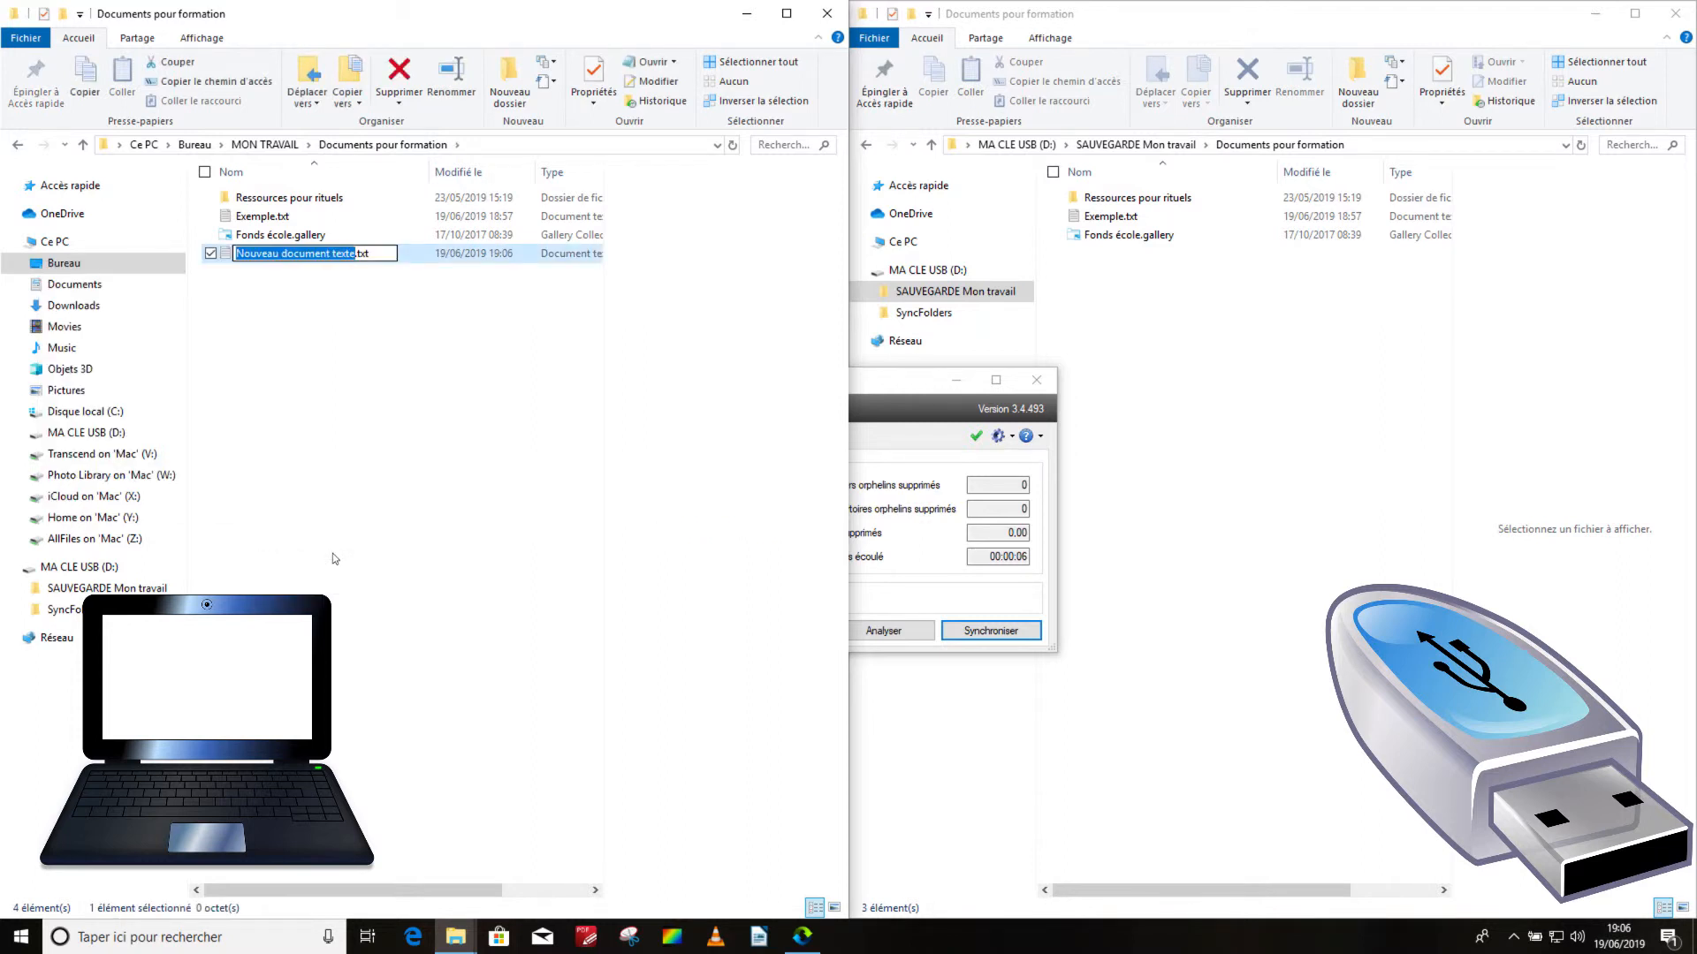
{"action": "type", "text": "Chien"}
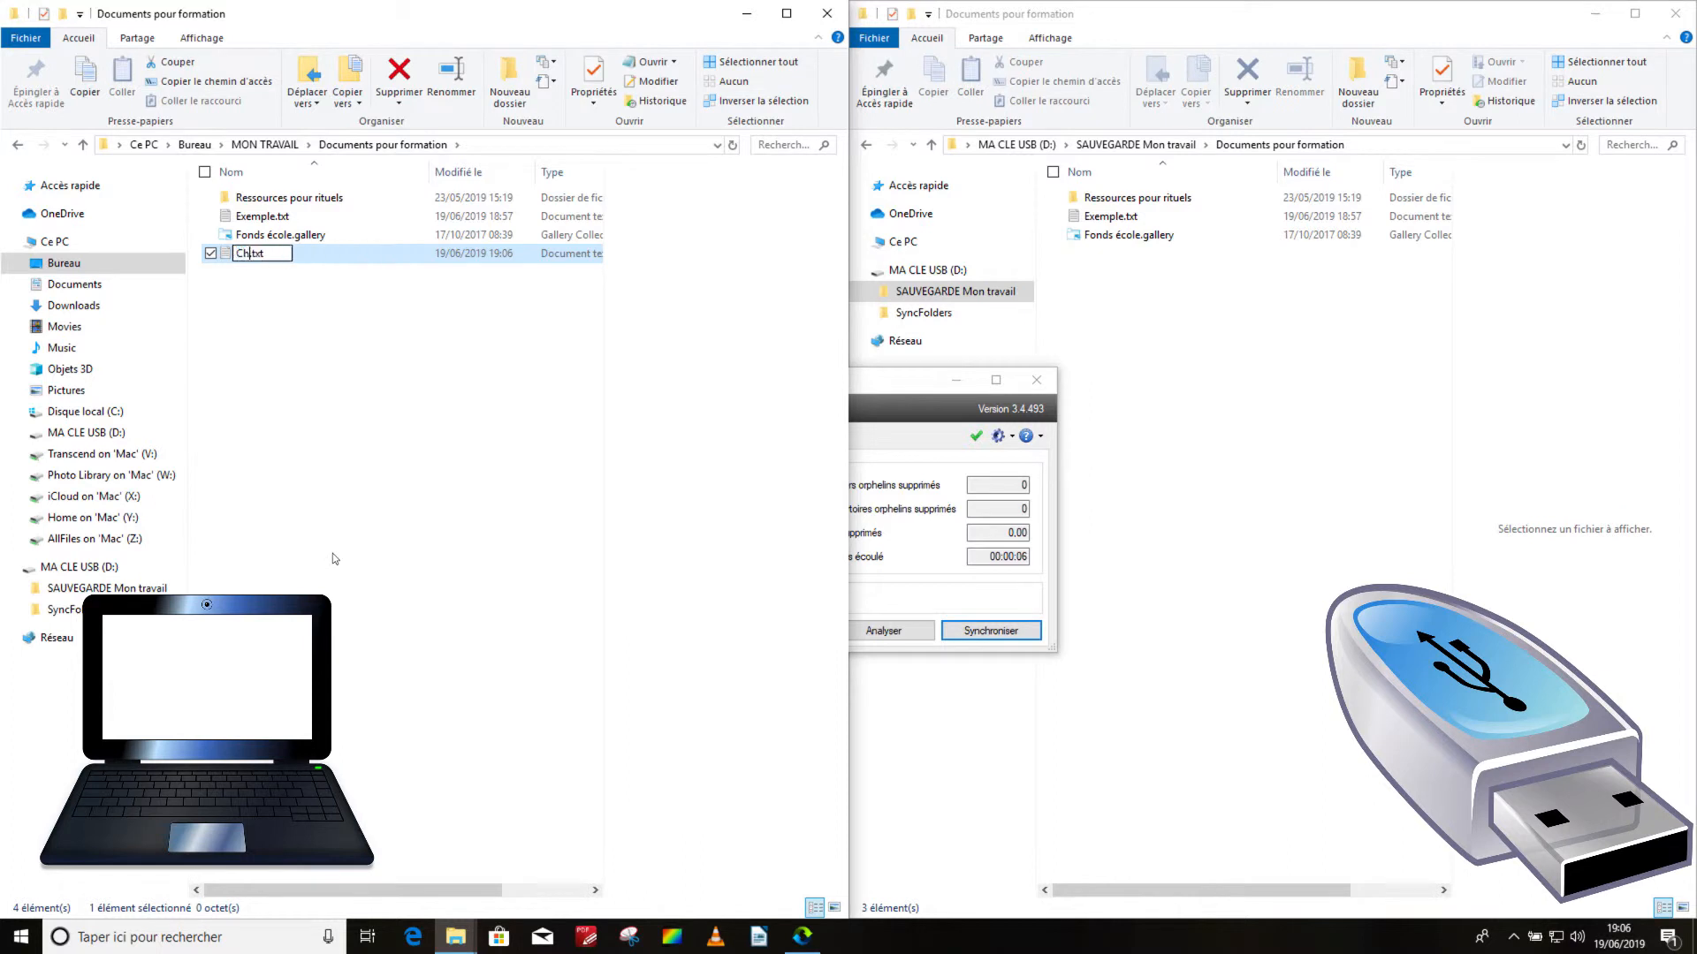
{"action": "key", "text": "Return"}
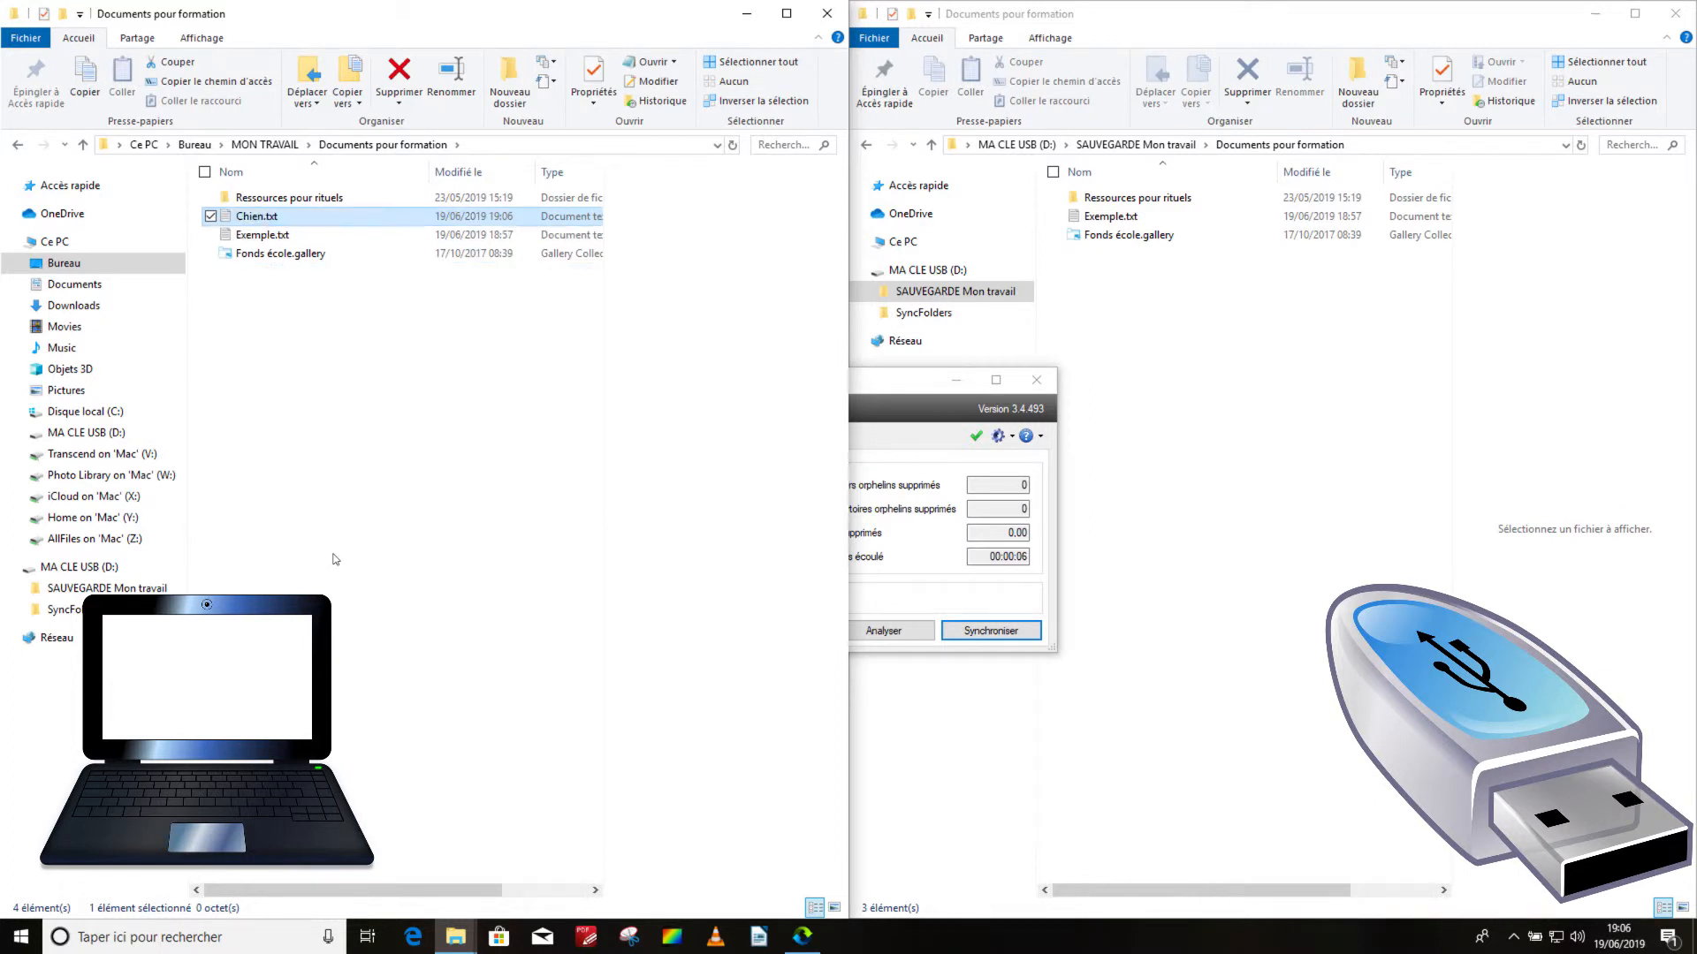
- Delete Exemple.txt from the Documents pour formation subfolder of the desktop's MON TRAVAIL
{"action": "left_click", "coordinate": [378, 327]}
{"action": "left_click", "coordinate": [258, 236]}
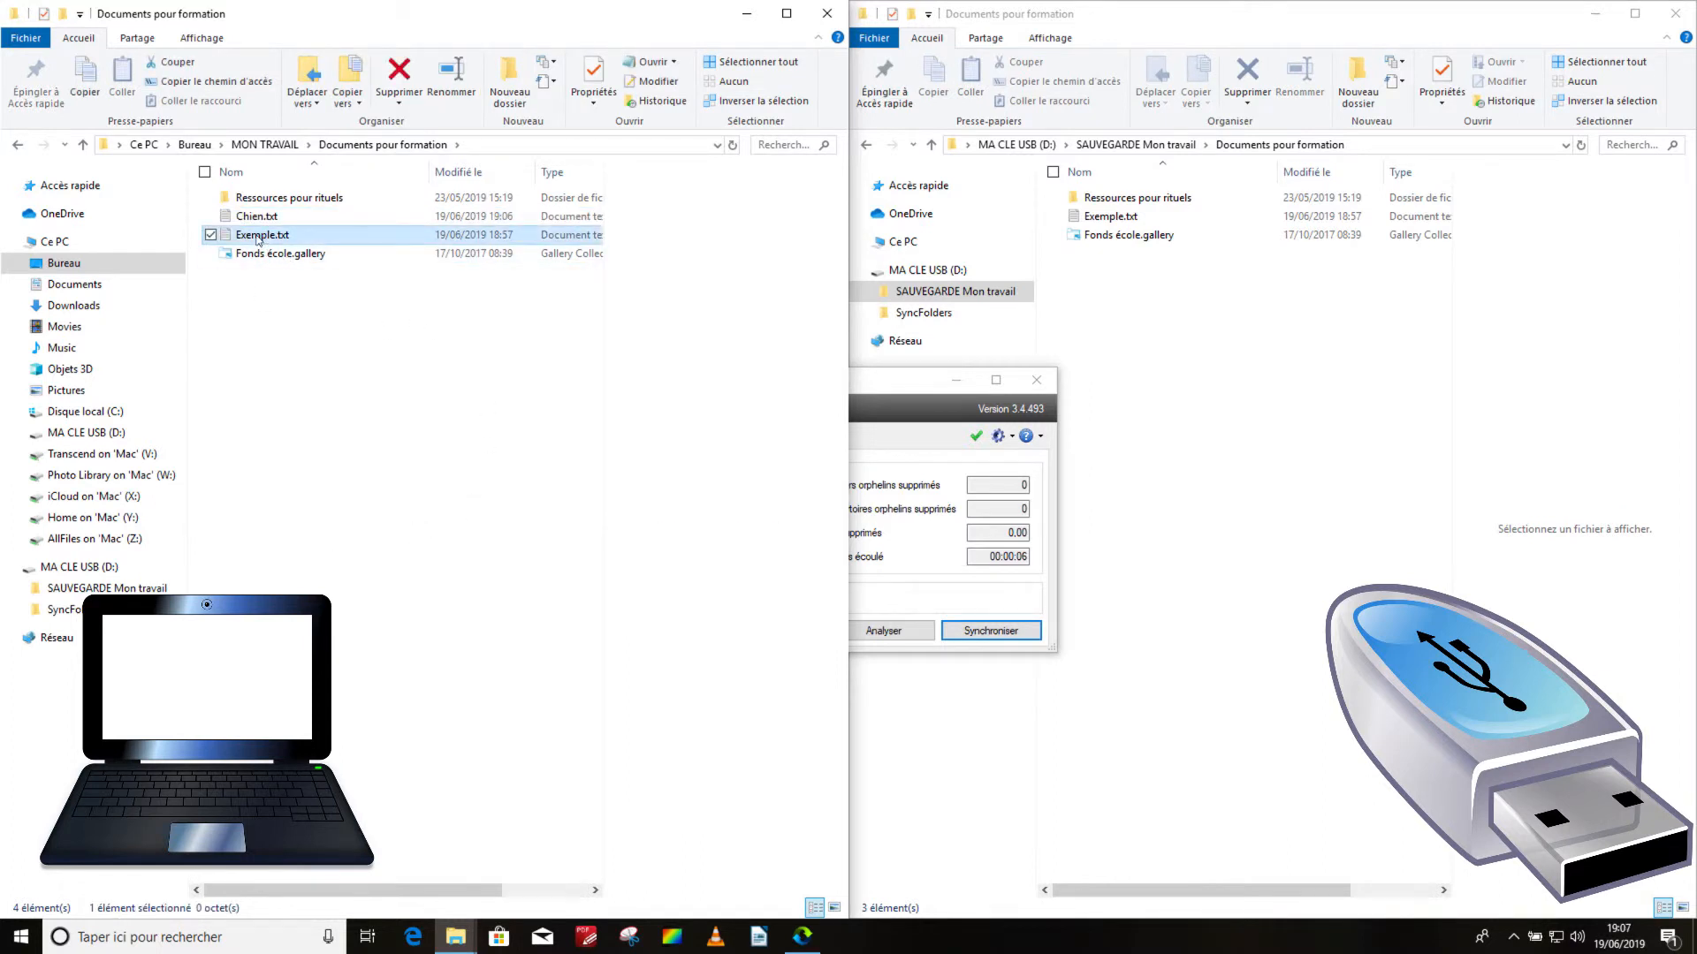
{"action": "left_click", "coordinate": [399, 72]}
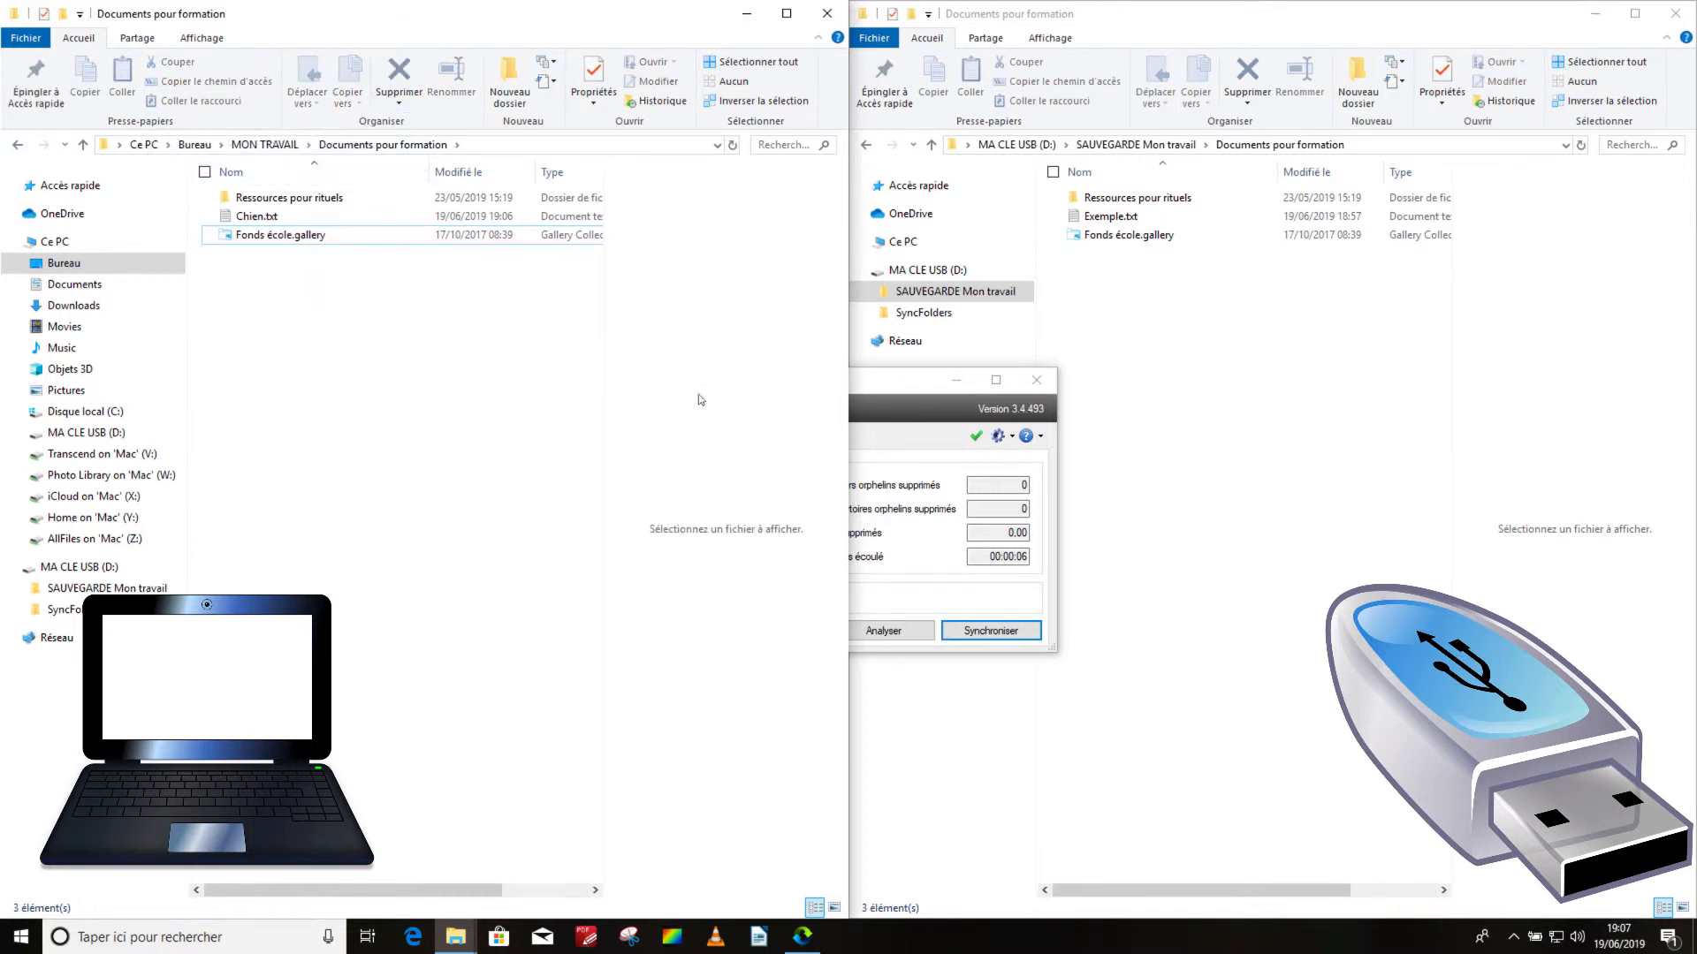
- Synchronize the rule again in SyncFolders to carry the added and deleted files over to the USB backup
{"action": "left_click", "coordinate": [863, 394]}
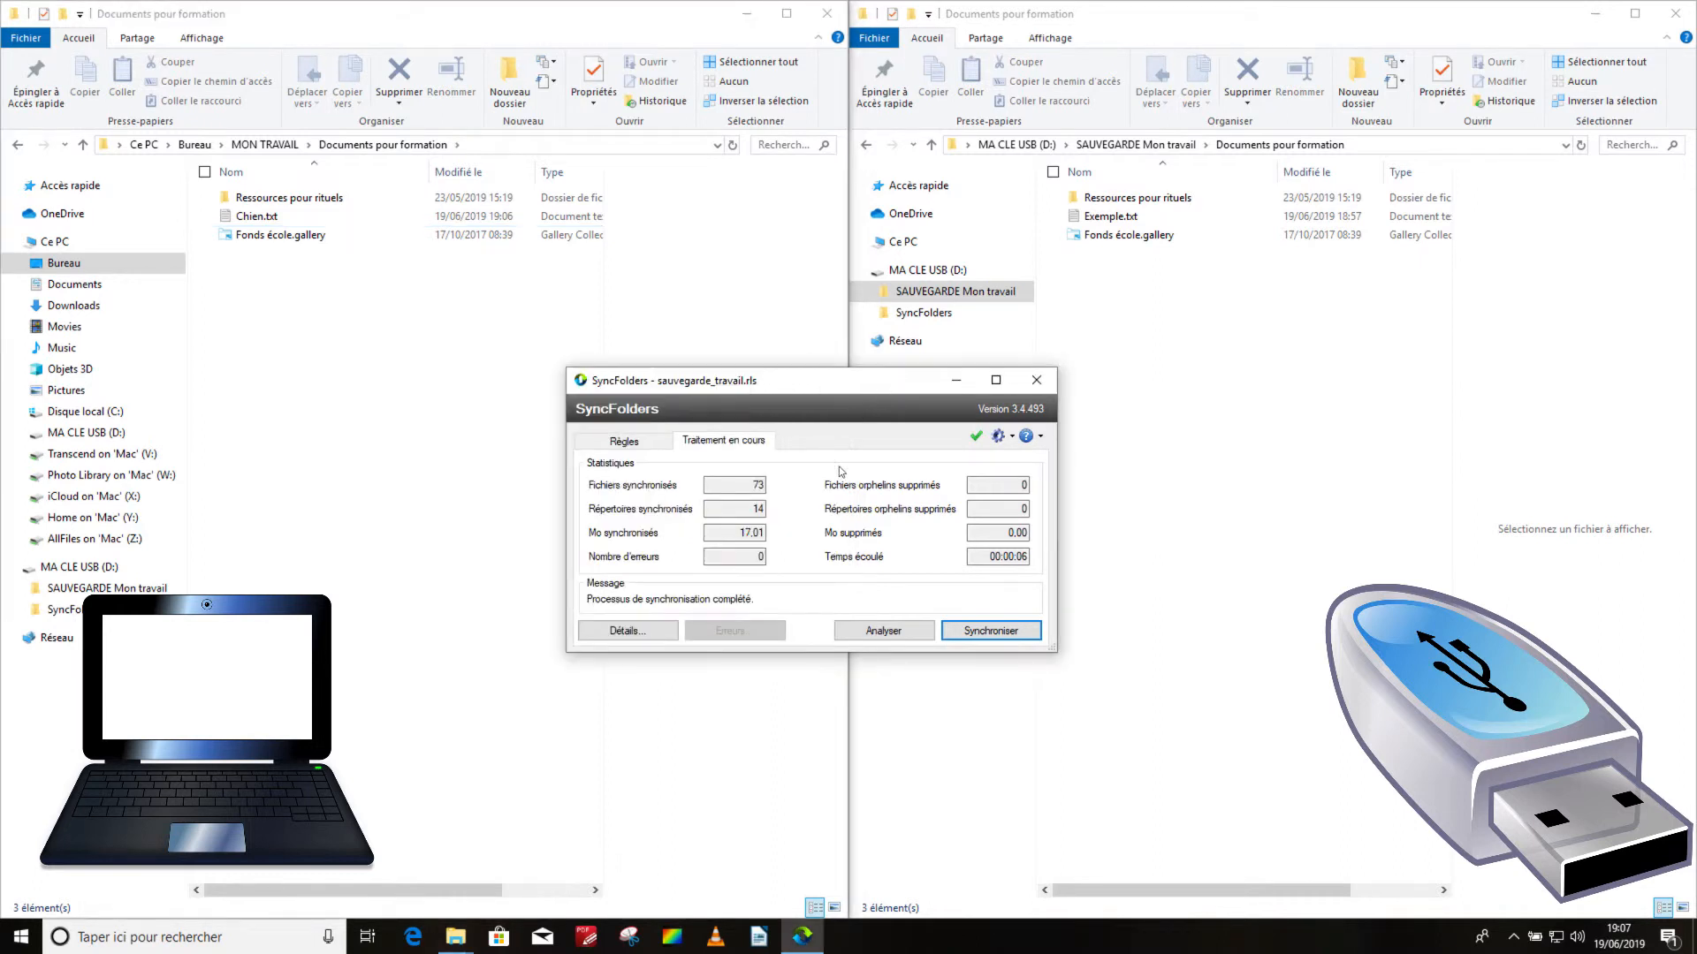
{"action": "left_click", "coordinate": [992, 631]}
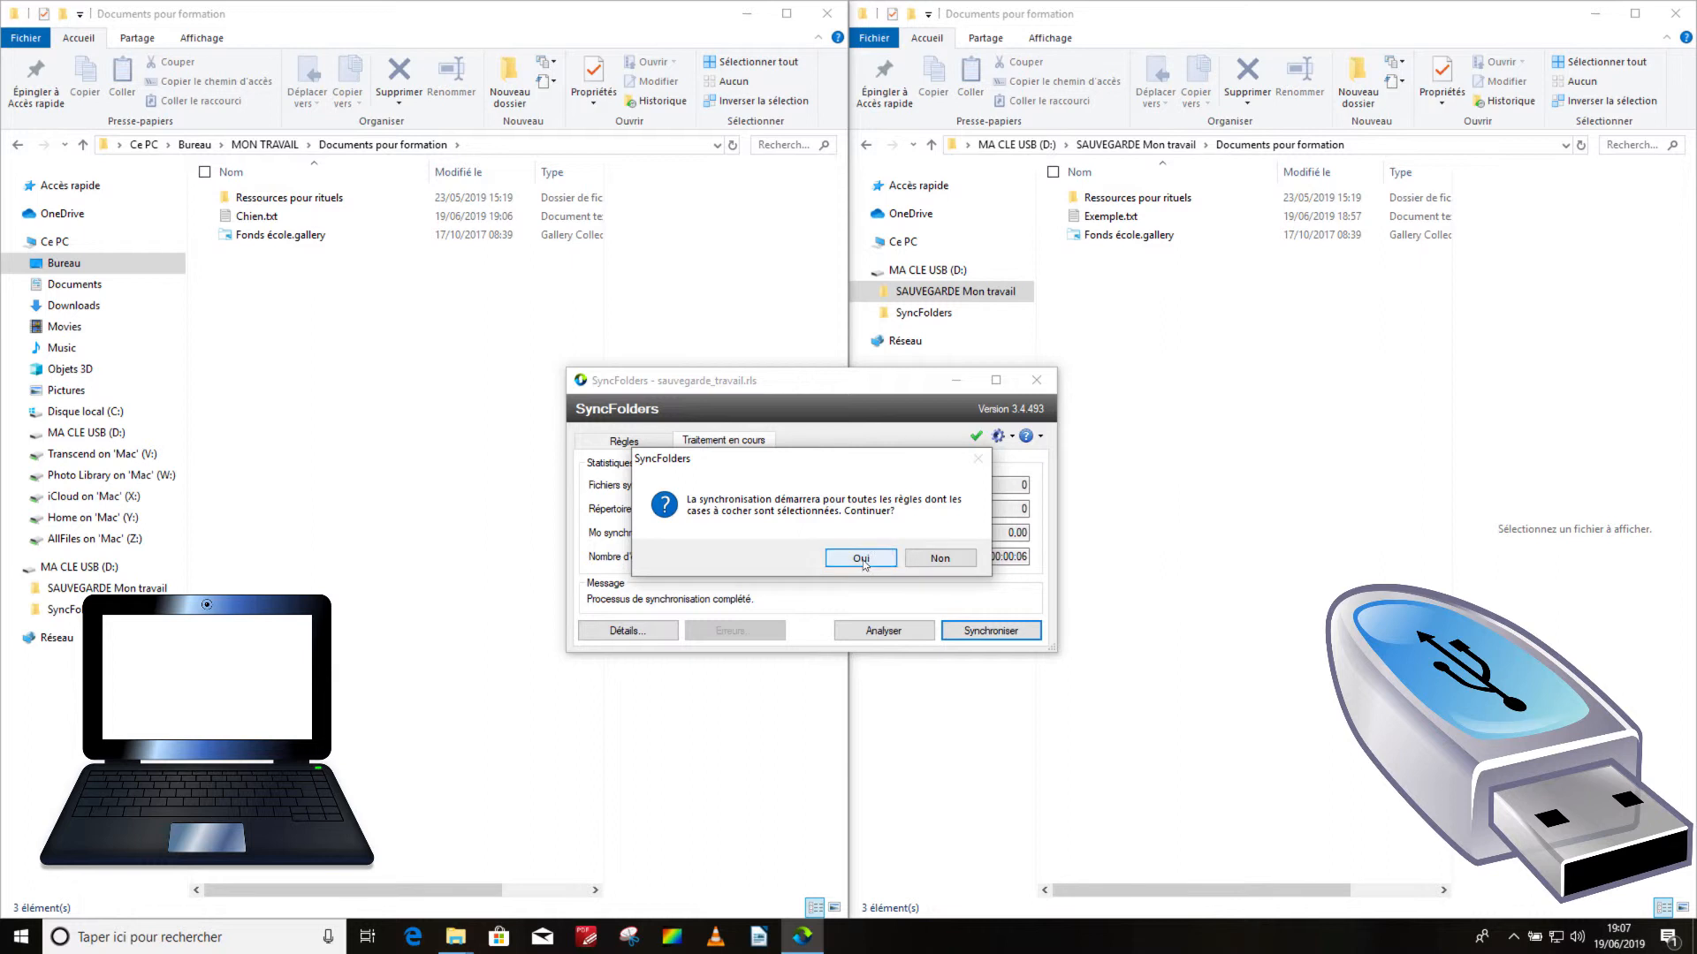
{"action": "left_click", "coordinate": [866, 563]}
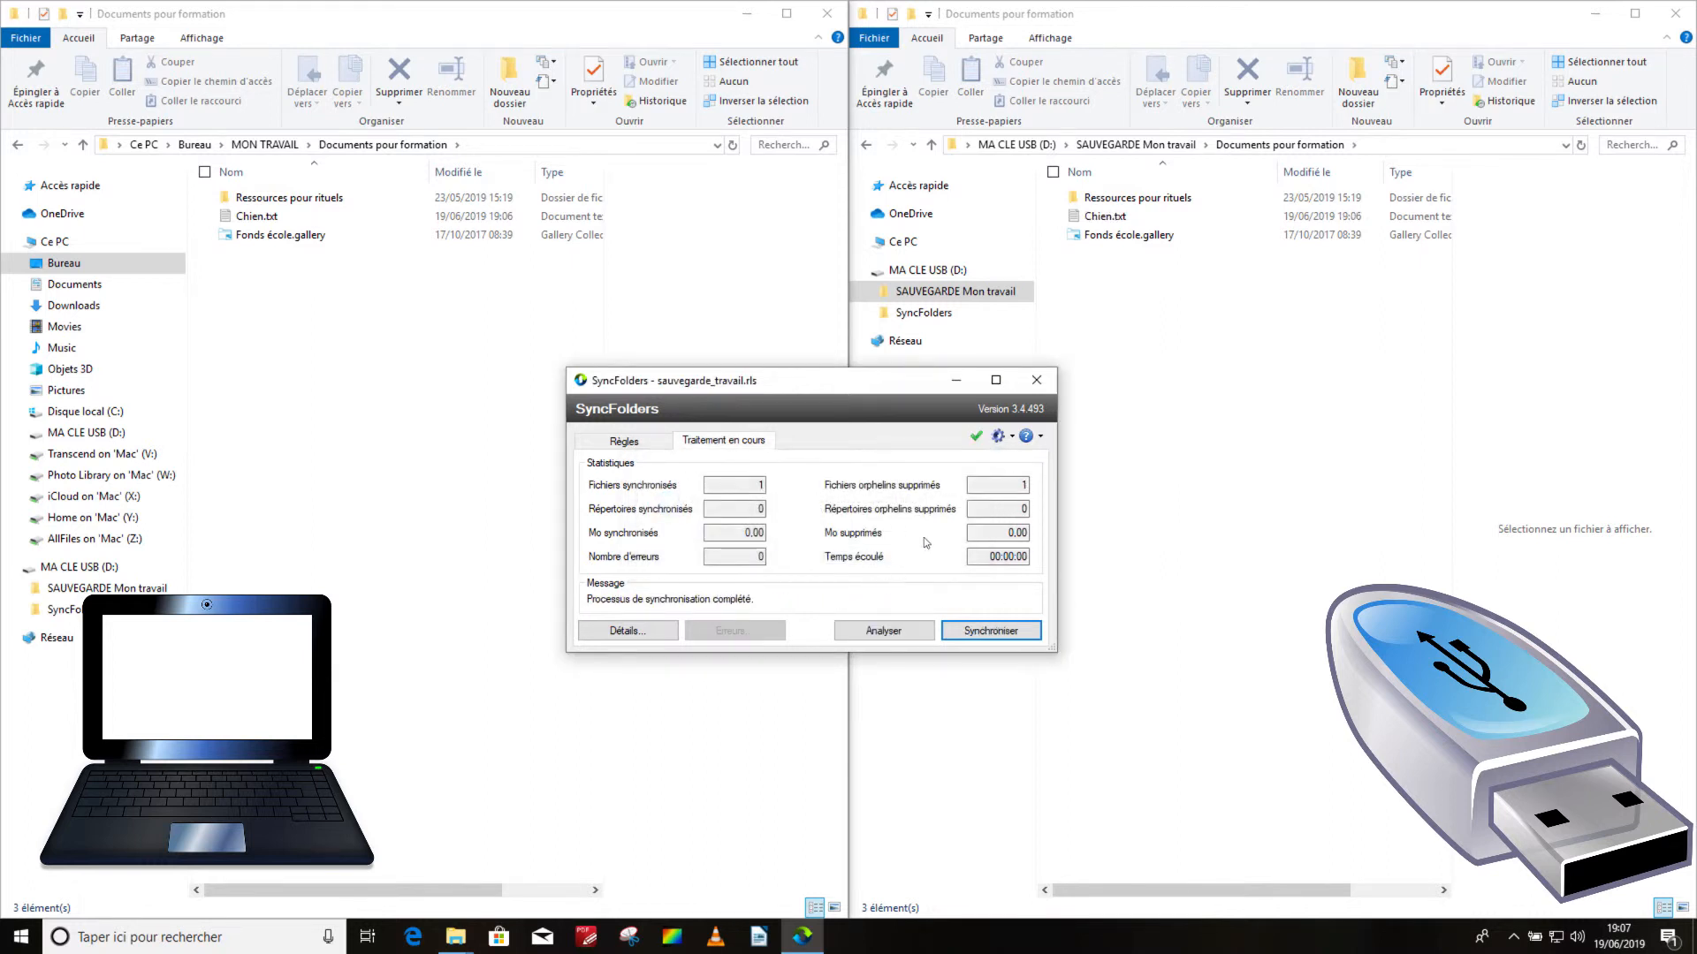
- Examine the USB backup's Chien.txt, and find Exemple.txt in the dated subfolder of SAUVEGARDE Mon travail's .SyncFolders History
{"action": "left_click", "coordinate": [1093, 218]}
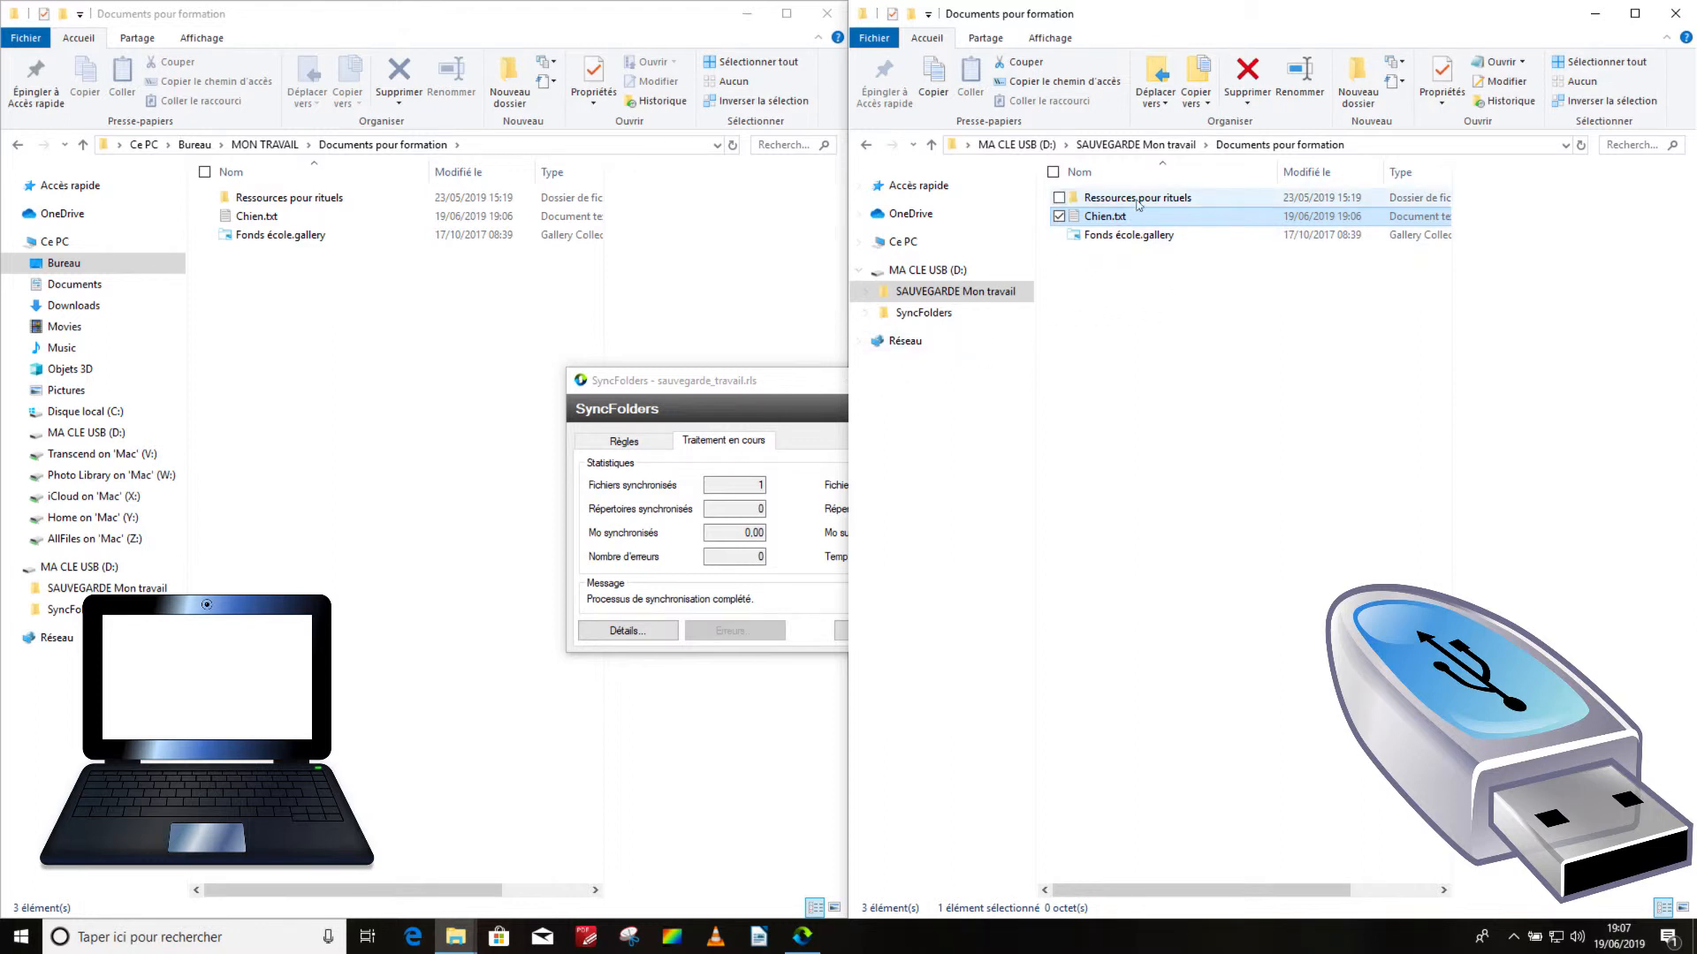
{"action": "left_click", "coordinate": [1016, 144]}
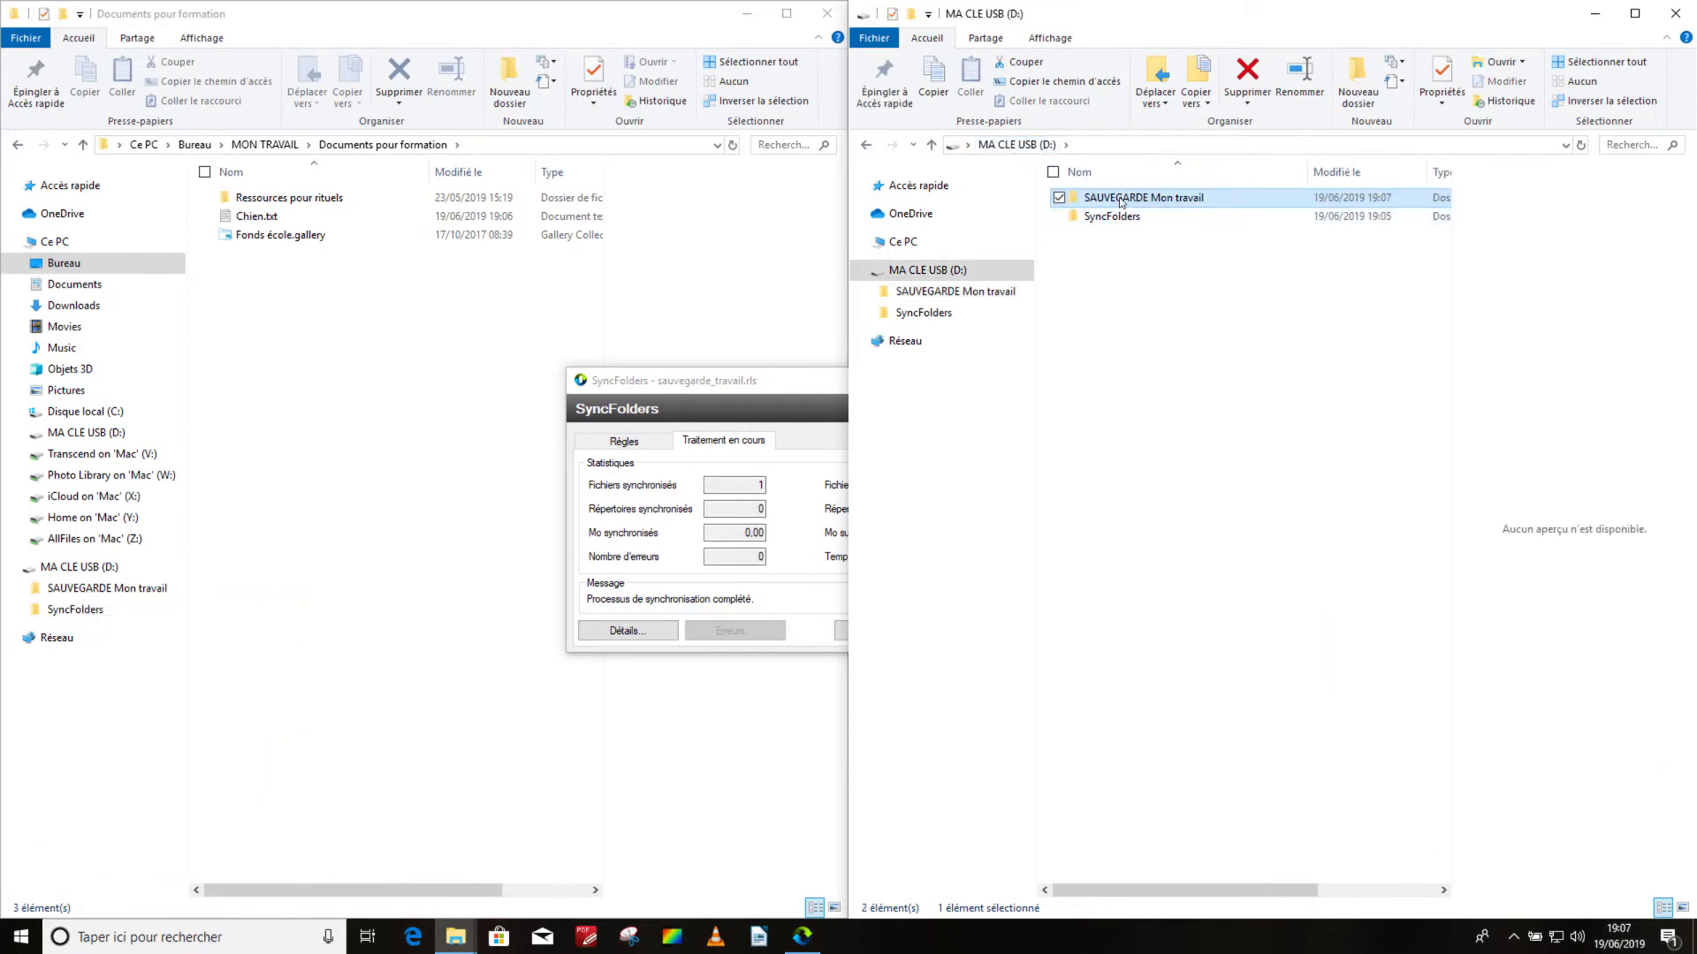
{"action": "double_click", "coordinate": [1121, 198]}
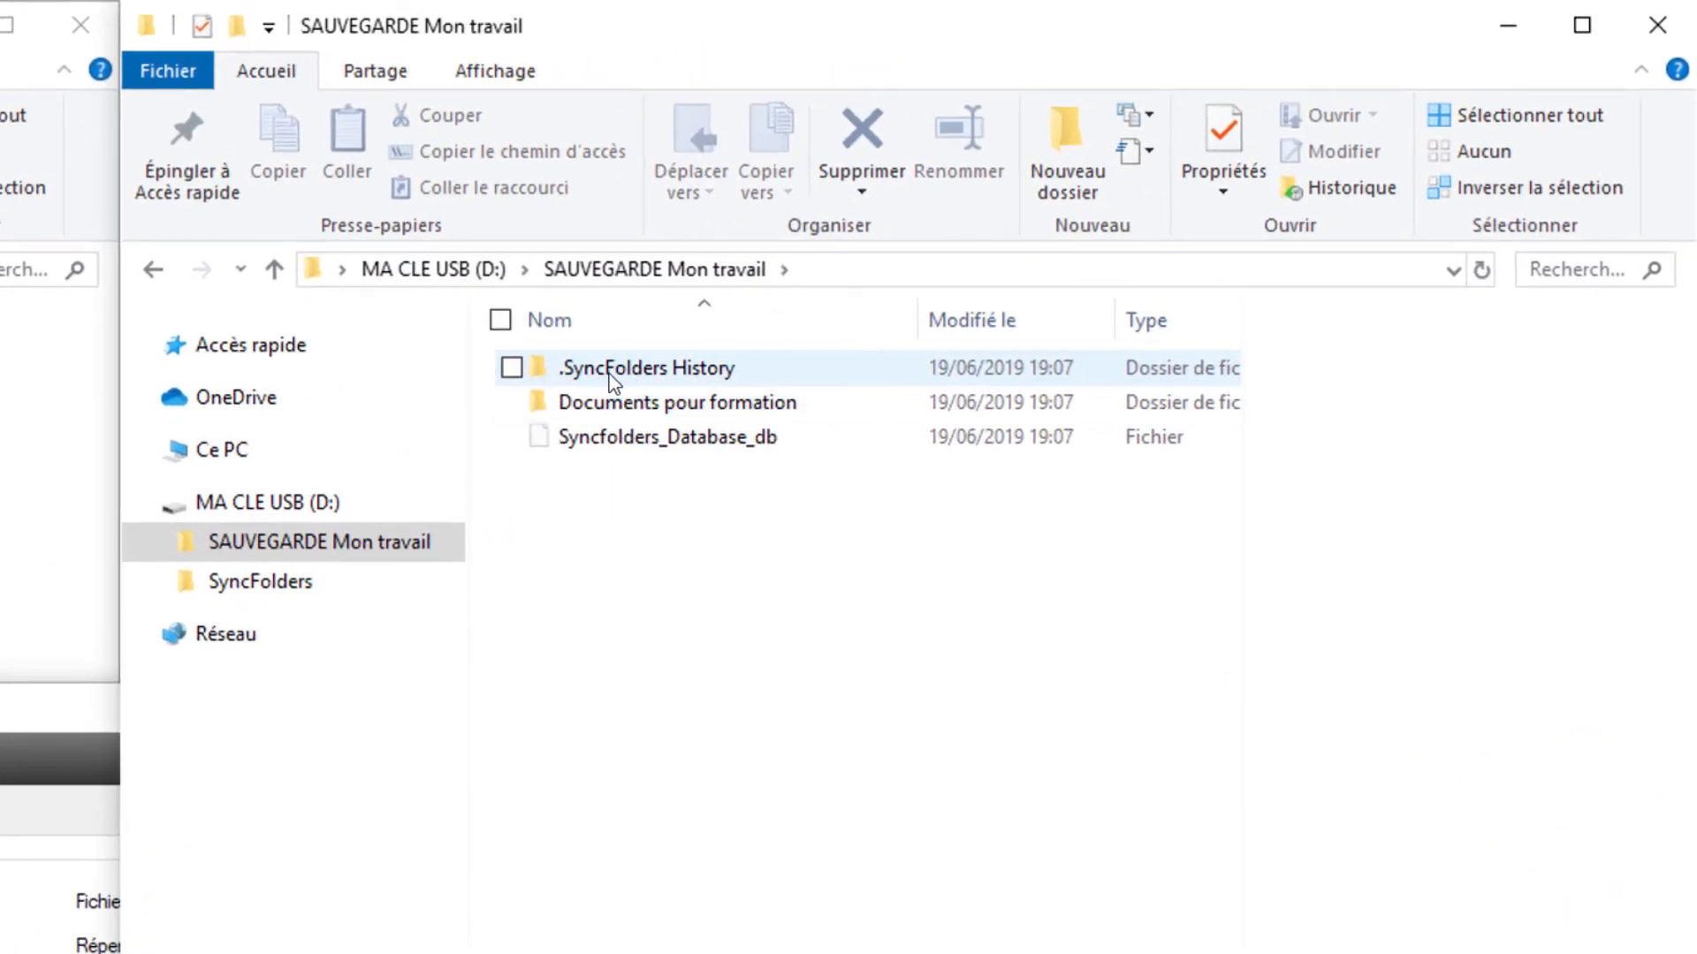
{"action": "double_click", "coordinate": [711, 371]}
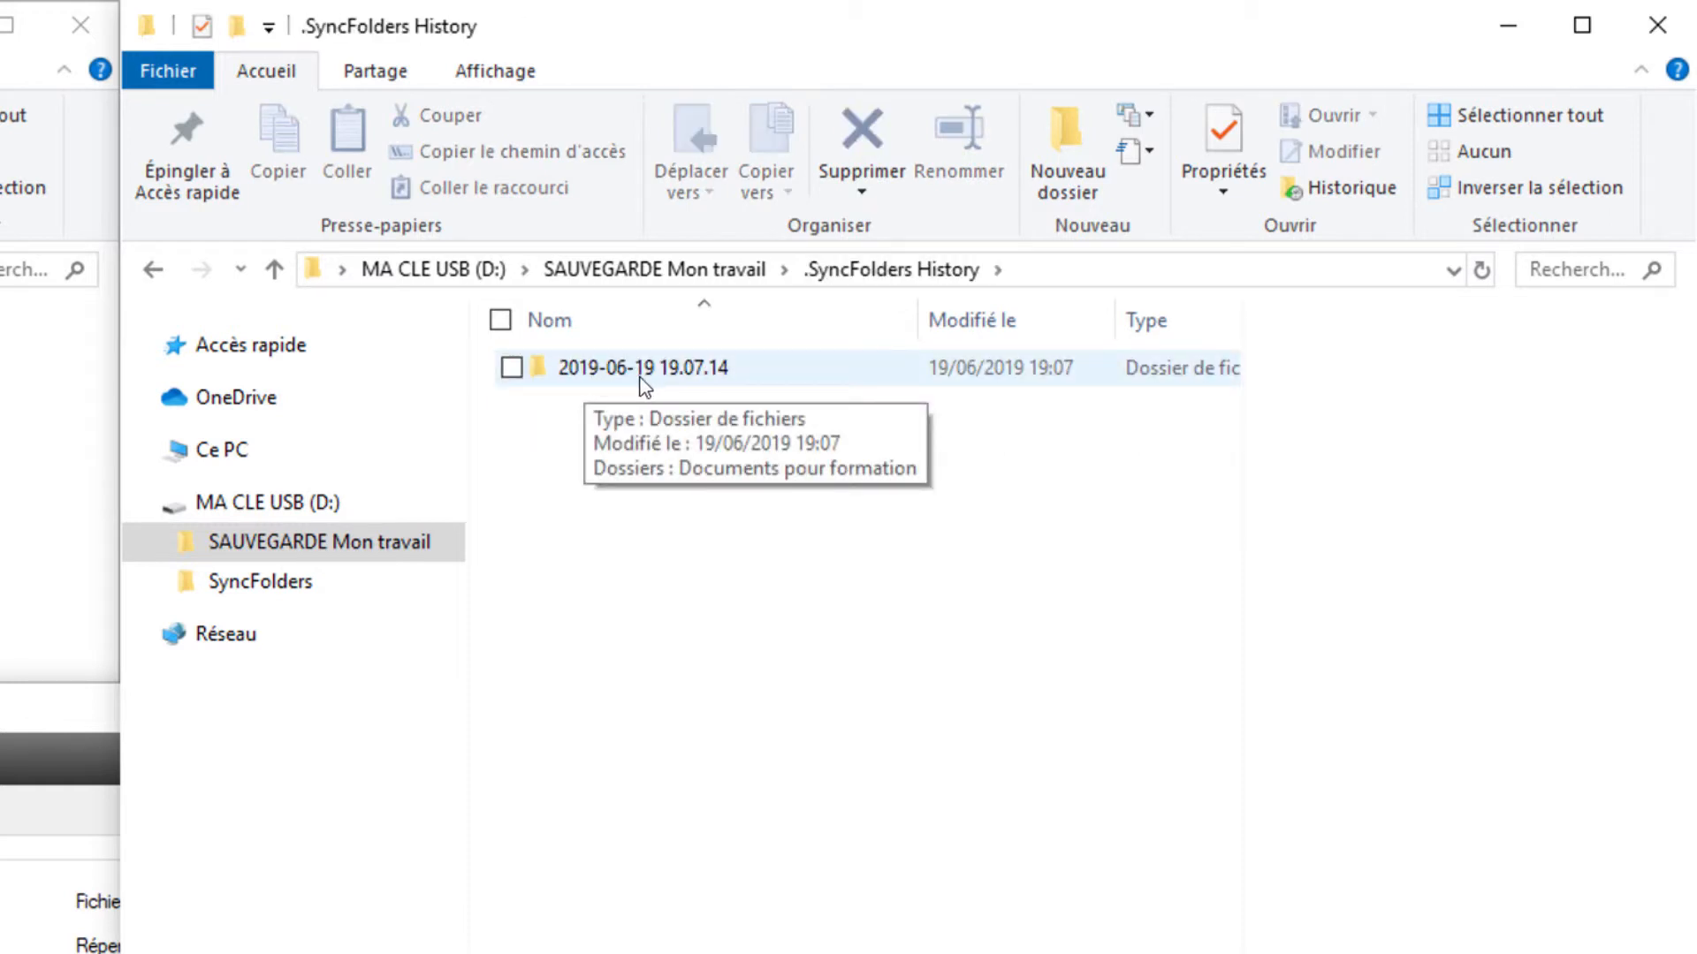
{"action": "double_click", "coordinate": [704, 375]}
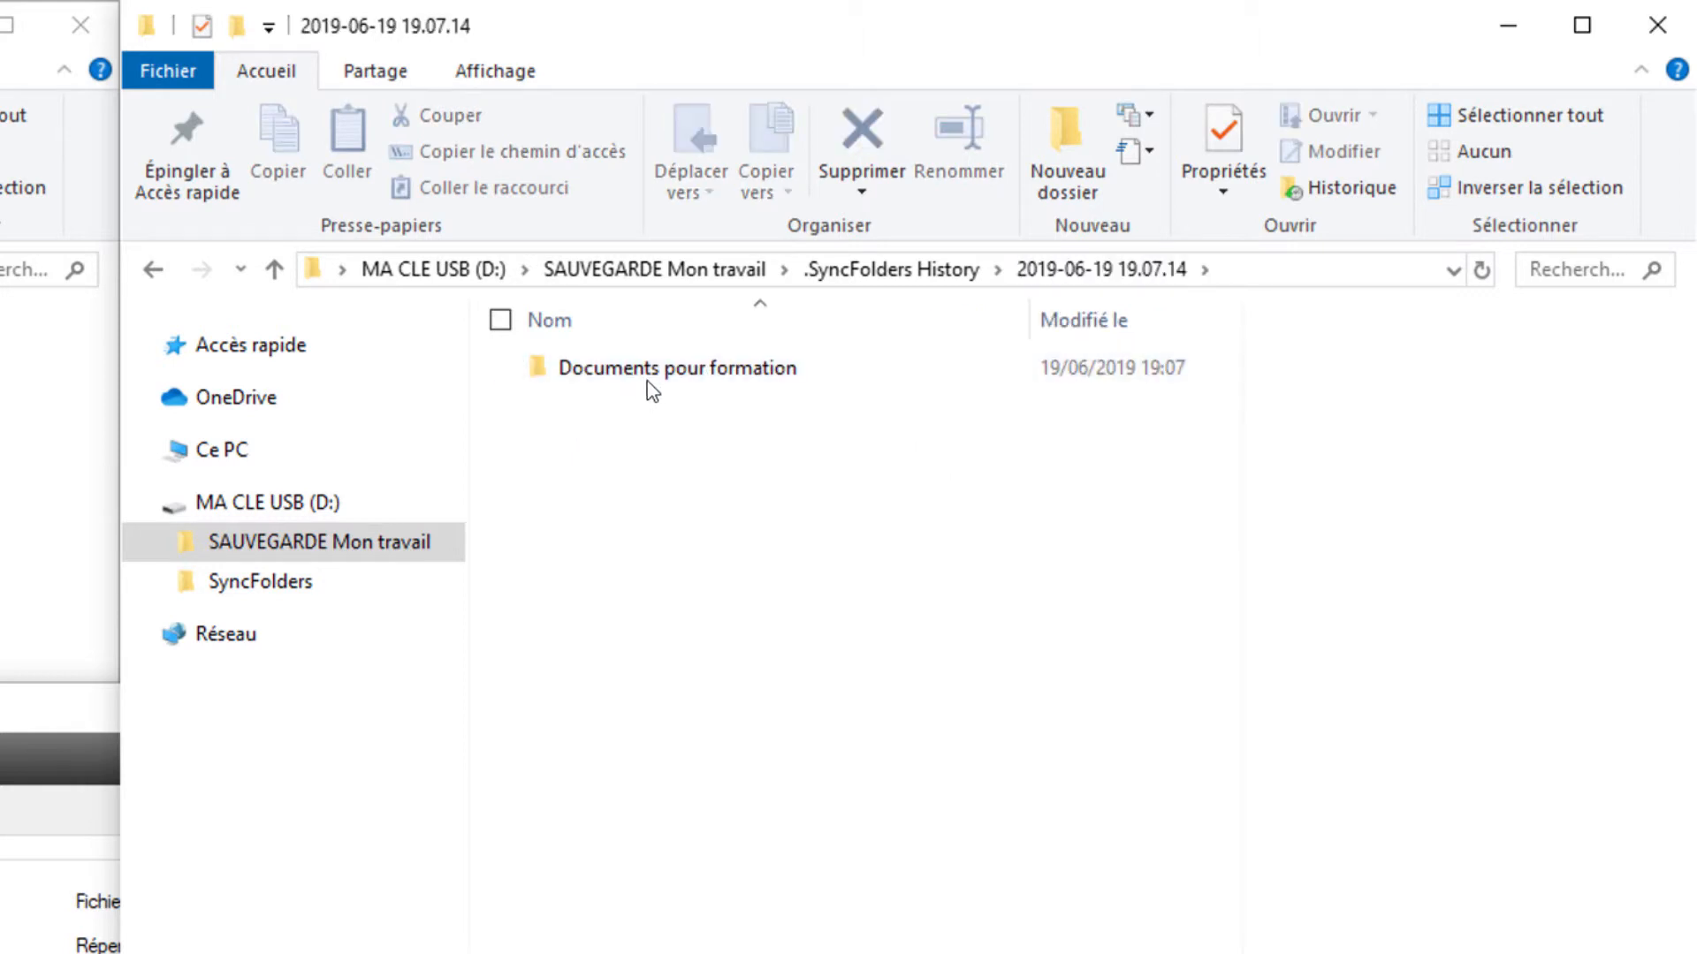
{"action": "left_click", "coordinate": [662, 373]}
{"action": "double_click", "coordinate": [661, 369]}
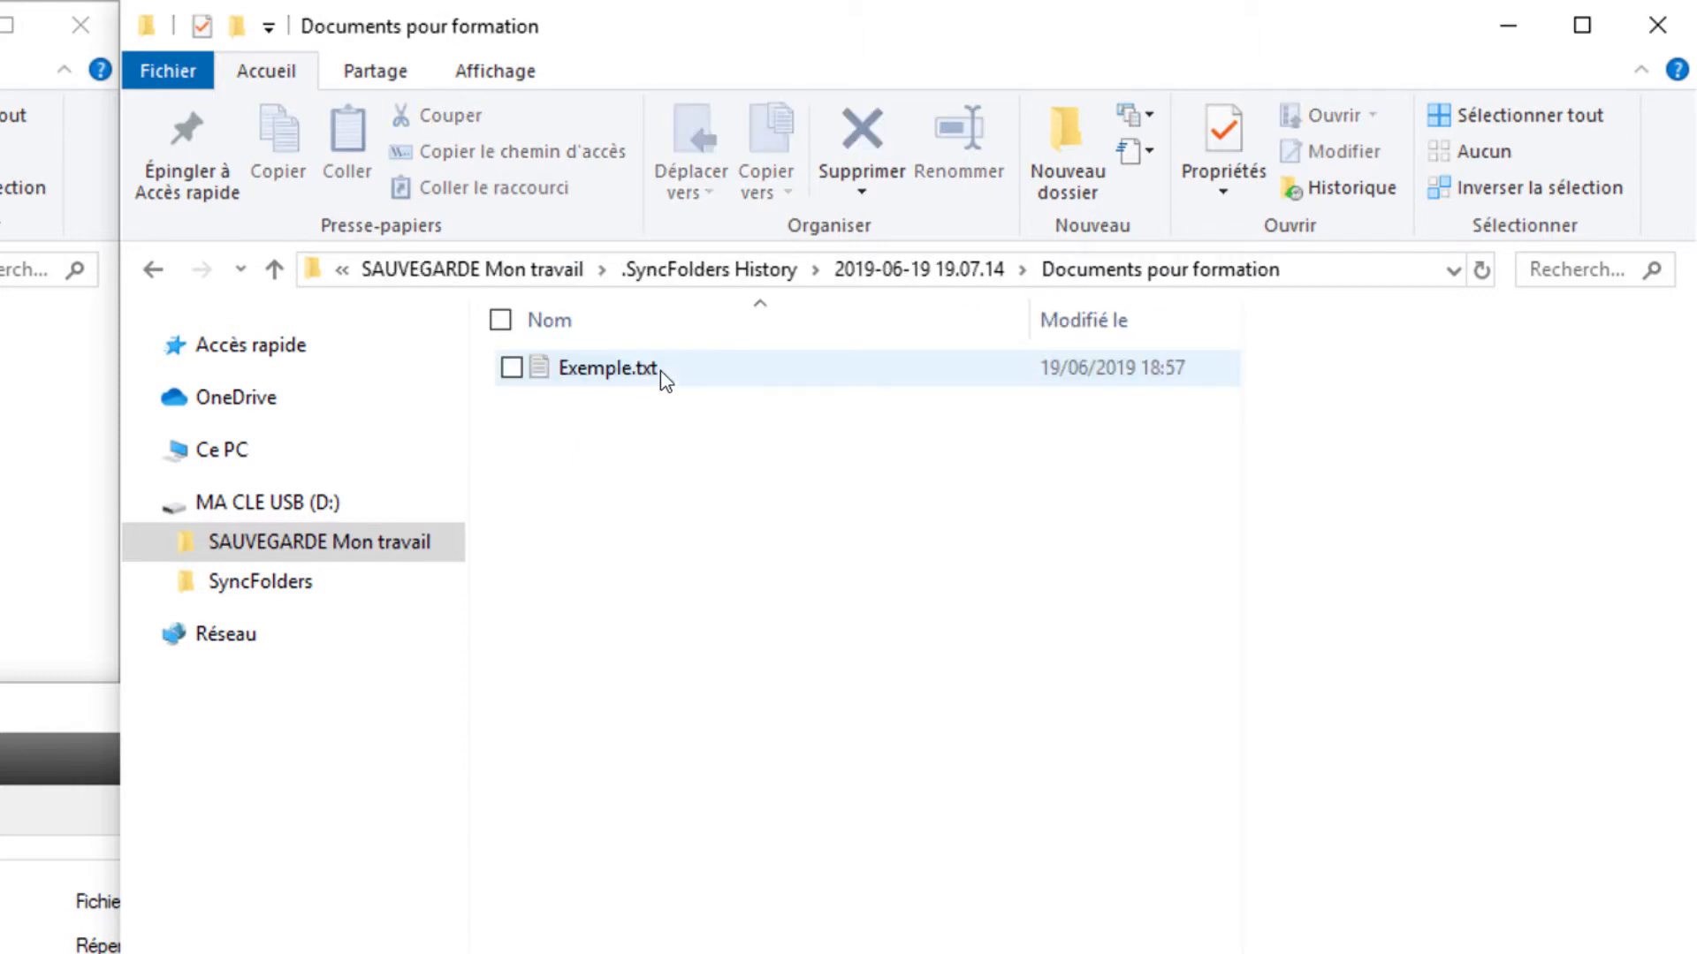
{"action": "left_click", "coordinate": [588, 380]}
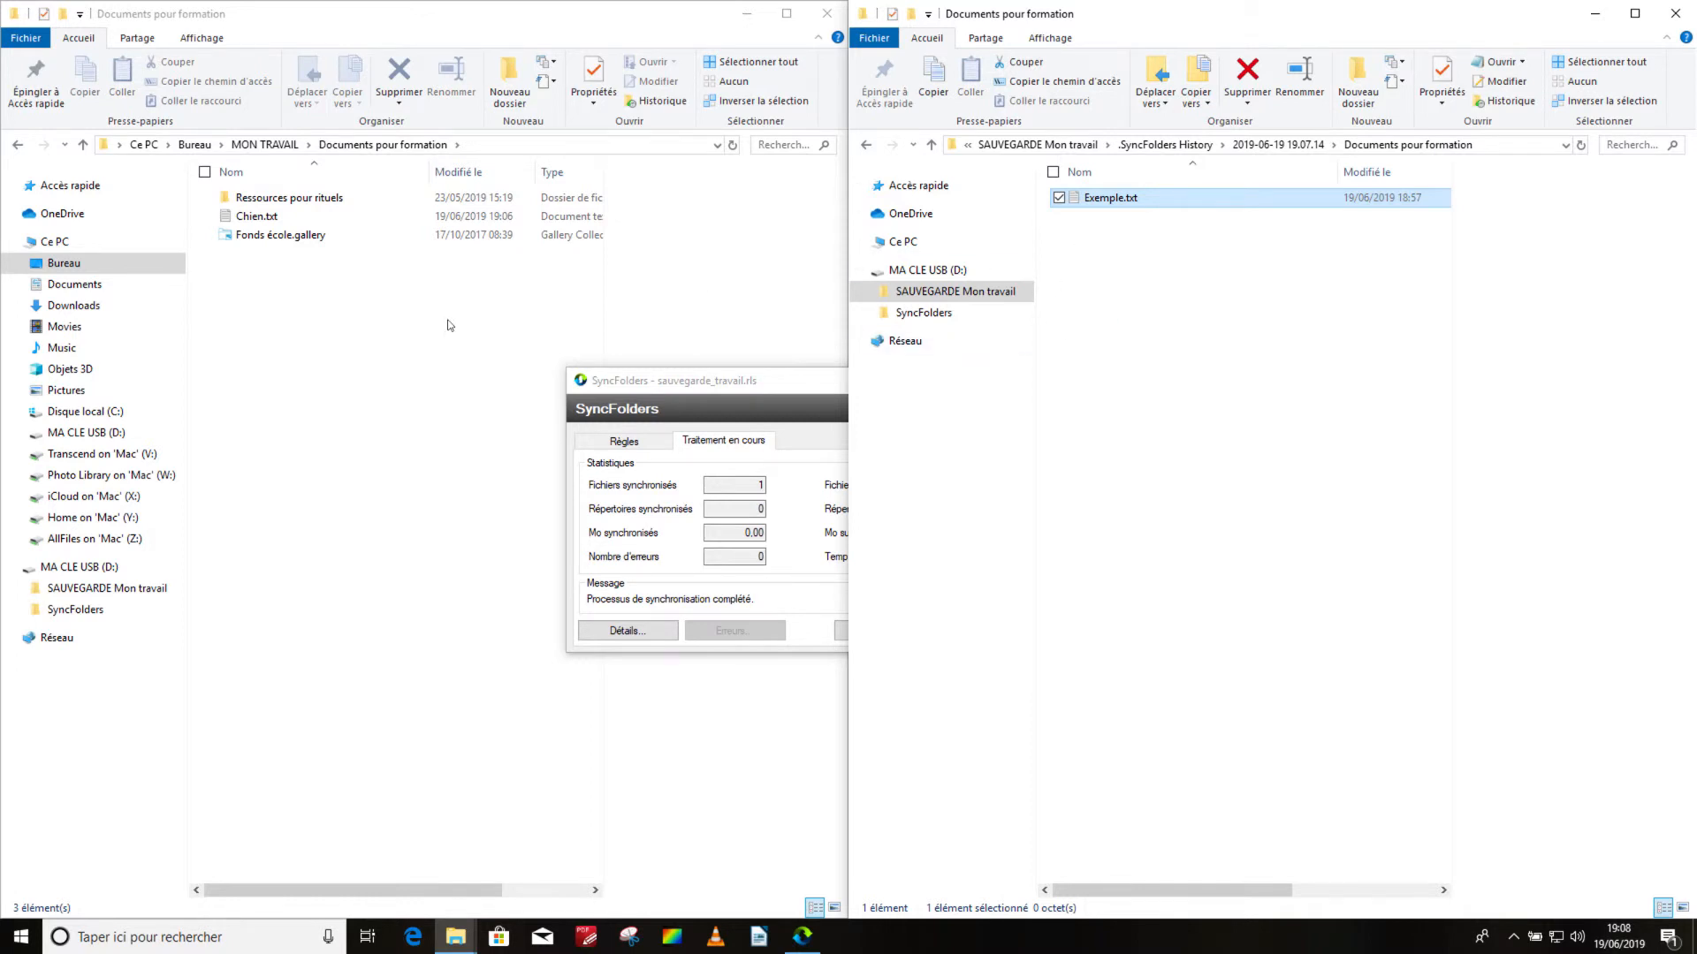
- Reopen rule 001 in SyncFolders, adjust the deletion period of its history files in the version tracking settings, and confirm the rule
{"action": "left_click", "coordinate": [729, 380]}
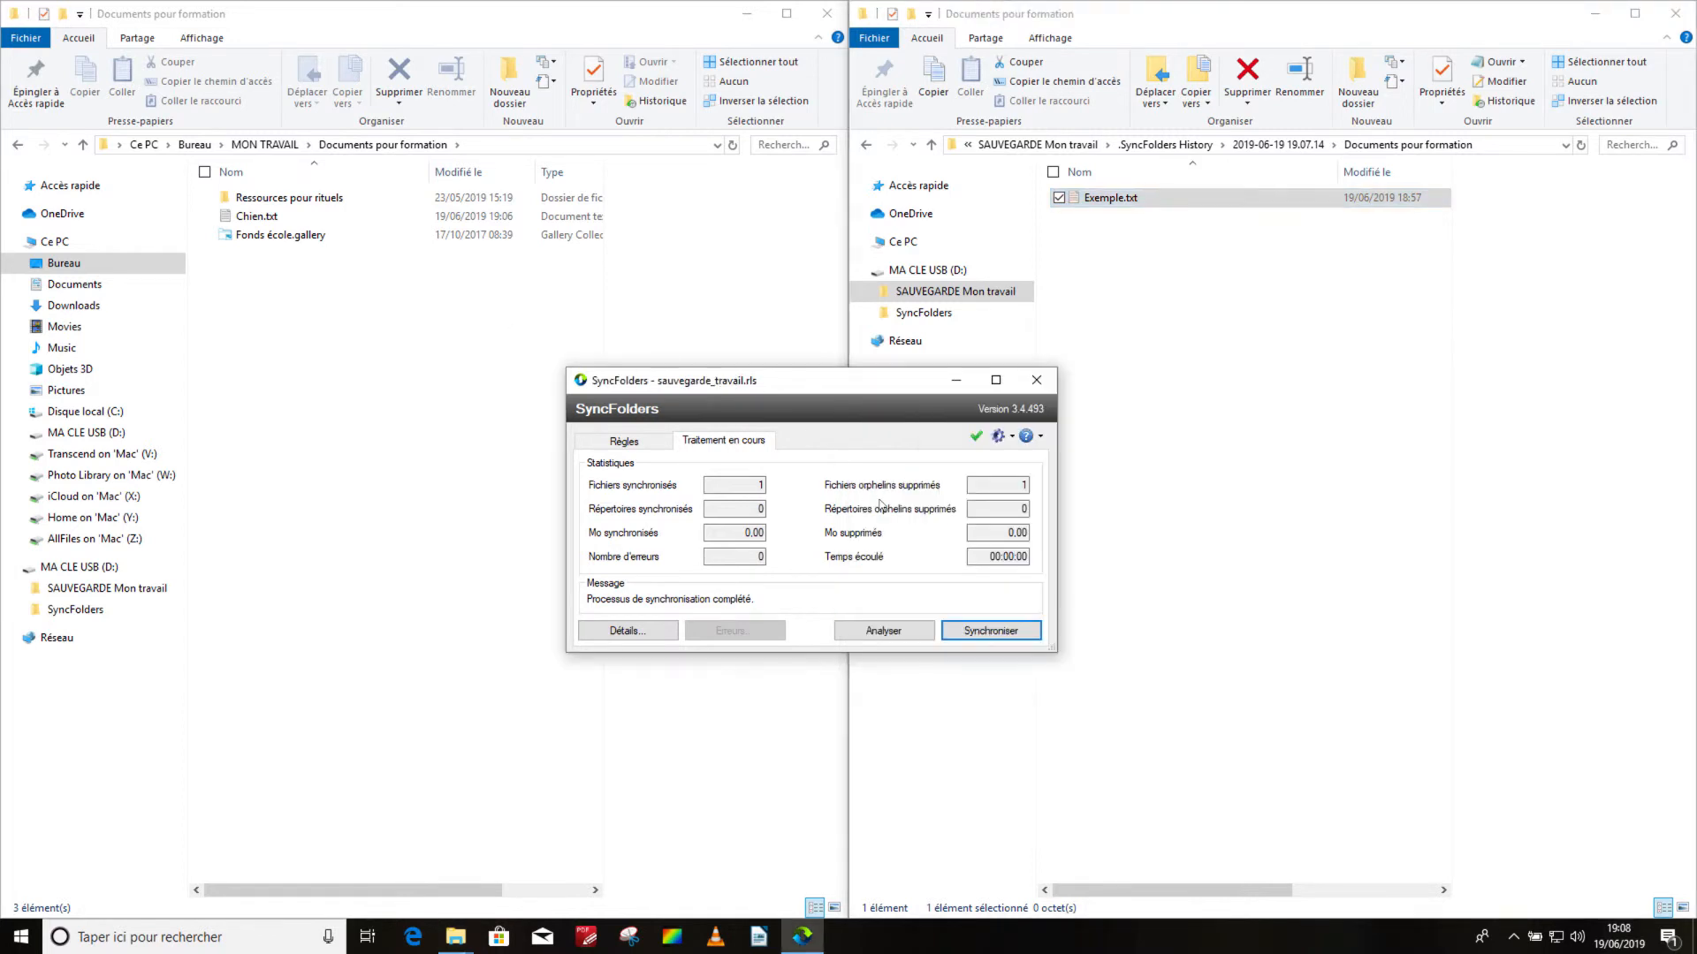
{"action": "left_click", "coordinate": [654, 447]}
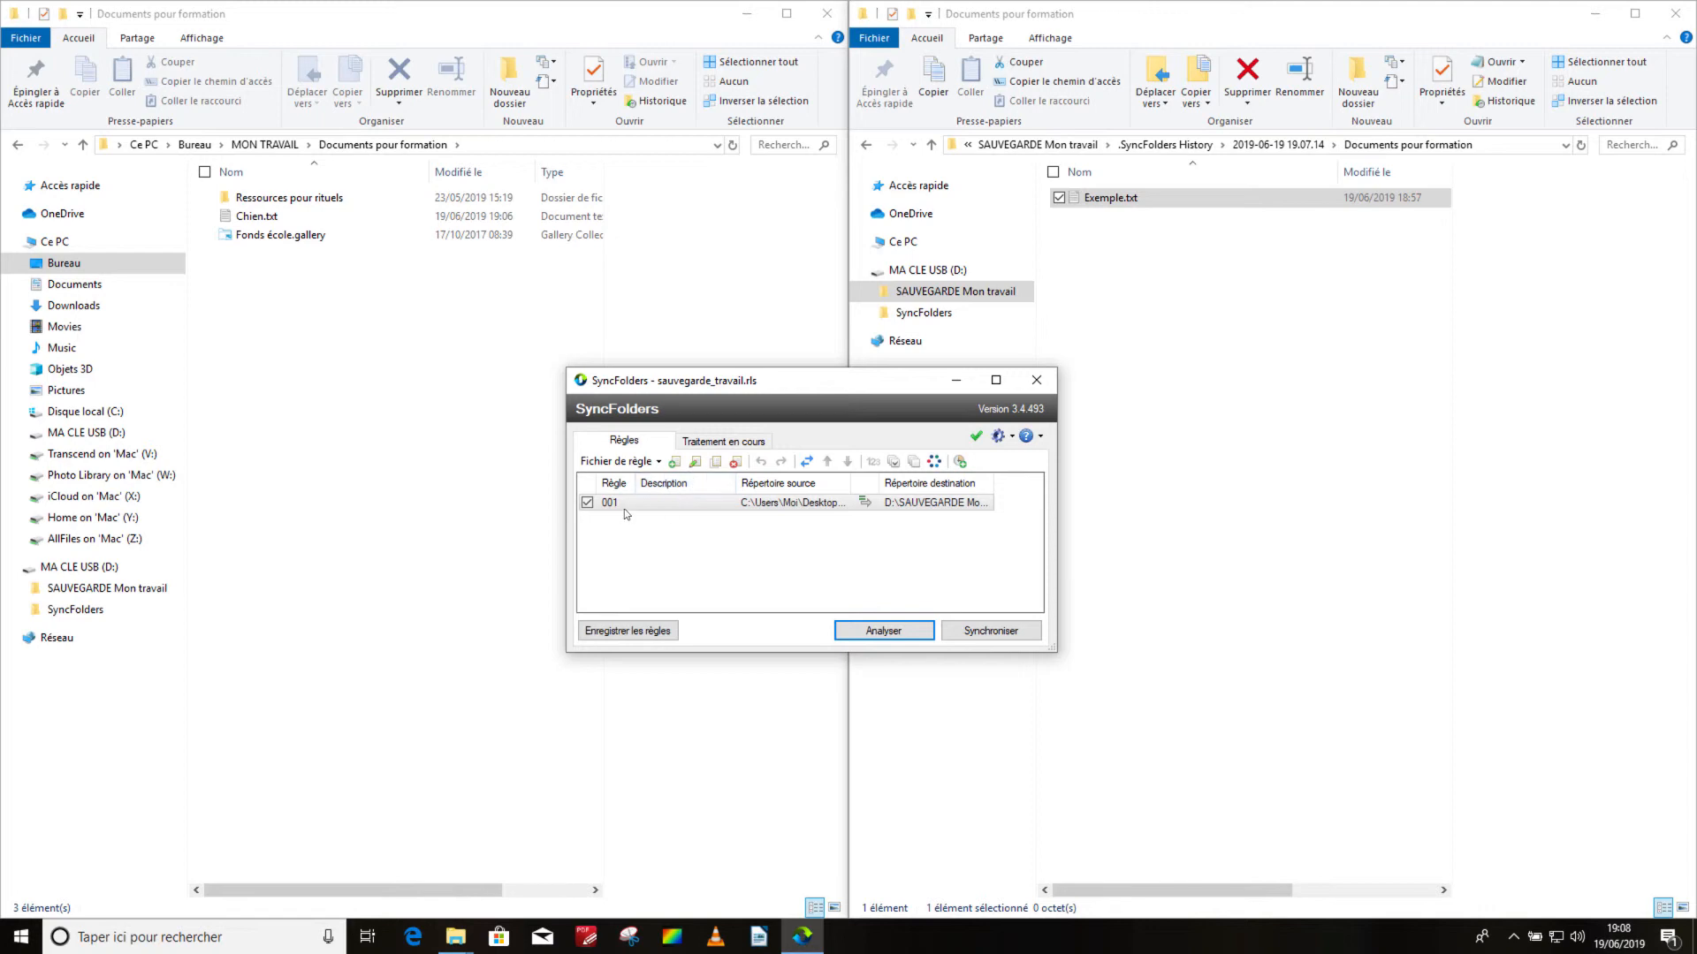
{"action": "double_click", "coordinate": [656, 501]}
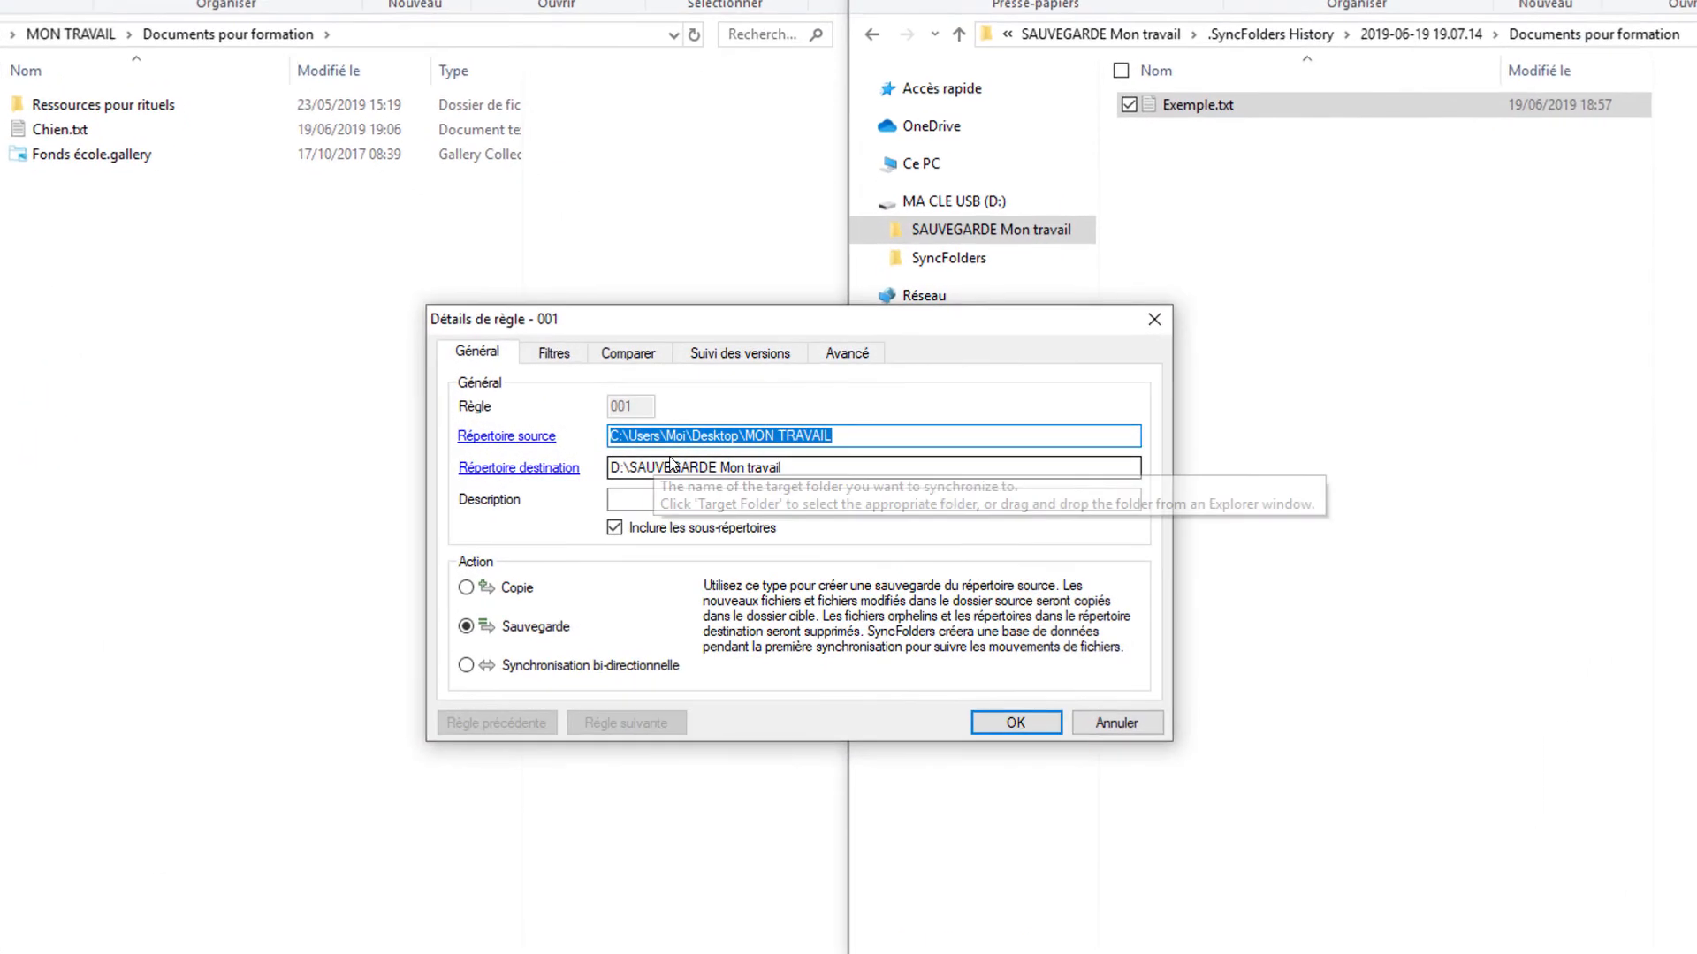
{"action": "left_click", "coordinate": [718, 357]}
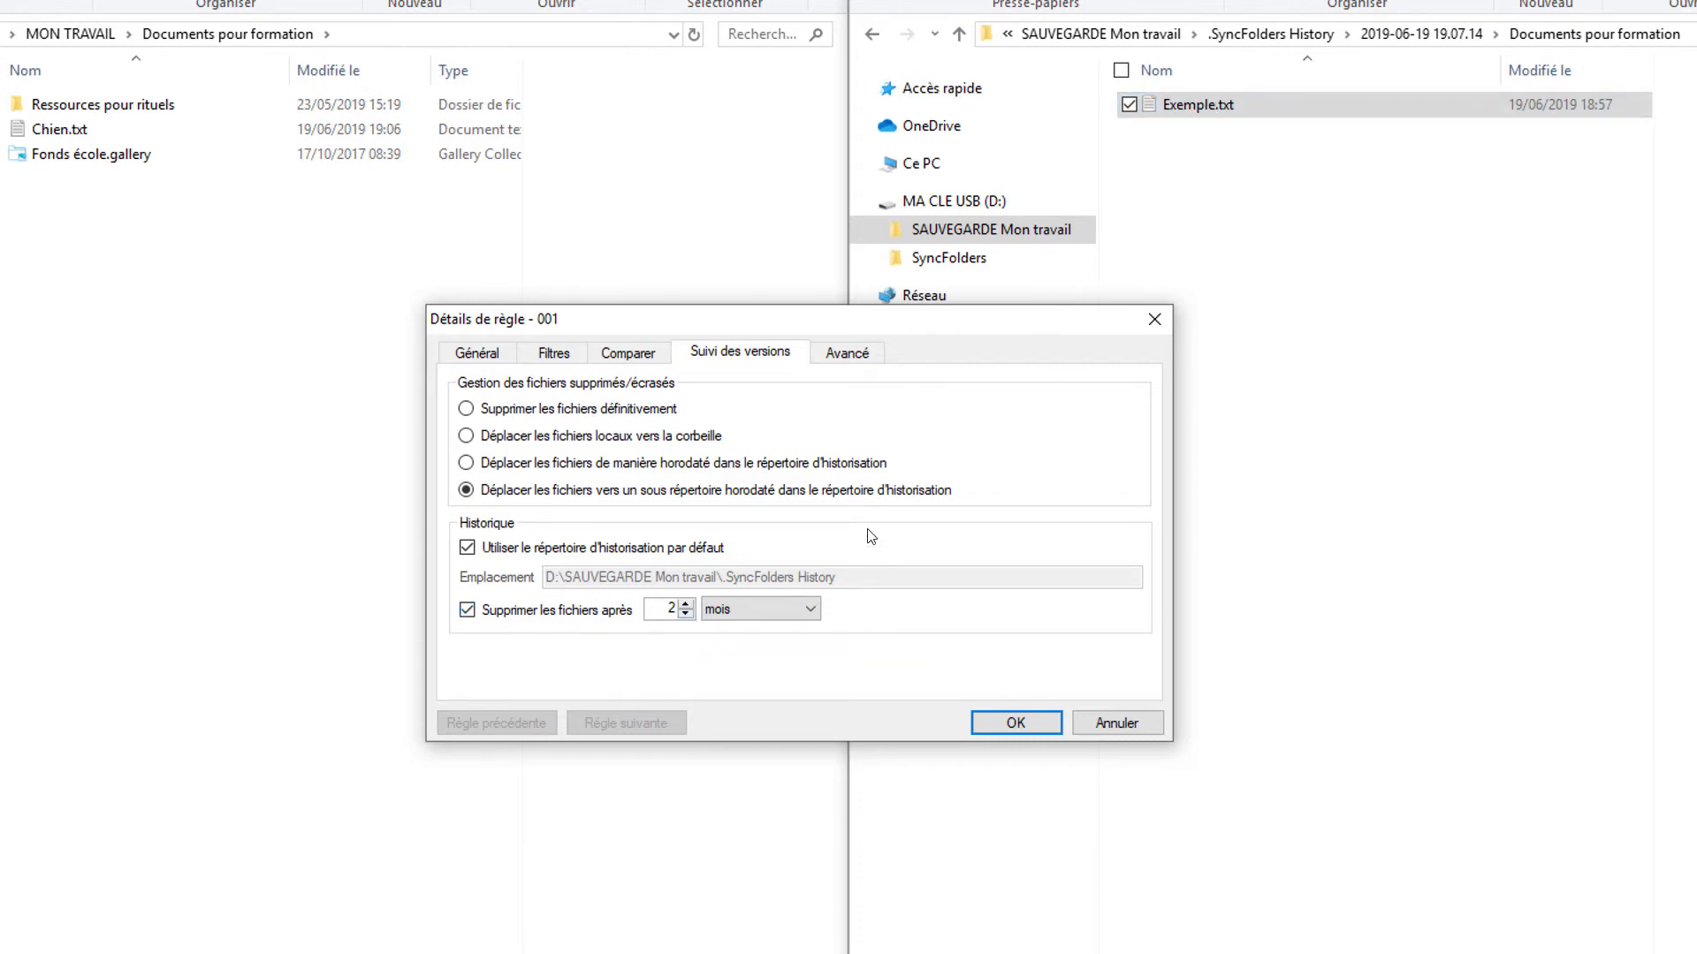
{"action": "left_click", "coordinate": [810, 608]}
{"action": "left_click", "coordinate": [765, 663]}
{"action": "left_click", "coordinate": [685, 614]}
{"action": "left_click", "coordinate": [495, 356]}
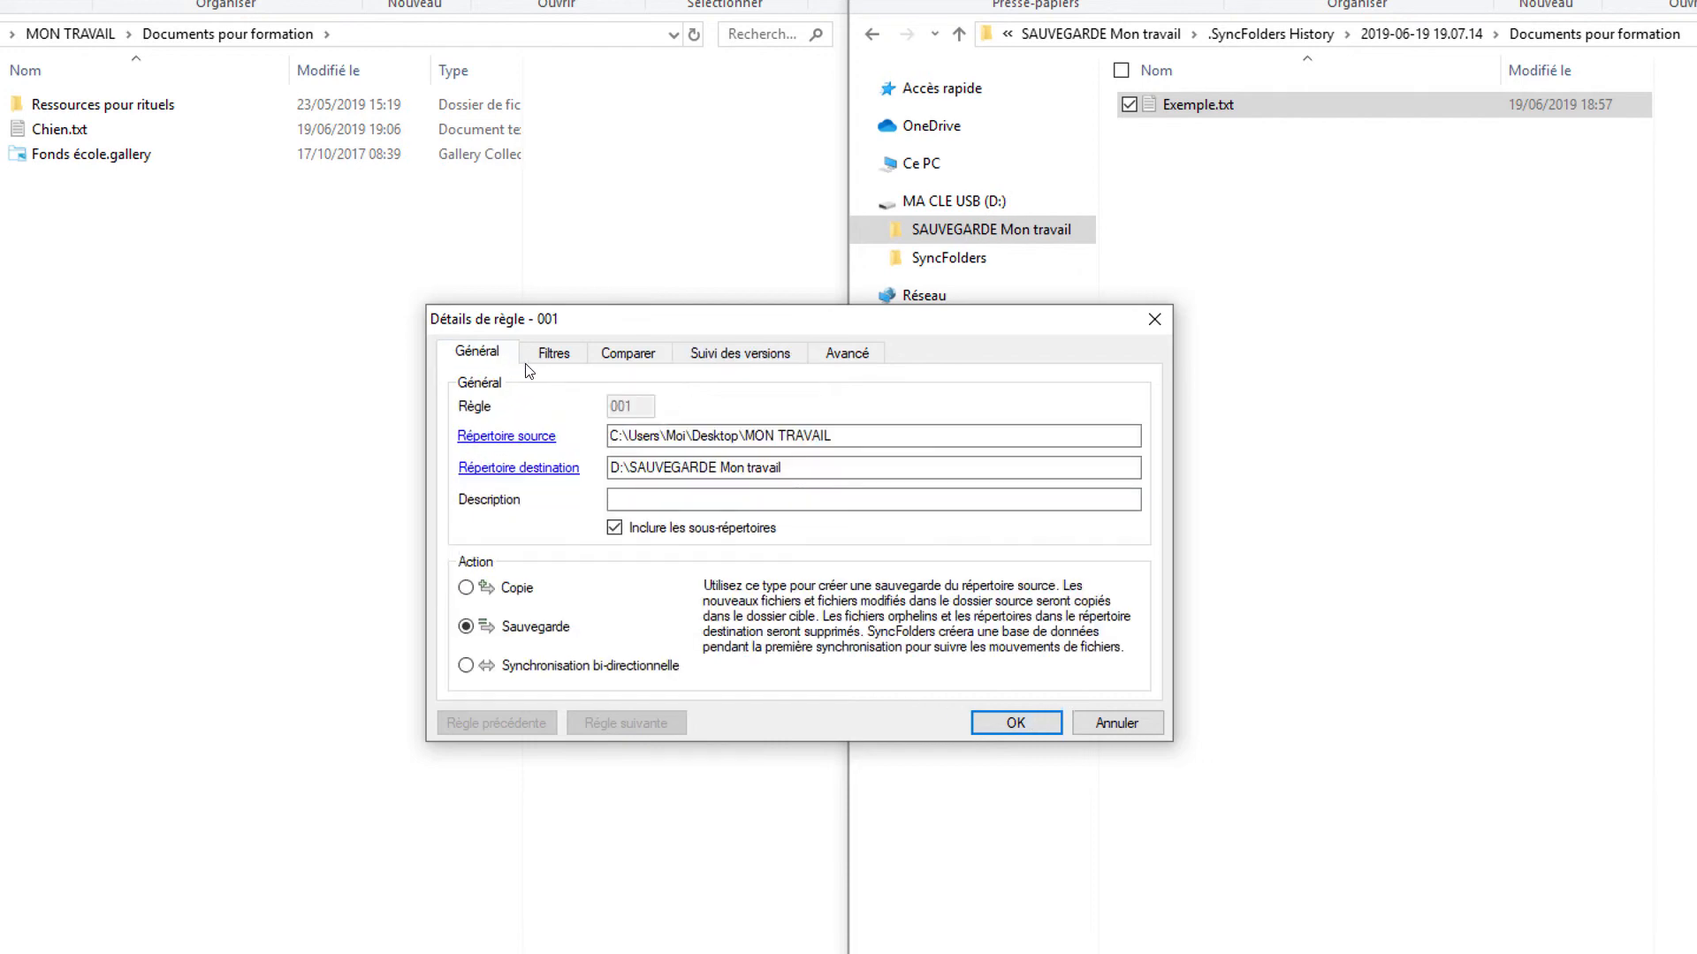
{"action": "left_click", "coordinate": [1021, 724]}
- Exclude rule 001 from the rules to synchronize and include it again
{"action": "left_click", "coordinate": [602, 597]}
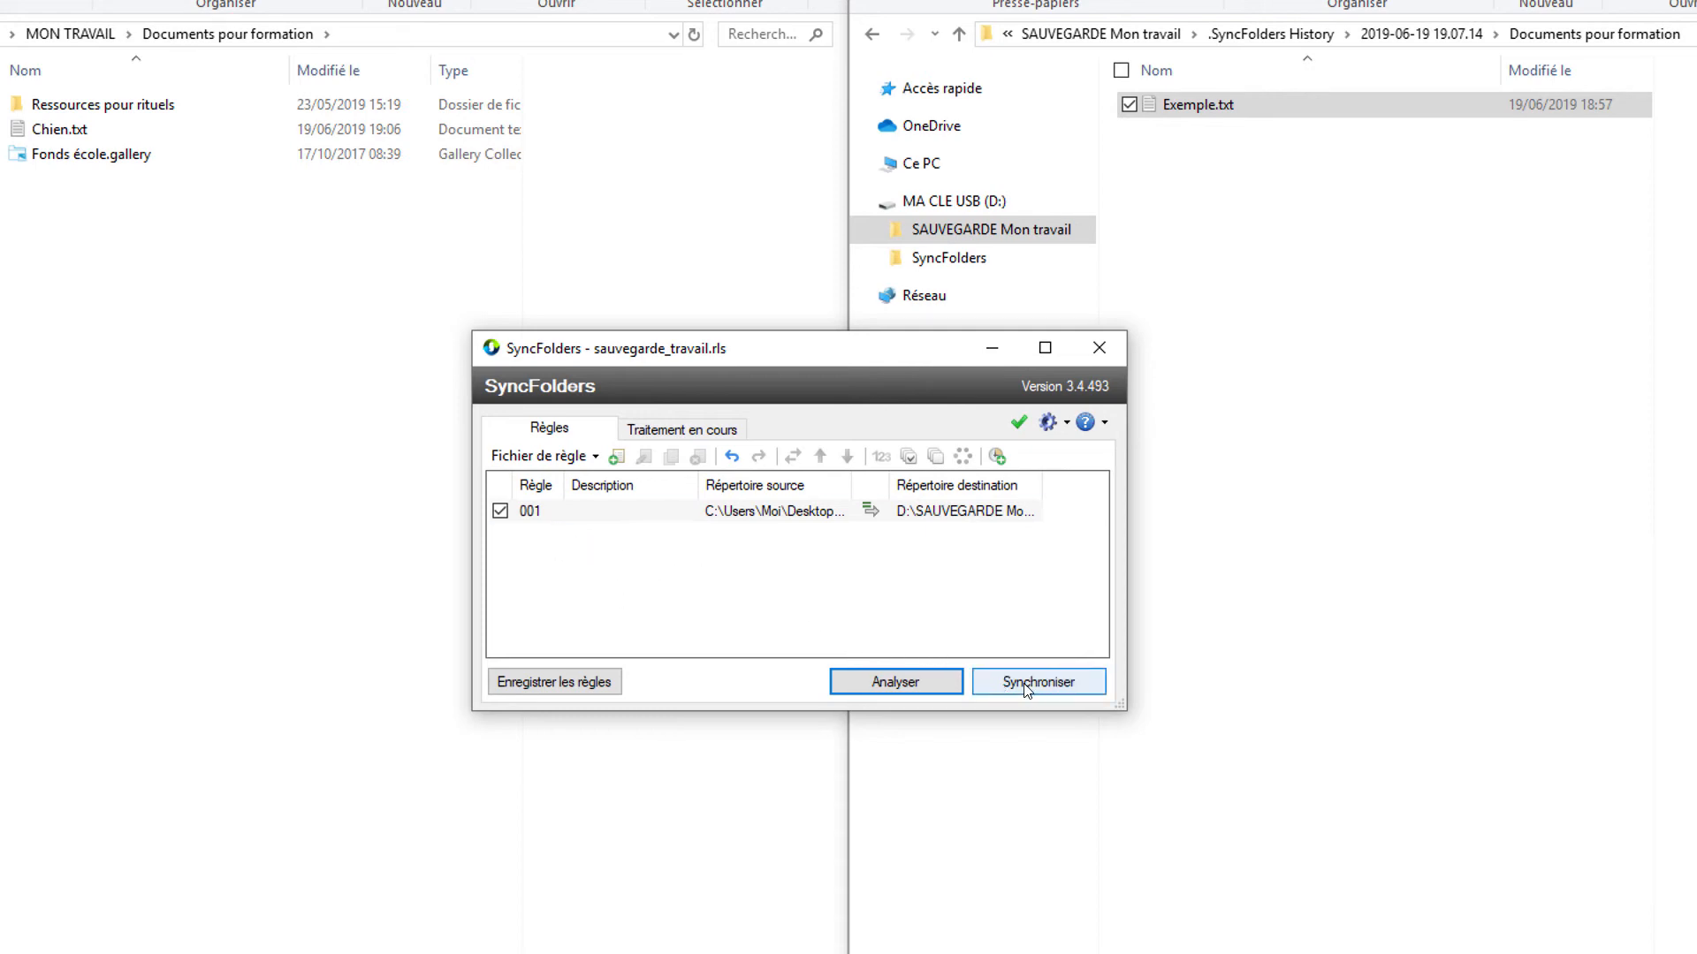
{"action": "left_click", "coordinate": [501, 512]}
{"action": "left_click", "coordinate": [501, 513]}
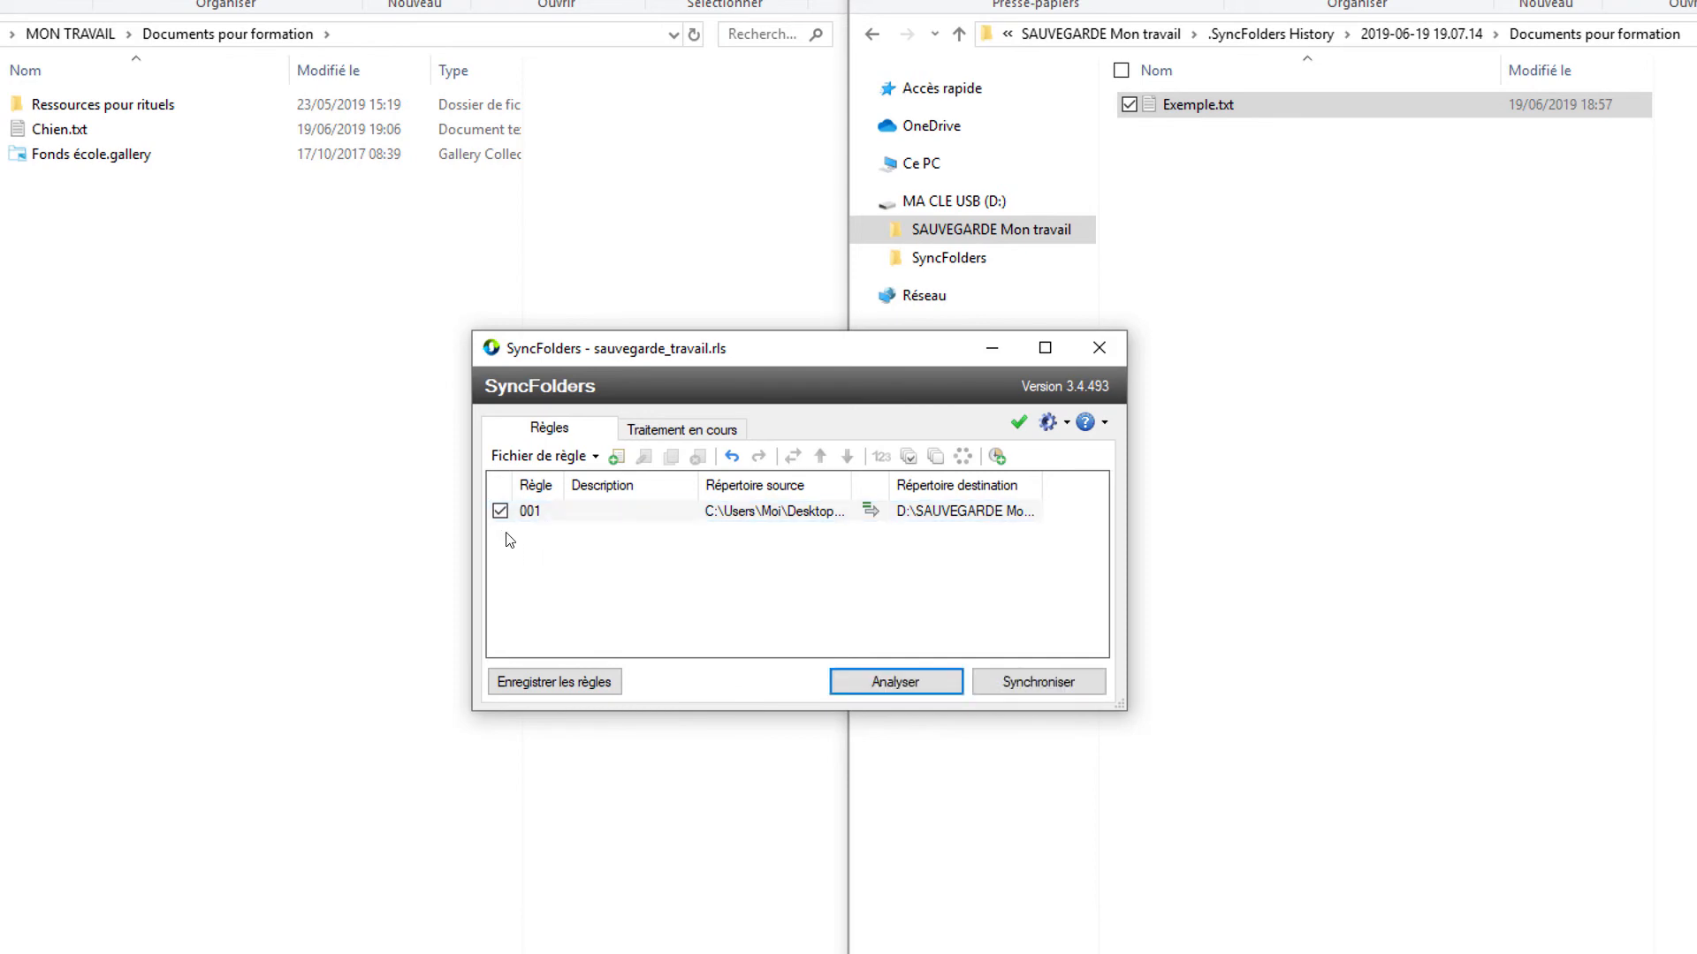